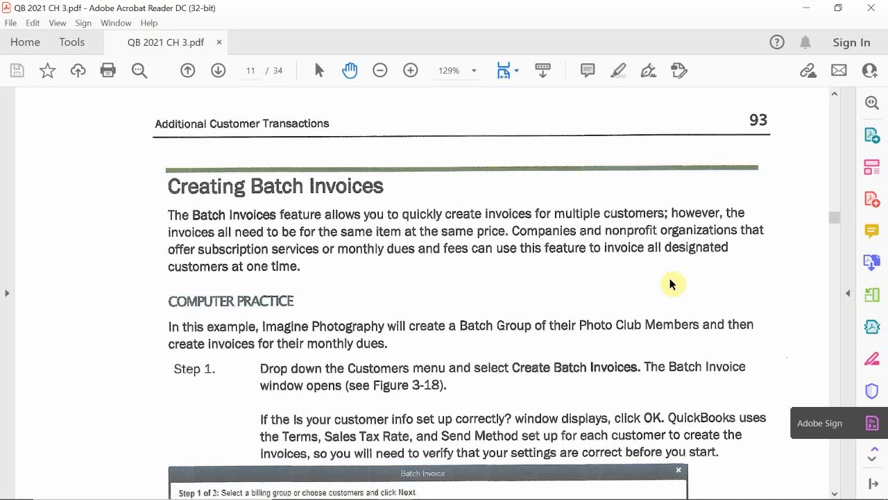
- Read the Creating Batch Invoices instructions, then switch to QuickBooks and close the Account QuickReport for Bad Debts
scroll(338, 267, down, 1)
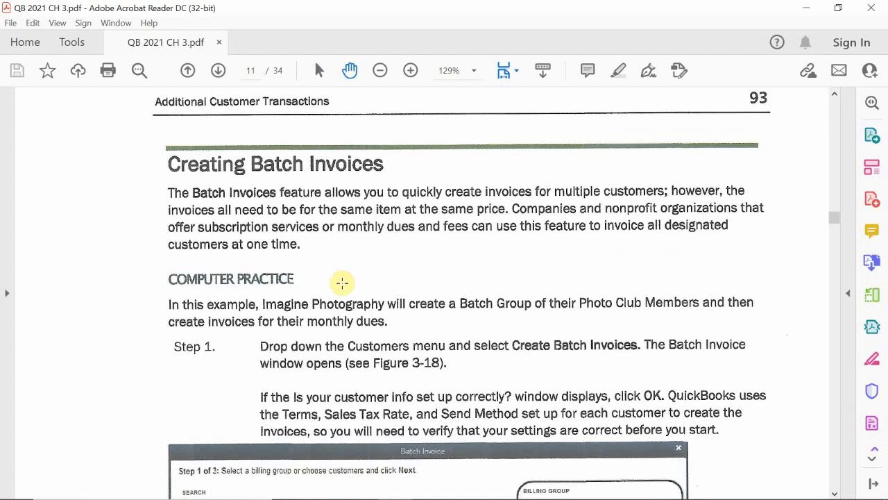
scroll(464, 378, down, 1)
scroll(464, 379, down, 5)
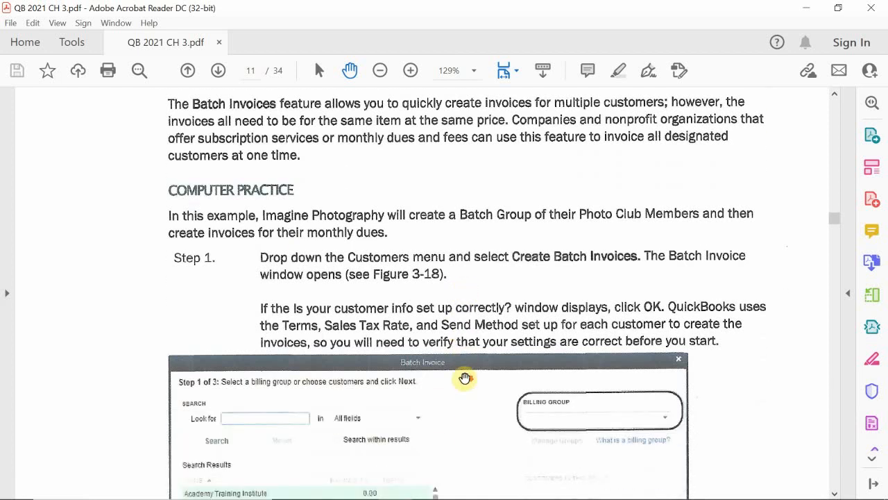
scroll(466, 377, up, 2)
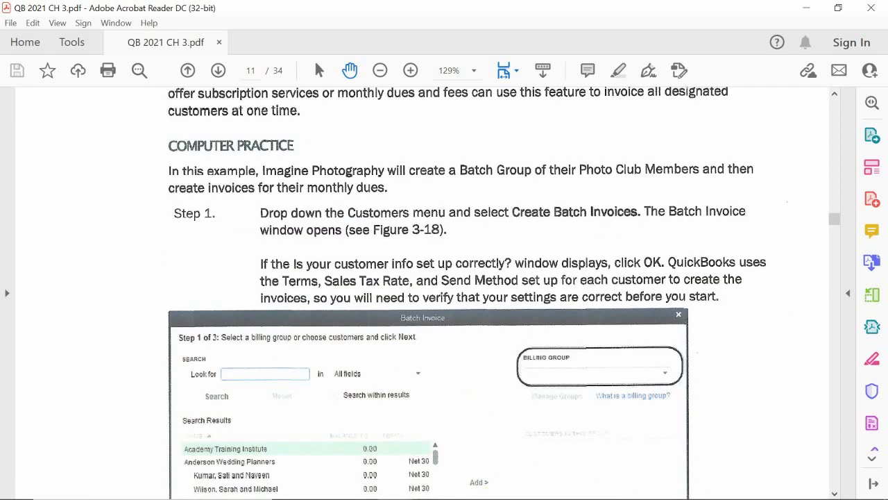
click(429, 486)
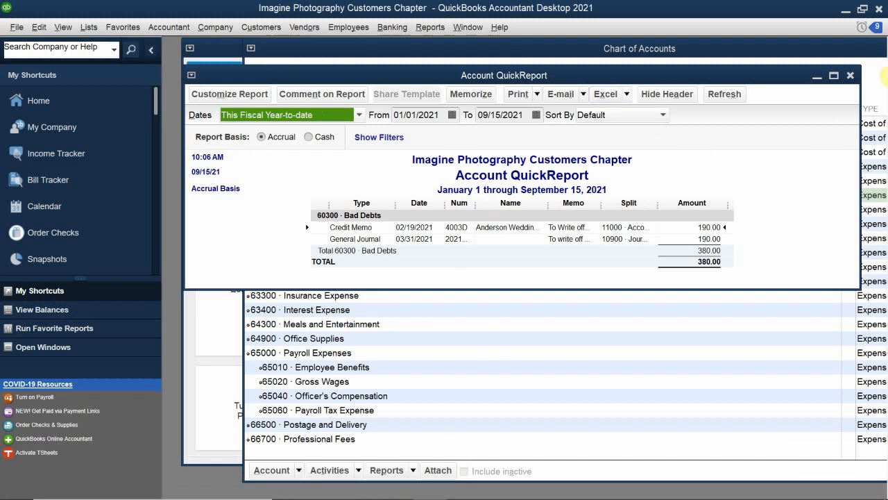
click(850, 75)
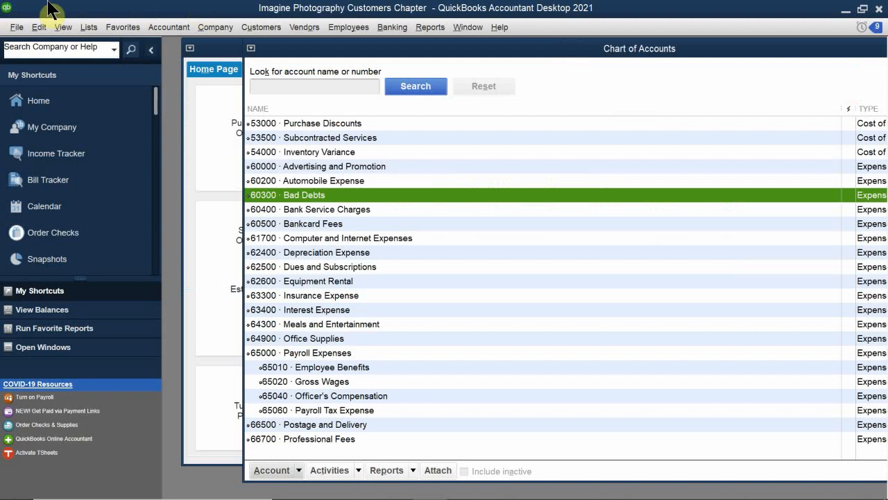
- Start creating batch invoices for customers and acknowledge the customer information setup reminder
click(249, 25)
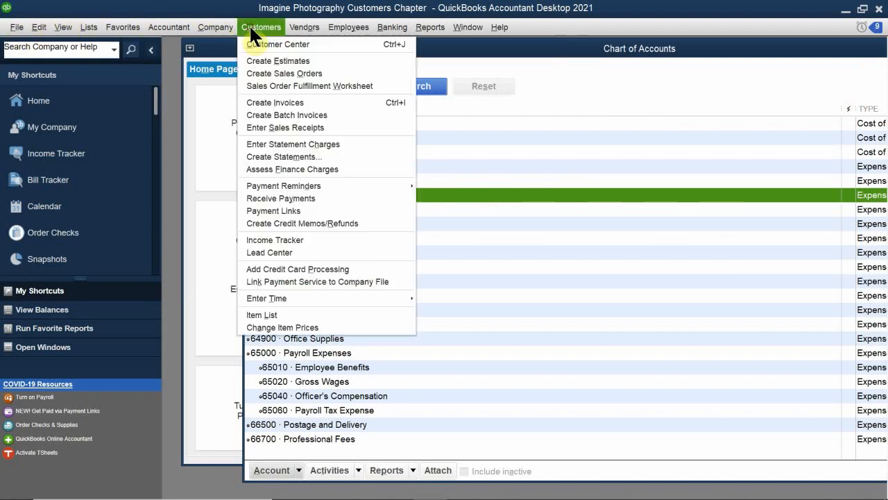
click(288, 115)
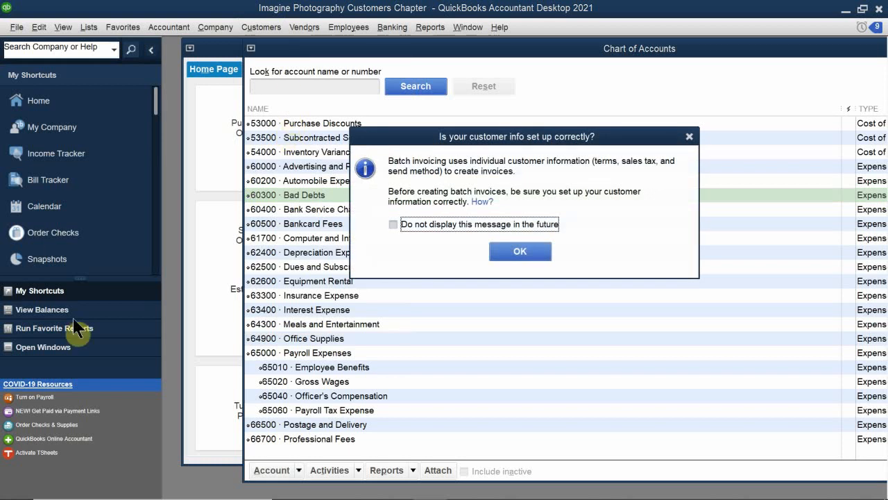
click(538, 254)
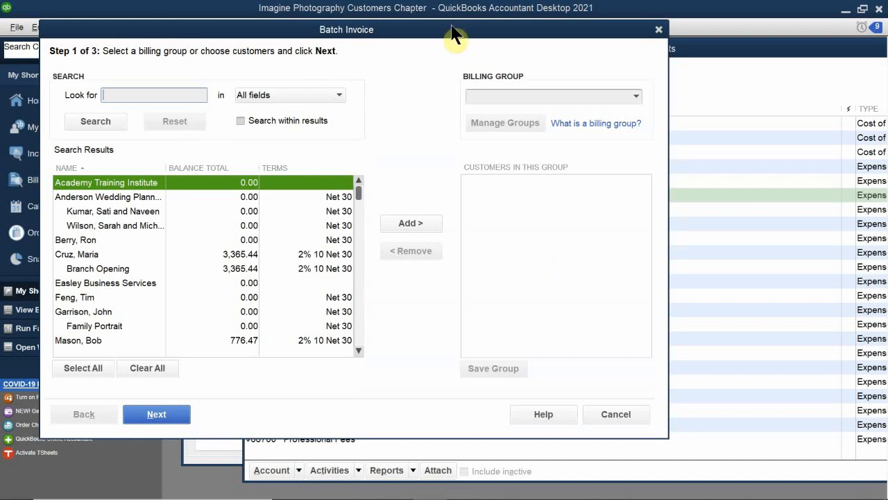
- Create a new billing group named Photo Club for the batch invoice
click(635, 95)
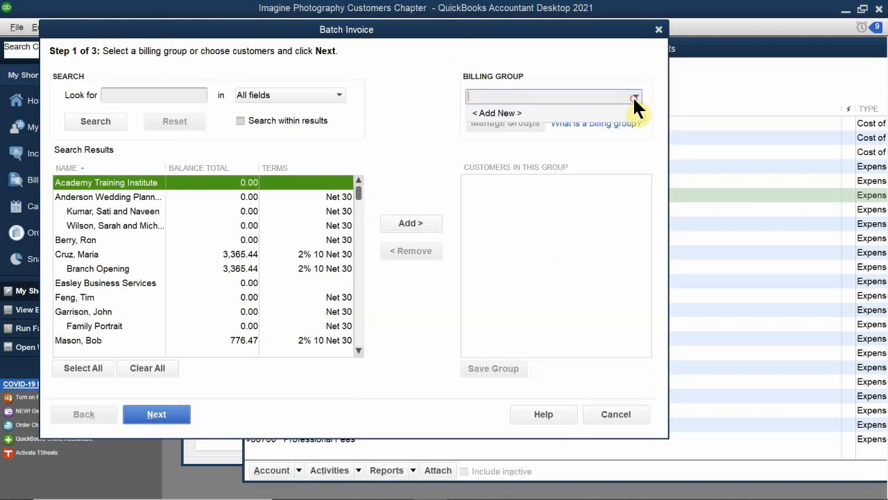
click(492, 113)
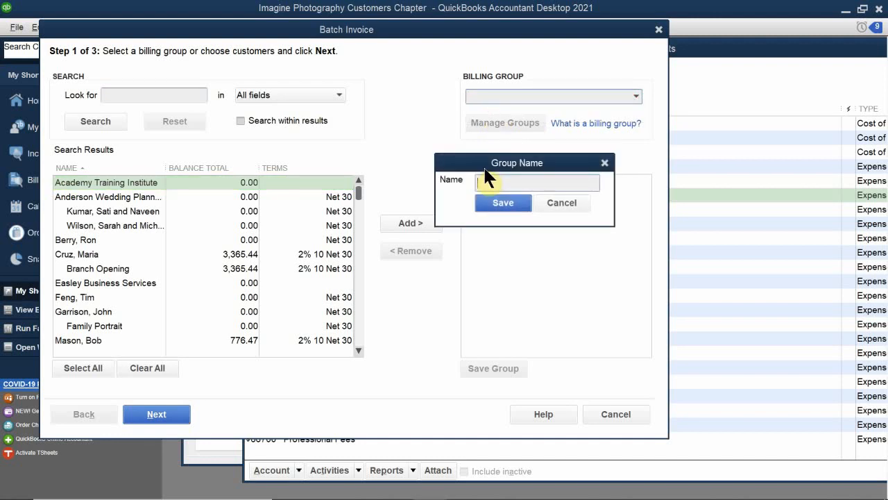
drag(490, 165, 397, 142)
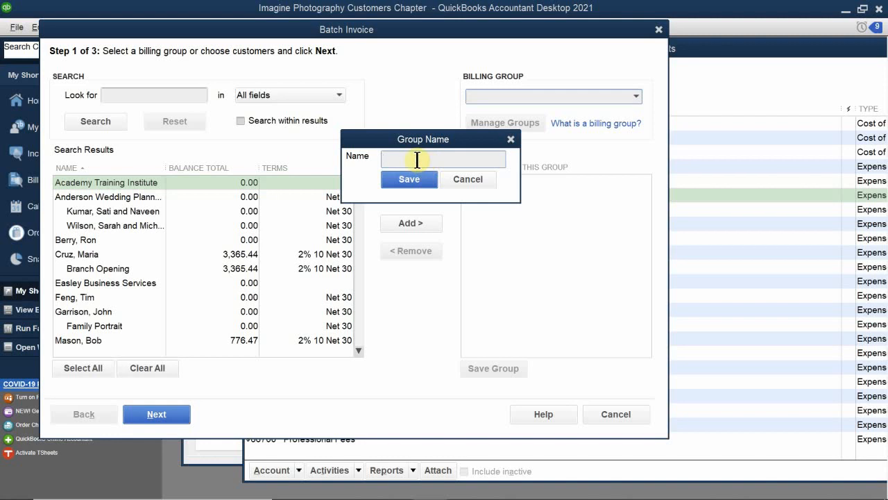
click(417, 159)
text(p)
key(BackSpace)
text(O)
key(BackSpace)
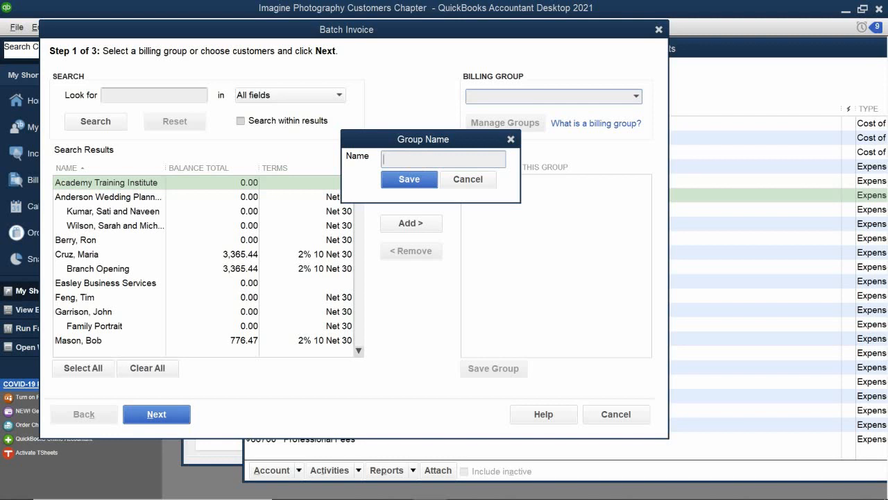
text(O)
key(BackSpace)
text(Ph)
key(BackSpace)
text(hoto Club)
click(407, 182)
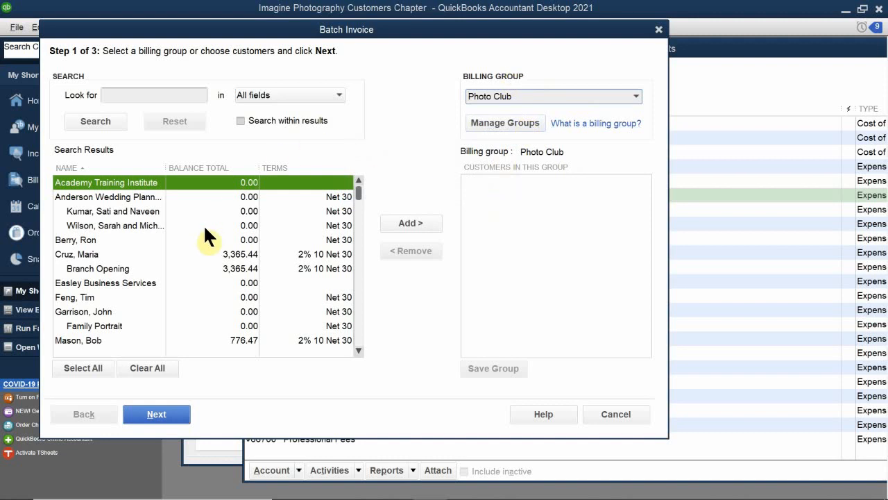
- Add the fifth, ninth and twelfth listed customers to the Photo Club billing group and save the group
mouse_move(35, 463)
click(66, 240)
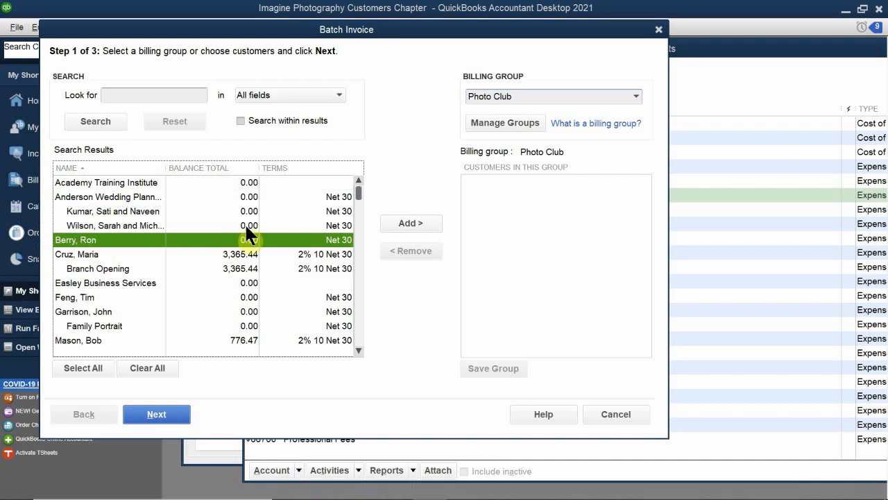
click(405, 222)
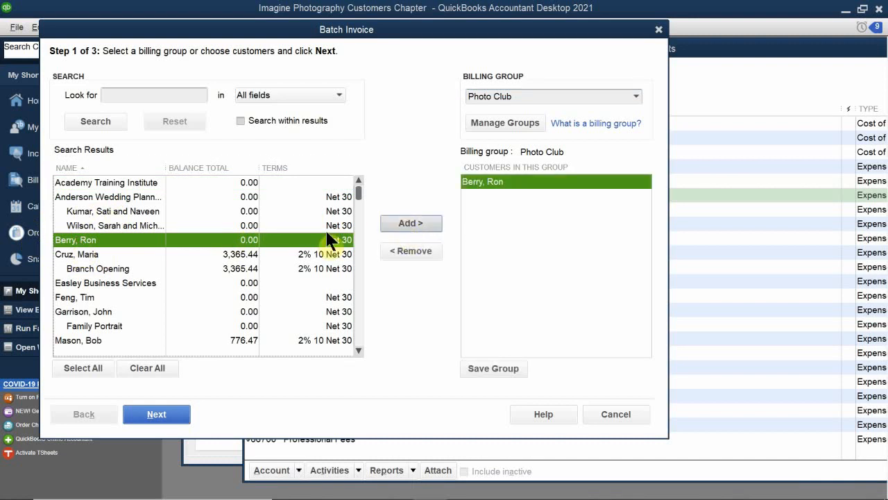
click(82, 298)
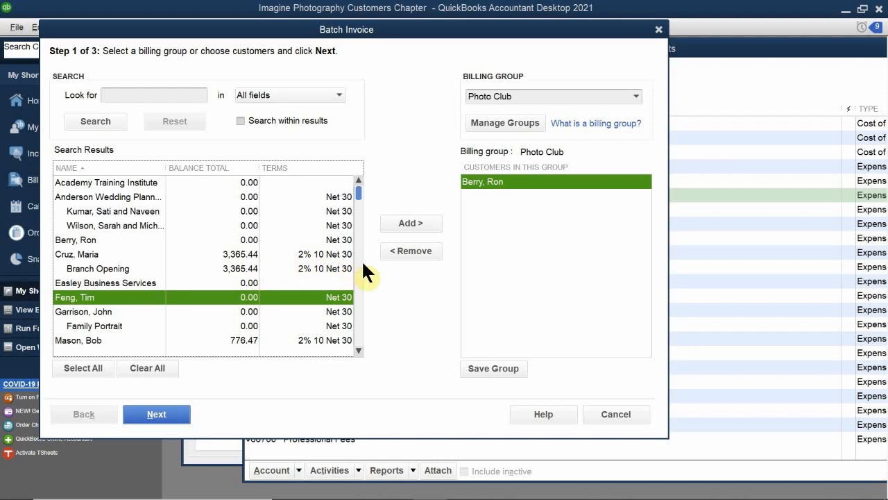
click(412, 222)
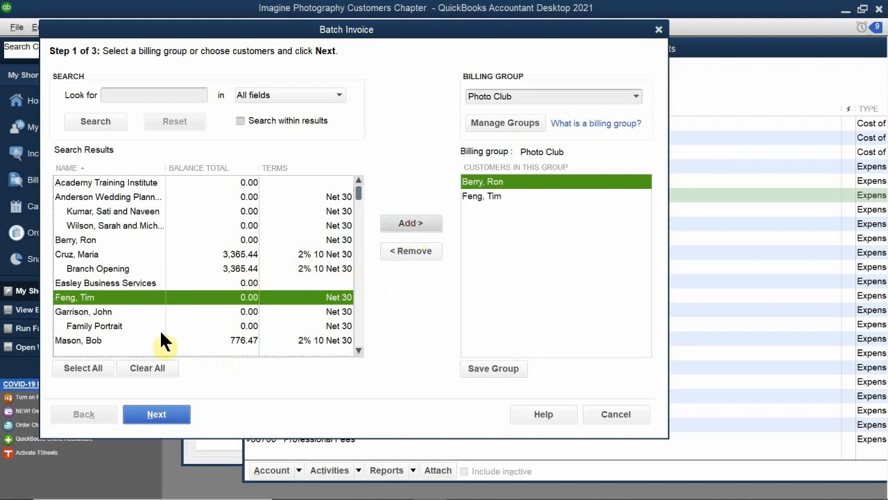
click(89, 341)
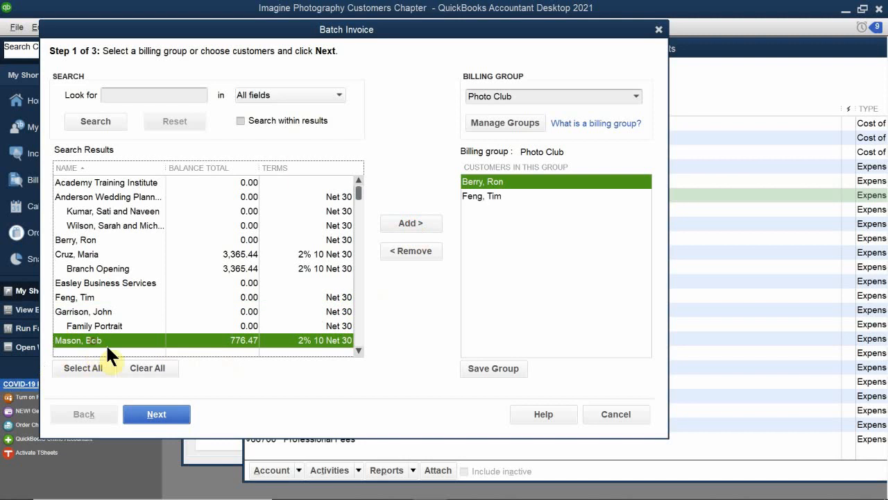
click(411, 222)
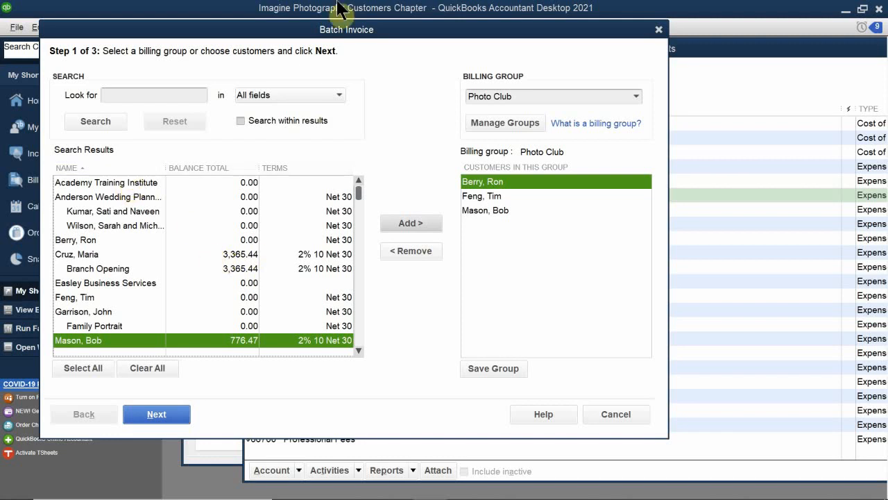
click(484, 368)
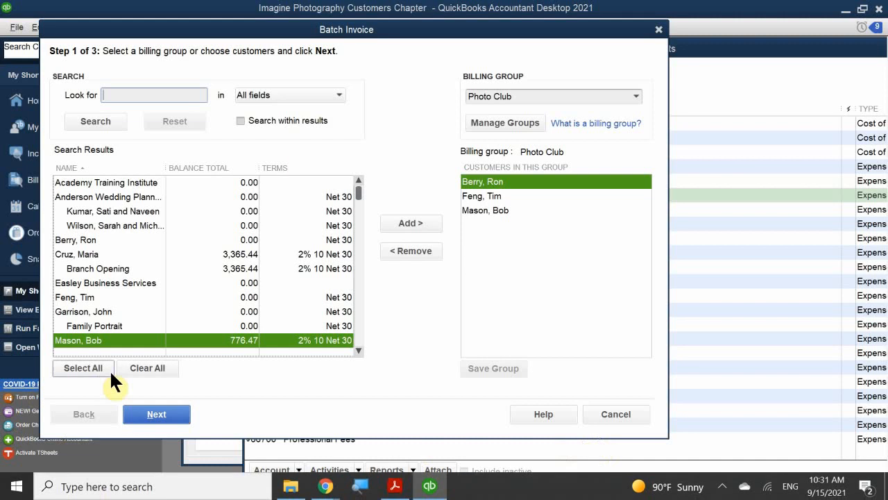
- Proceed to the batch invoice line items and set the invoice date to 02/20/2021
click(151, 417)
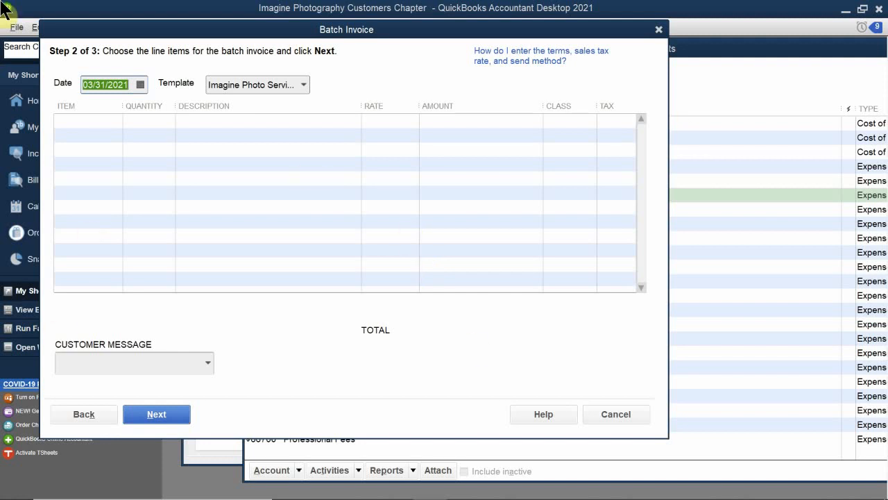
click(140, 84)
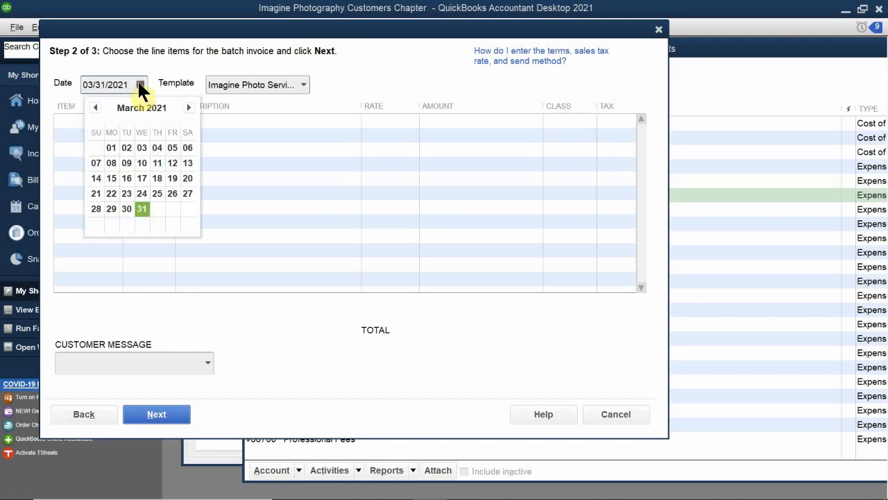
click(95, 107)
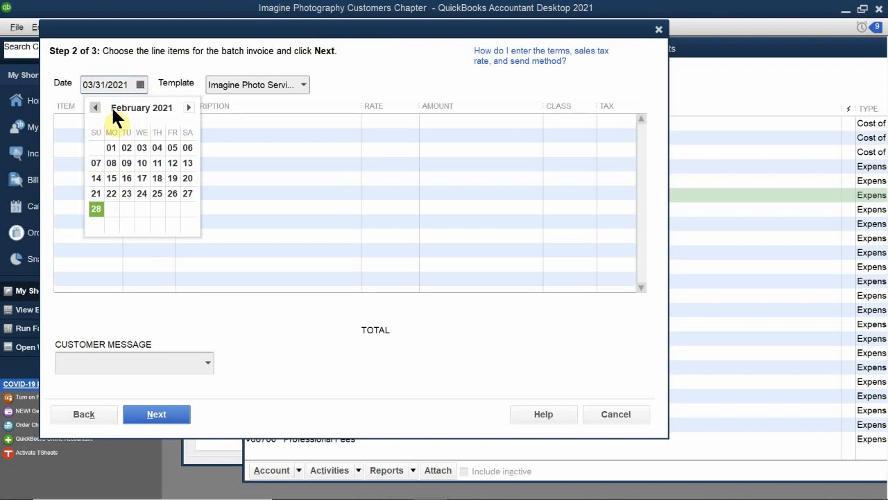
click(186, 177)
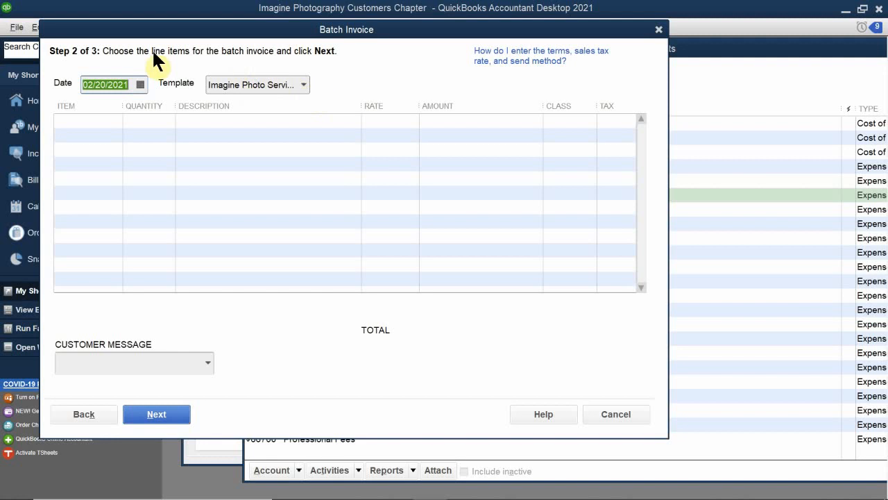
- Add the Dues item for Photo Club Monthly Dues to the first line with a quantity of 1
click(81, 124)
text(Disc 10%)
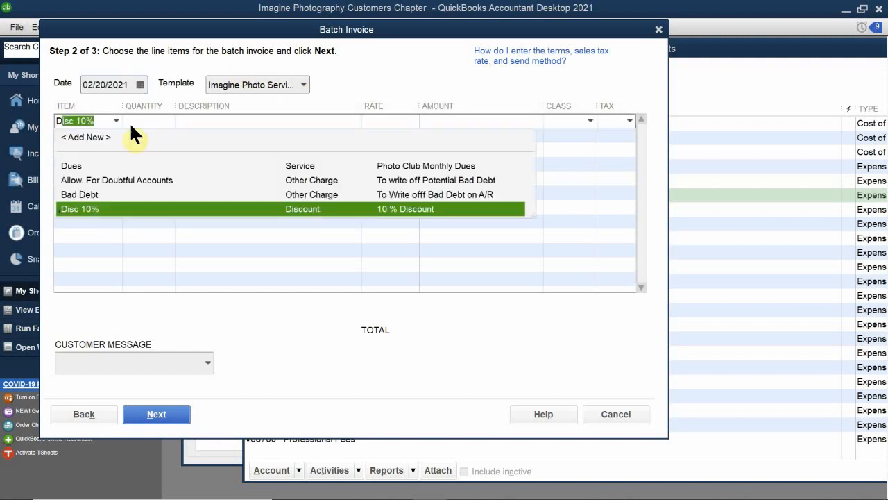
click(69, 166)
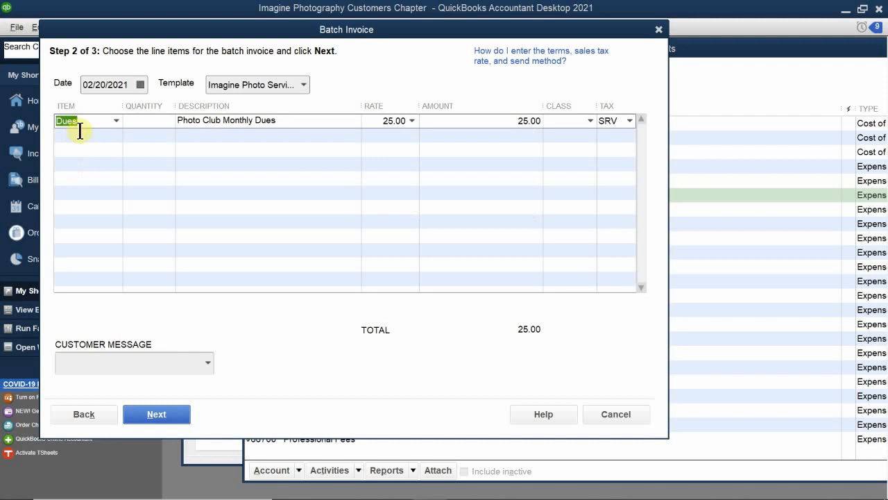
click(158, 127)
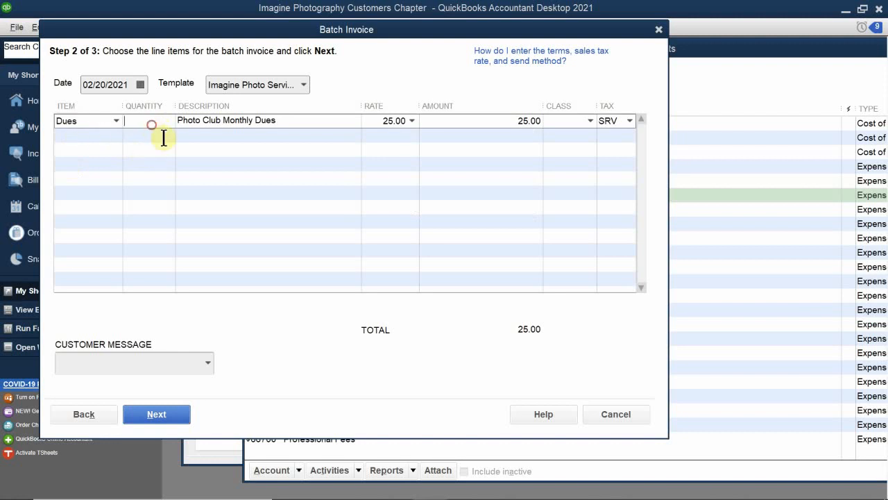
text(1)
- Set the customer message to "Thank you for your business." and proceed to the invoice review
click(82, 368)
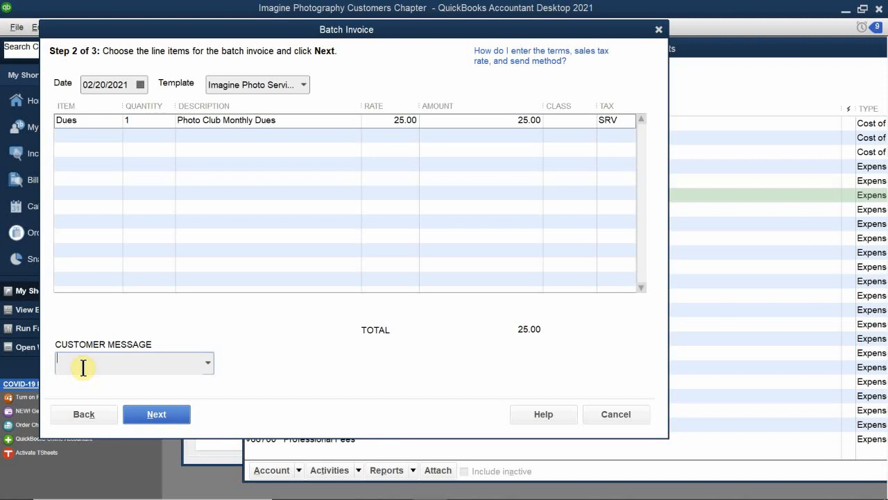
text(Thank you for your business.)
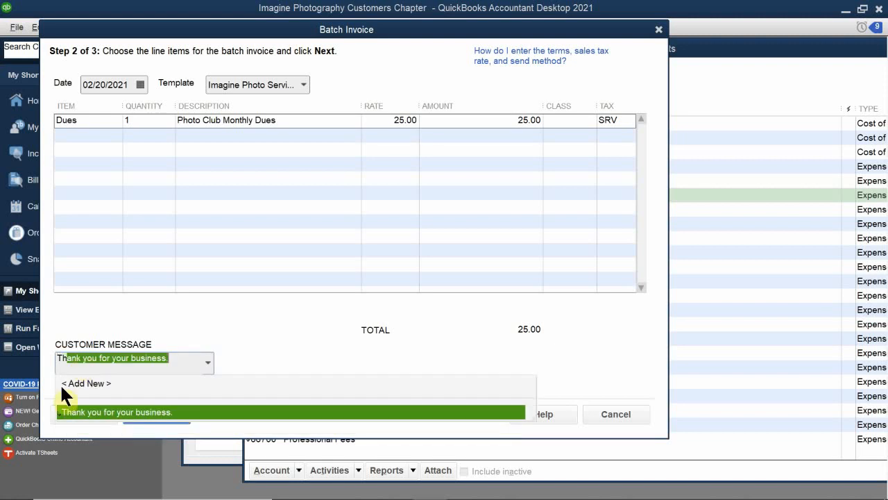
click(154, 406)
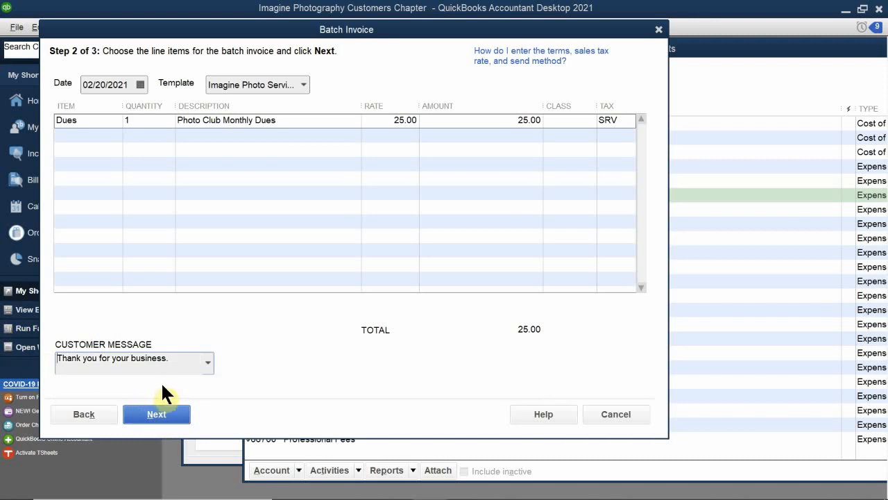
click(142, 416)
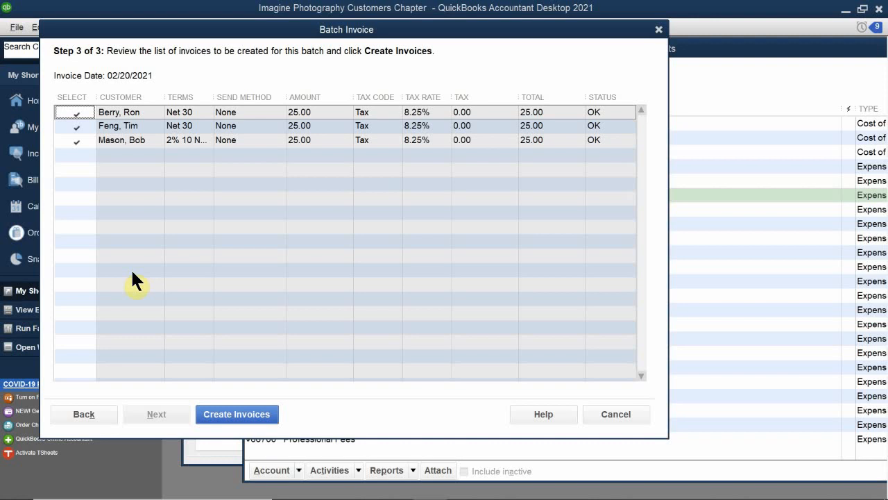
- Review the amounts, terms and tax of the listed Photo Club invoices and create the invoices
click(305, 126)
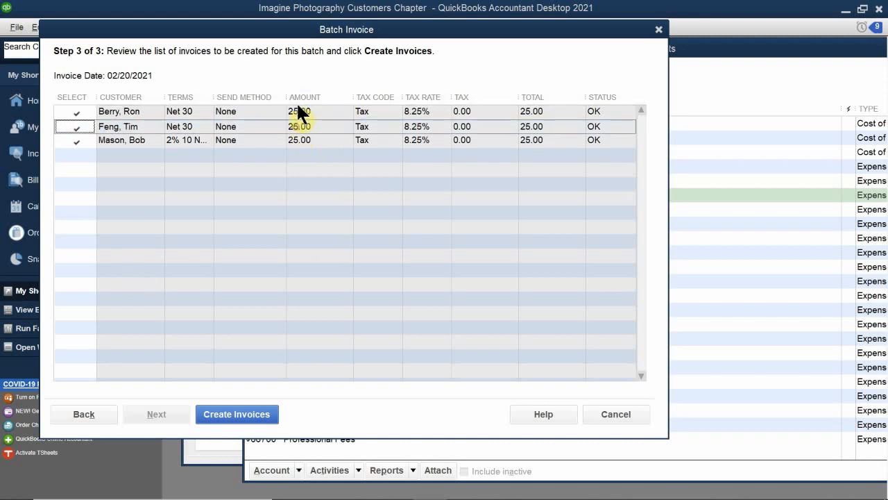
click(190, 139)
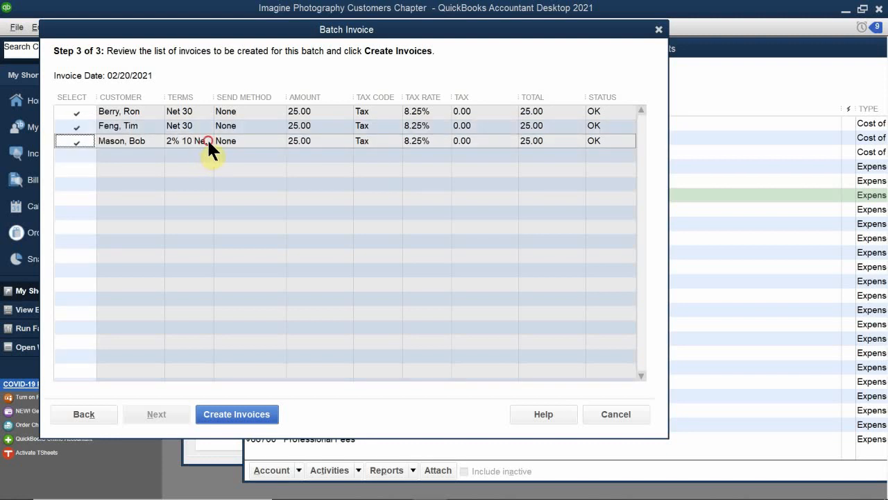
click(235, 116)
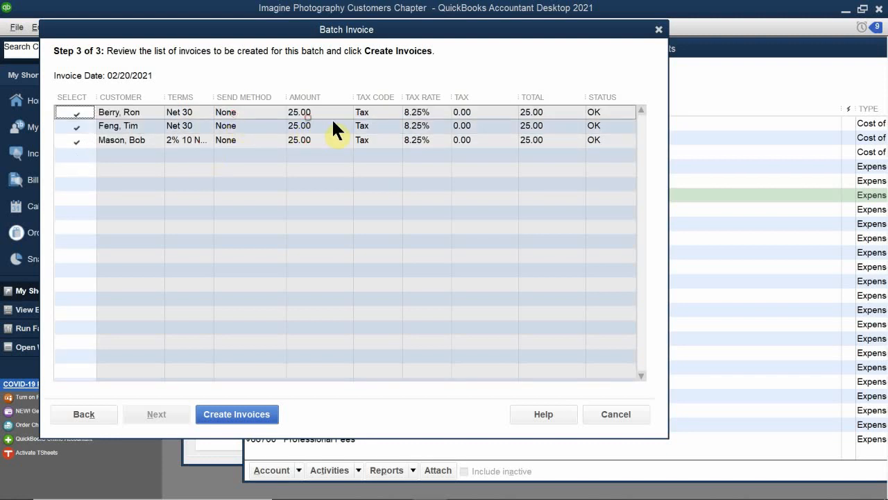
click(359, 118)
click(458, 120)
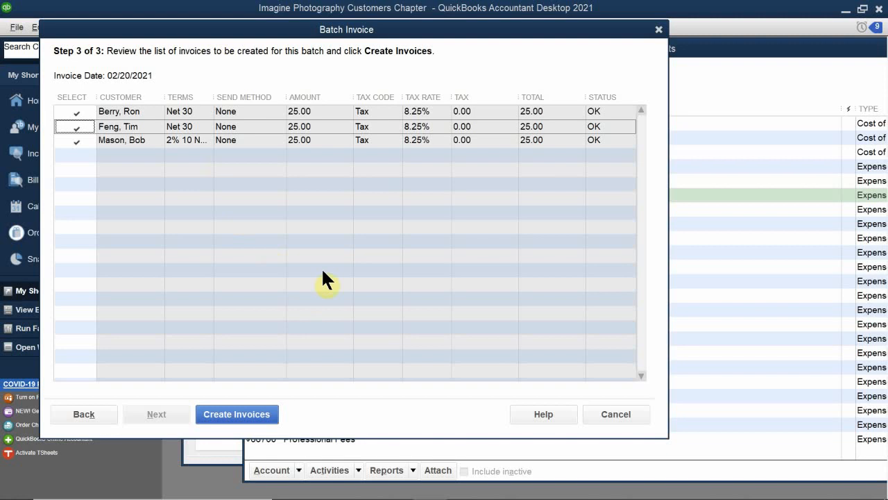
click(218, 413)
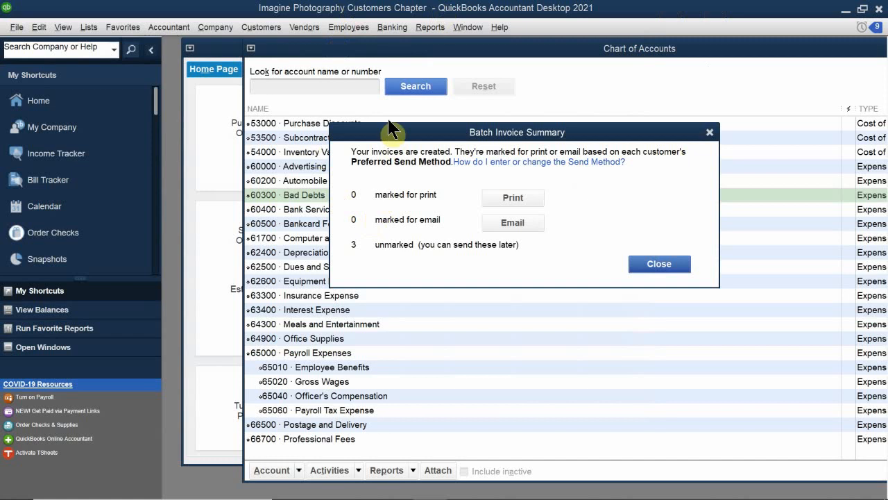
- Close the batch invoice summary and open the 02/20/2021 dues invoice of the customer with the 801.47 balance from the Customer Center
drag(401, 133, 408, 171)
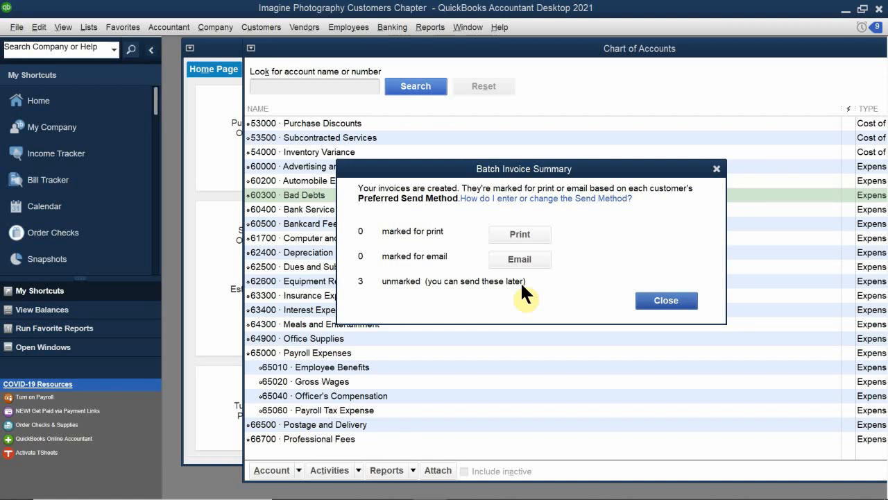
click(666, 300)
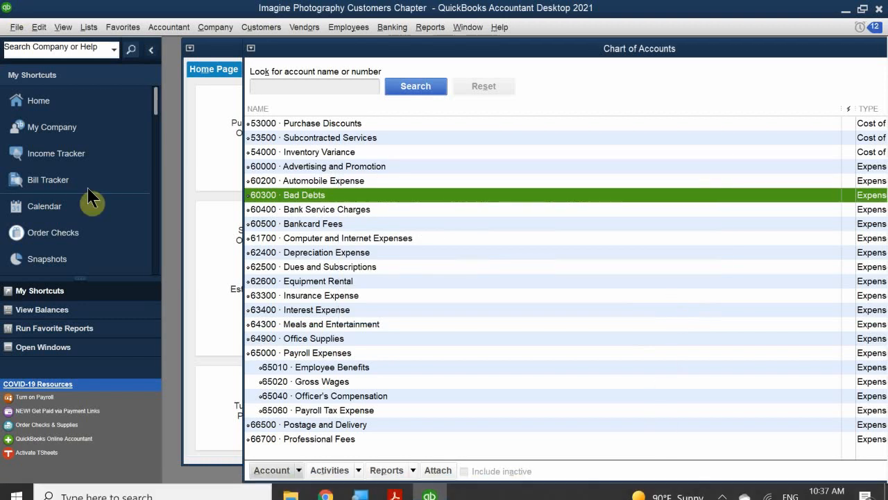
click(202, 184)
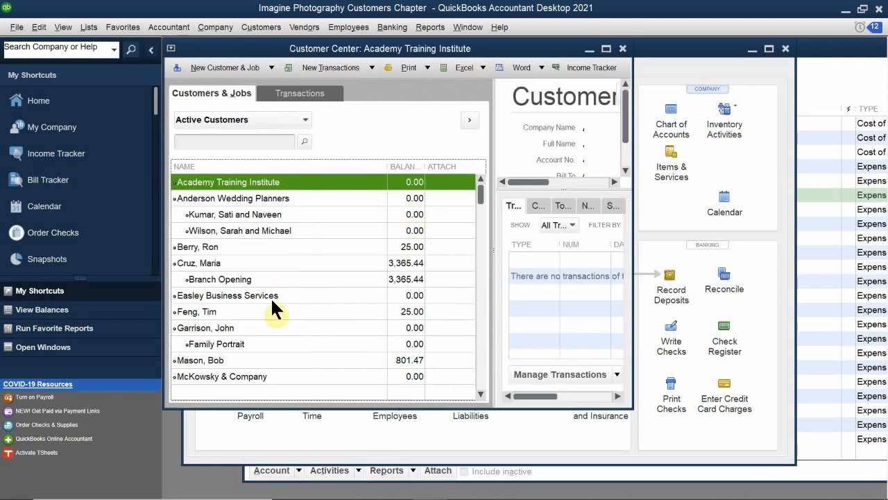
click(239, 360)
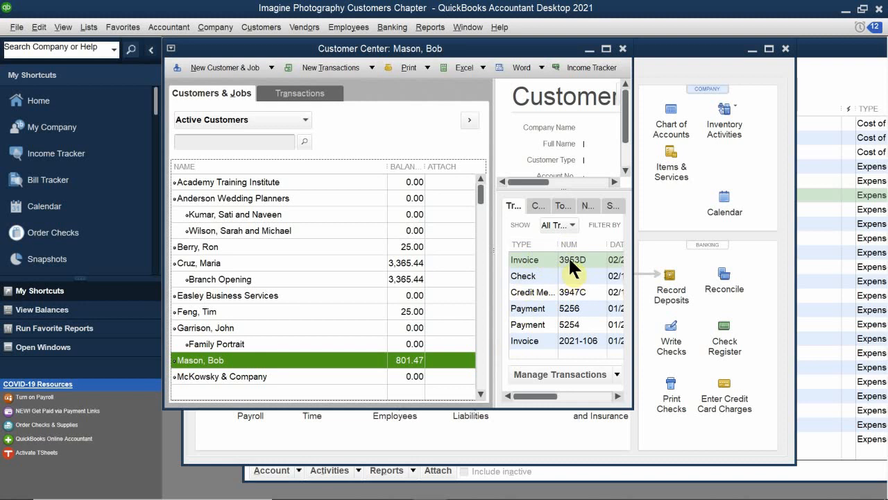
double_click(568, 256)
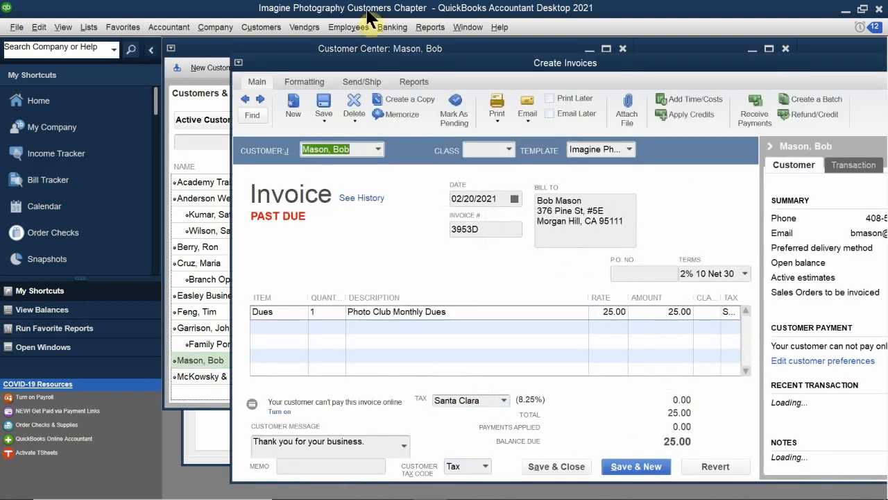
- Change the invoice number of the Photo Club dues invoice to 2021-109
click(497, 229)
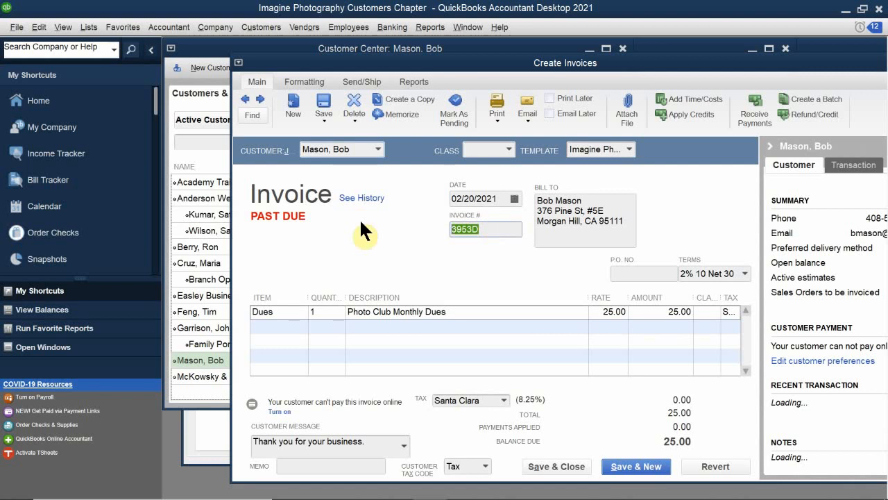
key(BackSpace)
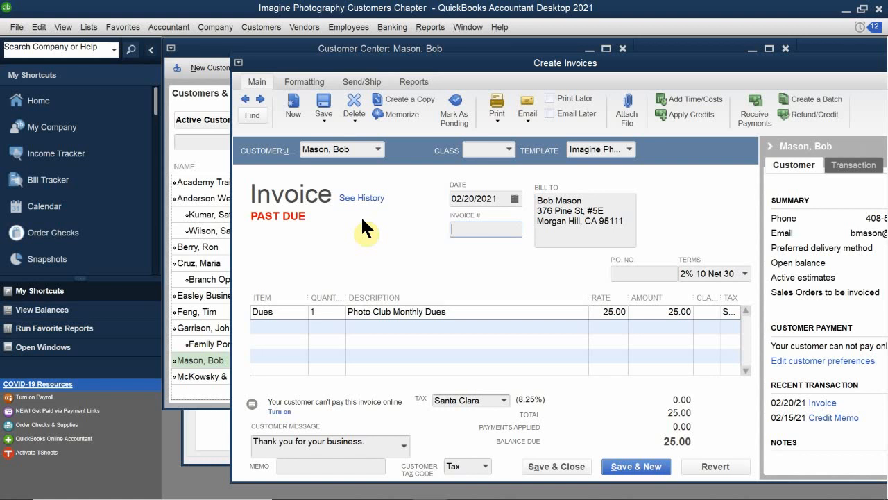
text(2021-109)
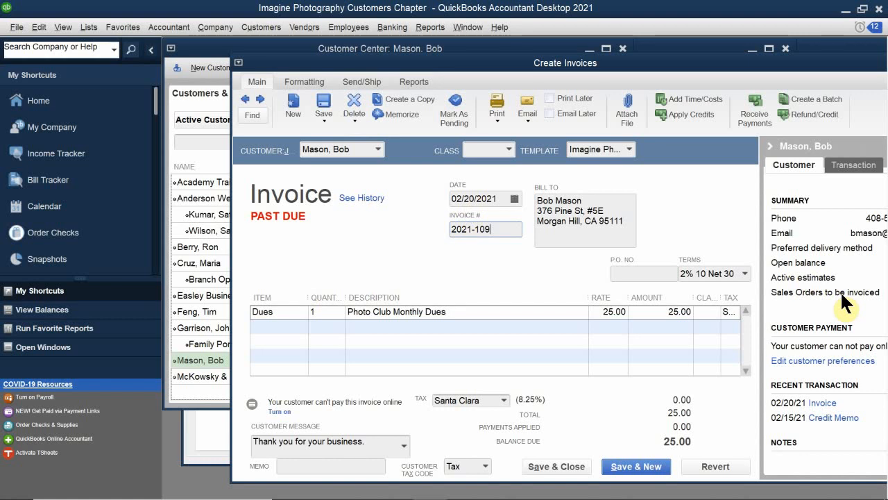
- Set the invoice terms to Net 30 and save and close it, recording the changes and making the customer's new terms permanent
click(744, 273)
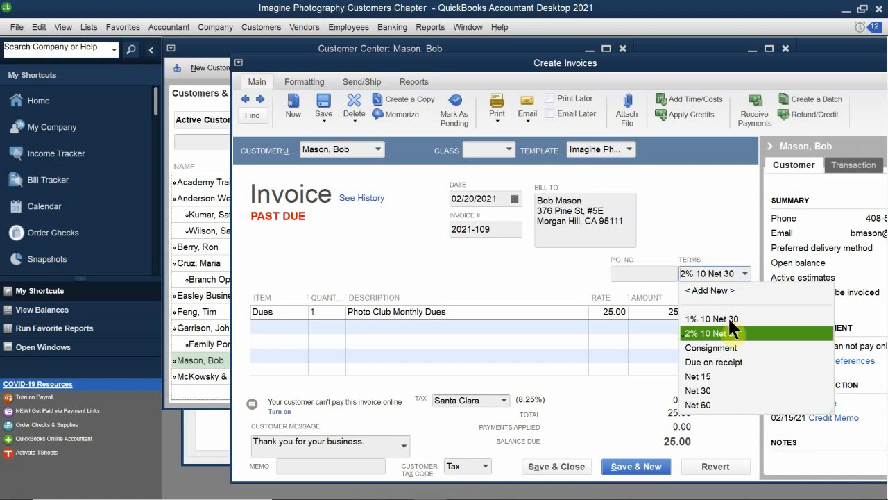
click(700, 389)
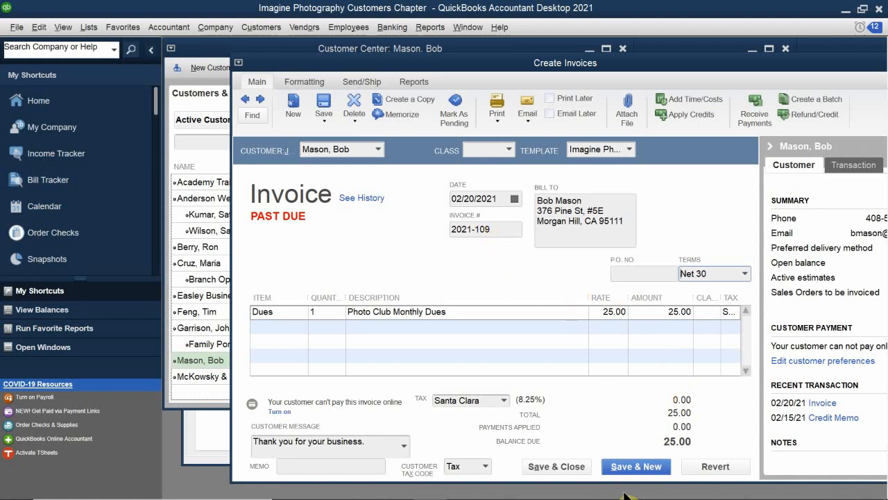
click(555, 467)
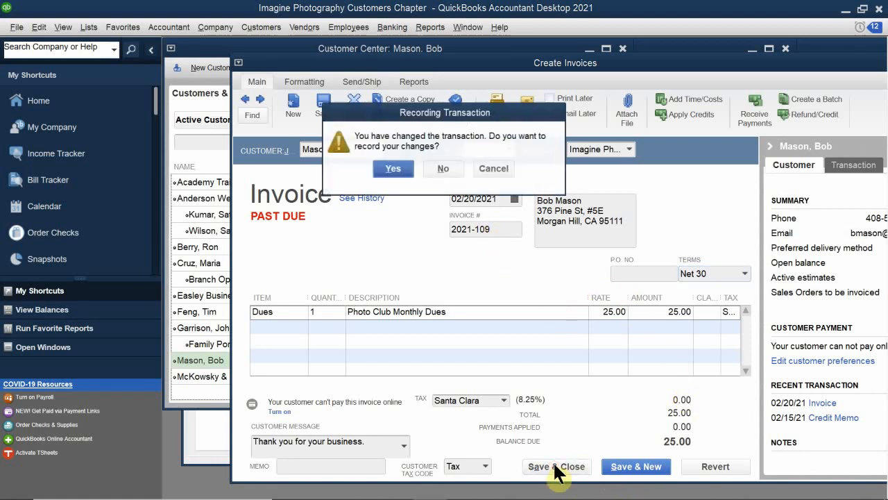
click(397, 170)
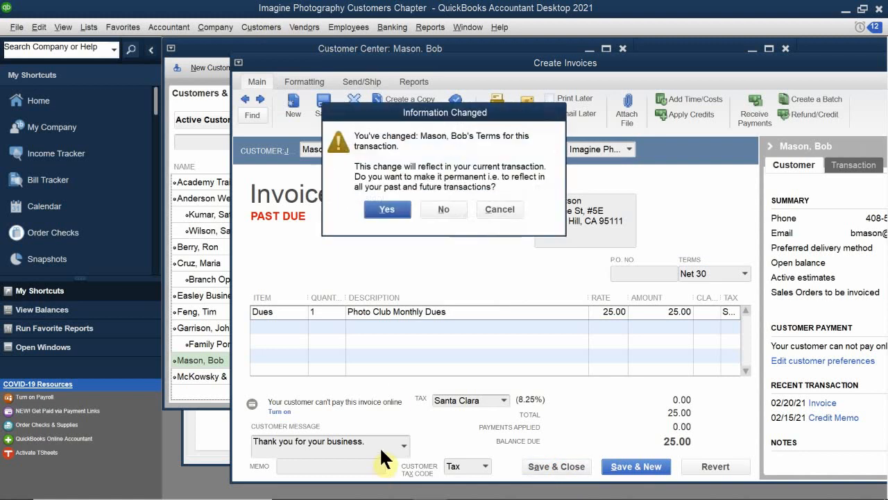
click(383, 208)
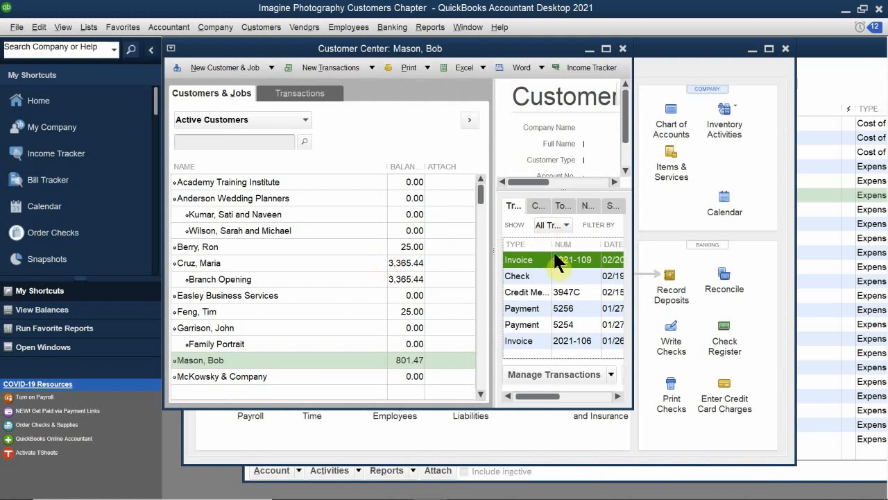
- Review the customer's transactions in the enlarged Customer Center, restore its size and close the Chart of Accounts window
double_click(347, 53)
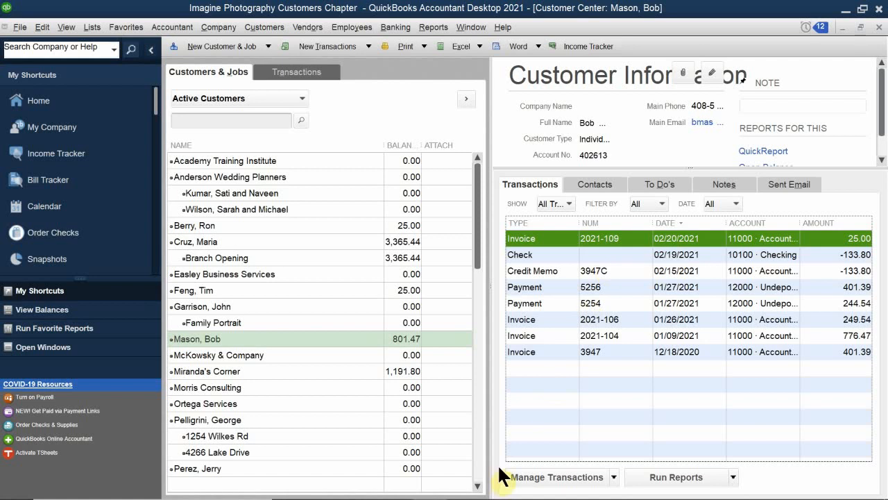
click(861, 28)
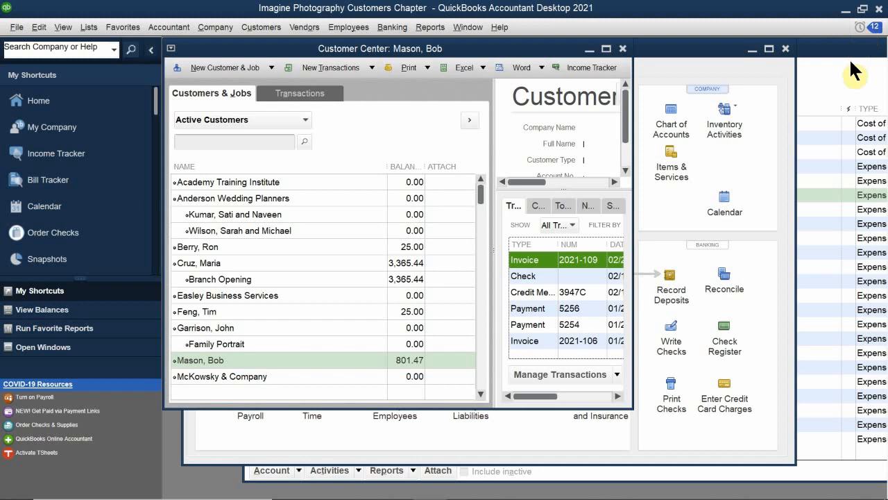
click(813, 55)
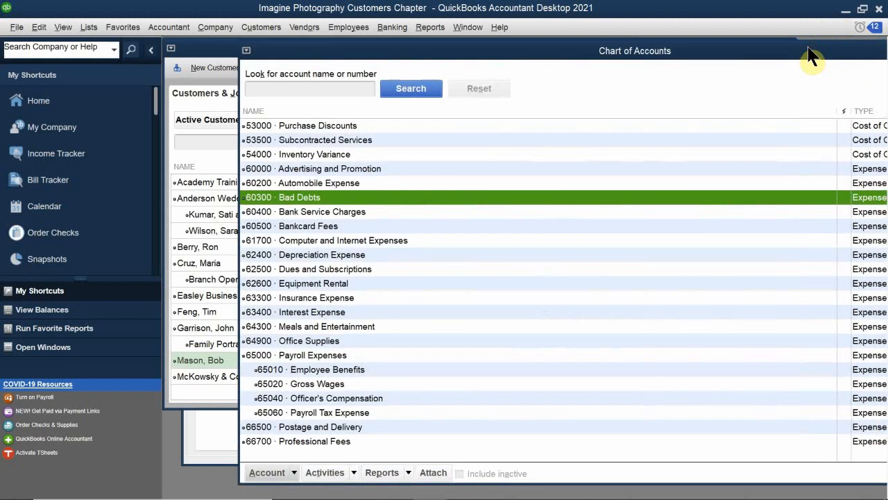
drag(809, 49, 424, 184)
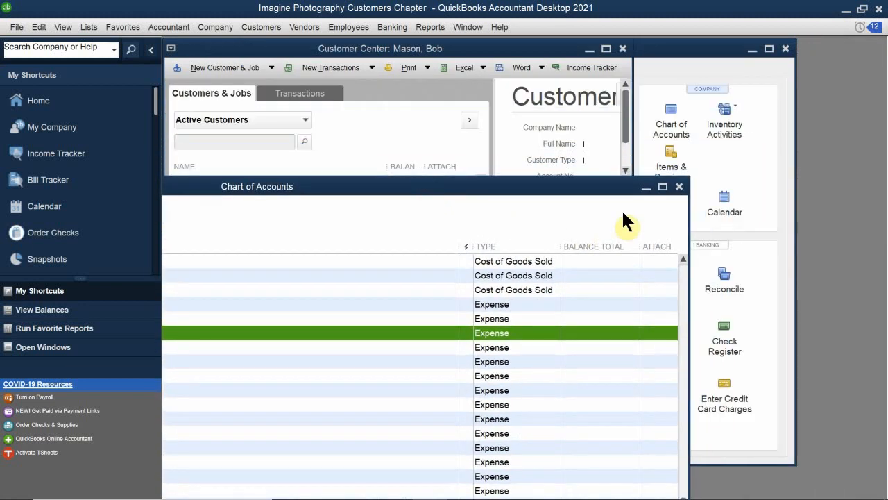
click(679, 186)
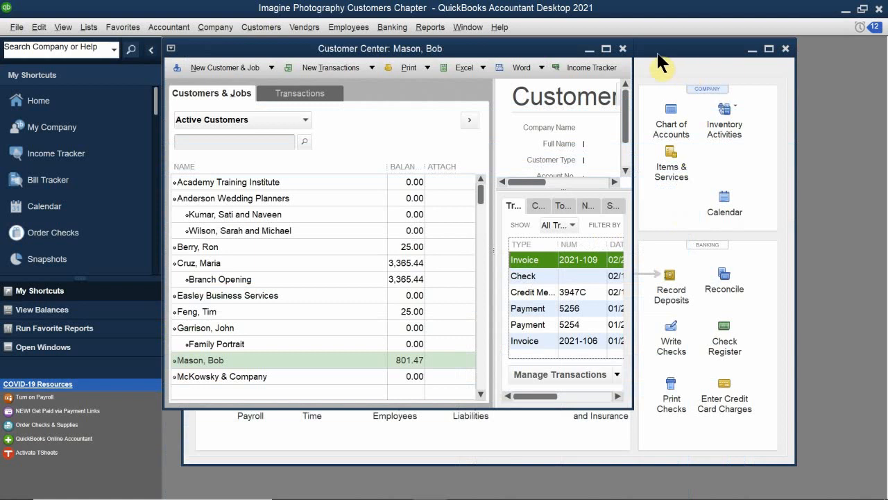
- Maximize the Home window and open the form for creating customer statements
click(686, 55)
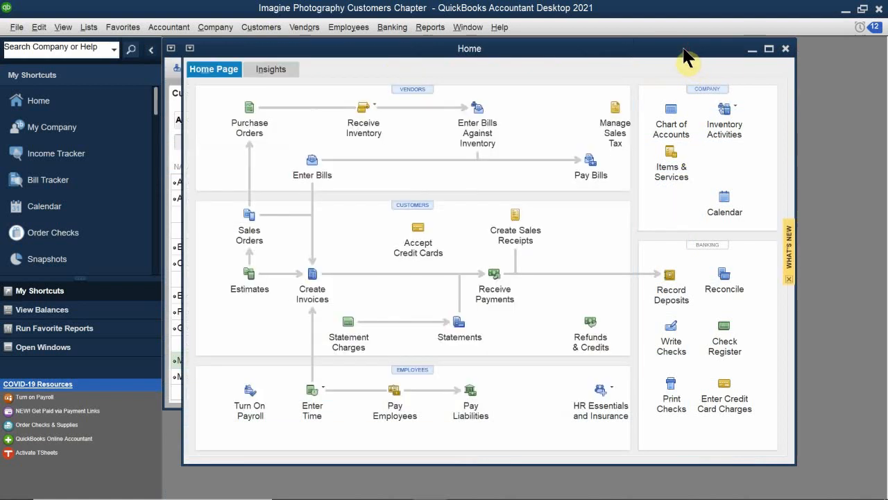
double_click(684, 54)
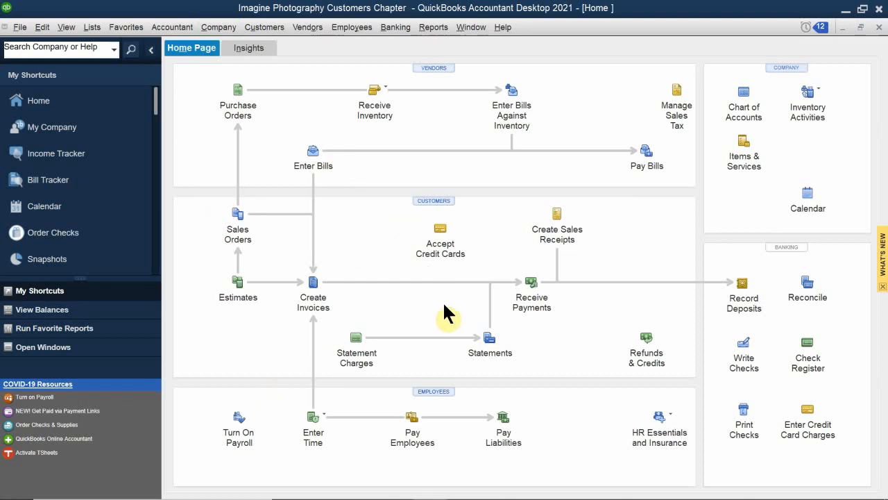
click(488, 335)
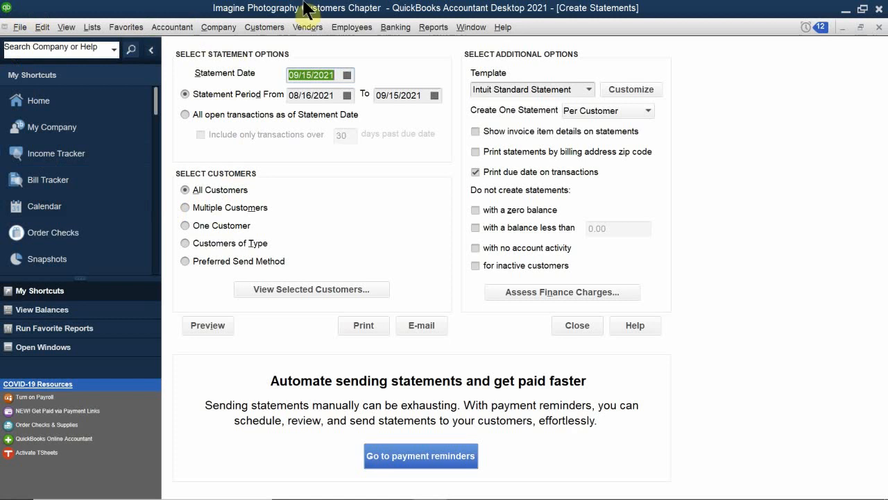
- Set the statement date to 03/31/2021
click(346, 74)
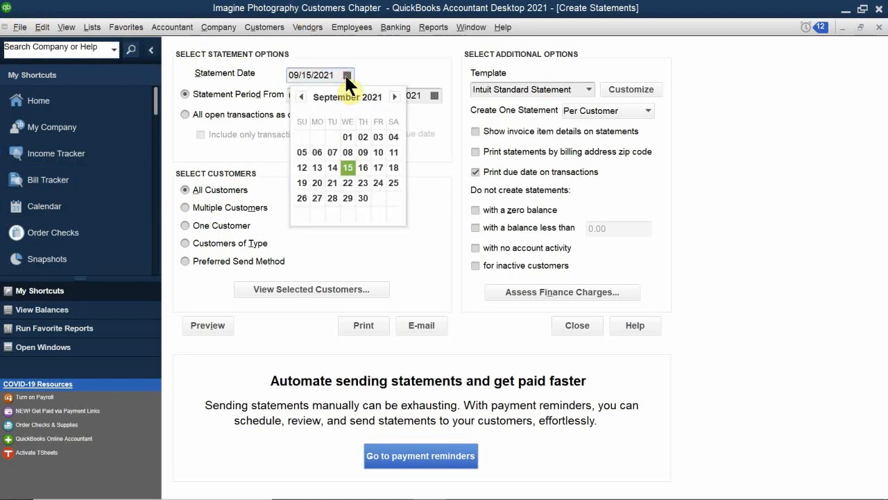
click(299, 96)
click(300, 97)
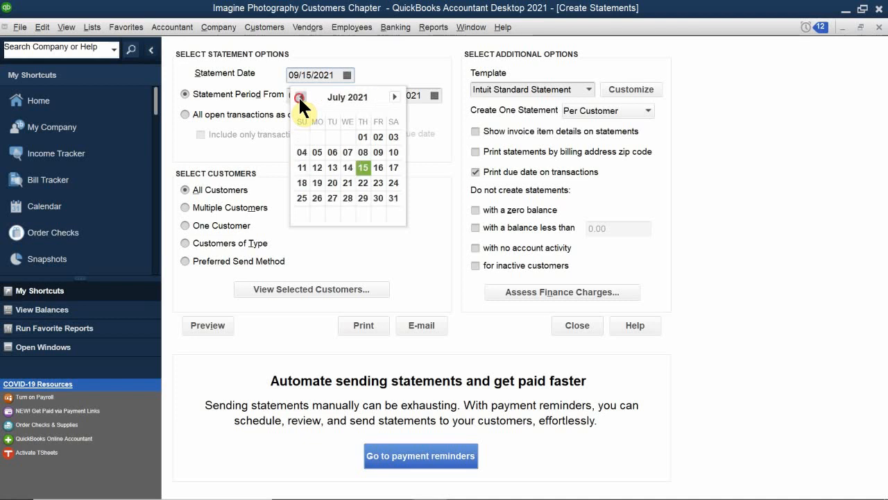
click(299, 96)
click(300, 97)
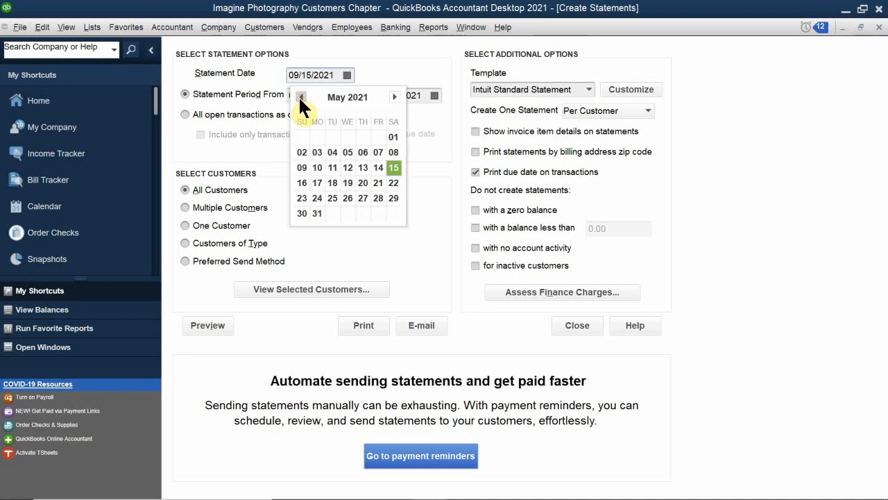
click(300, 96)
click(300, 97)
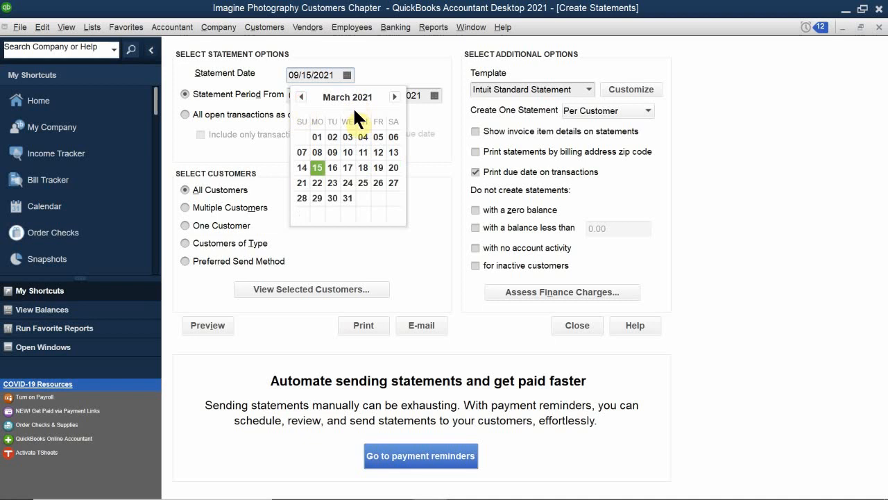
click(348, 197)
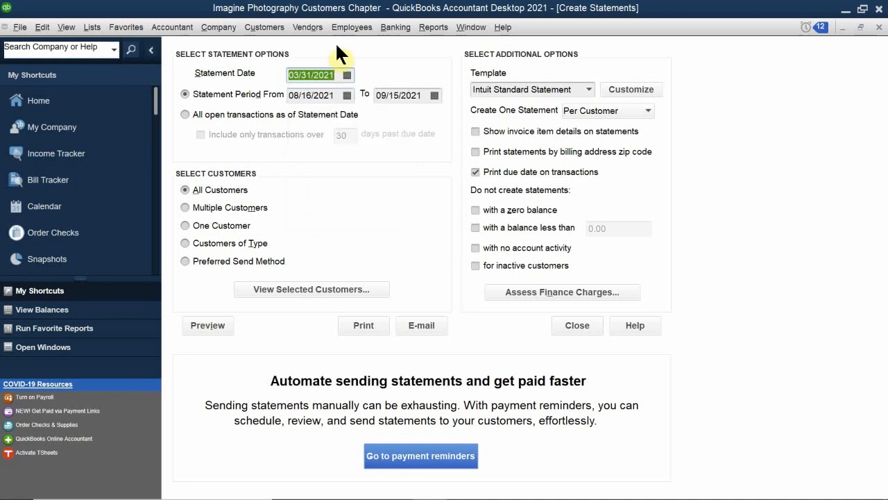
- Base the statements on a statement period and set its start date to 01/01/2021
click(204, 97)
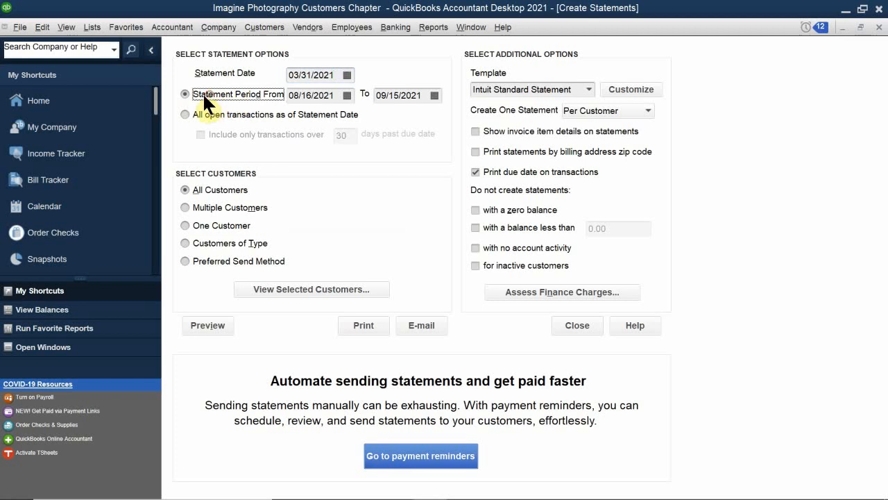
click(347, 95)
click(304, 117)
click(304, 117)
click(304, 116)
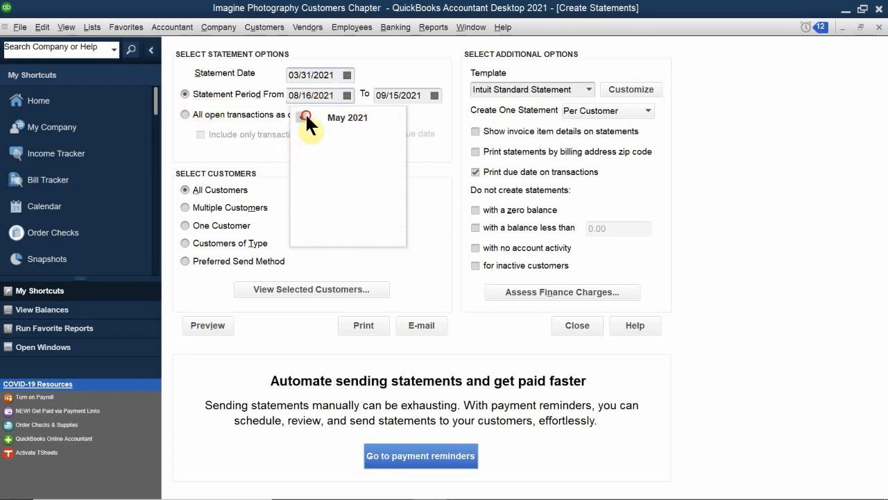
click(304, 116)
click(304, 116)
click(304, 117)
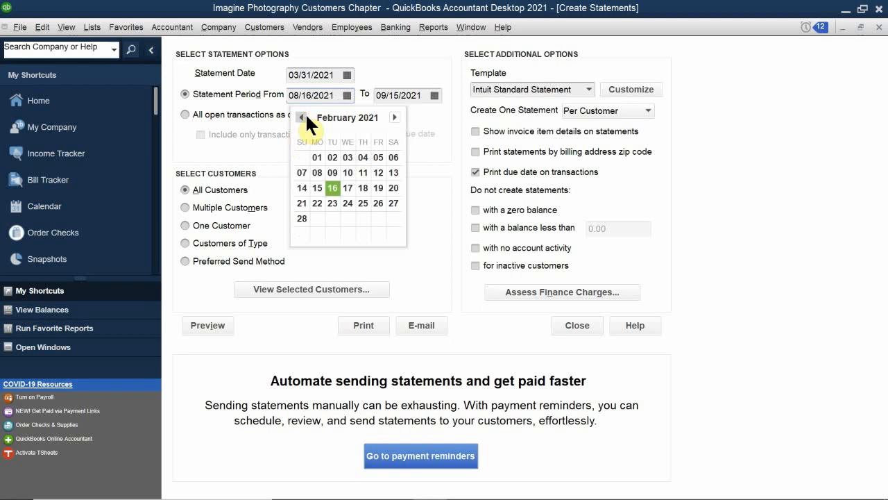
click(304, 116)
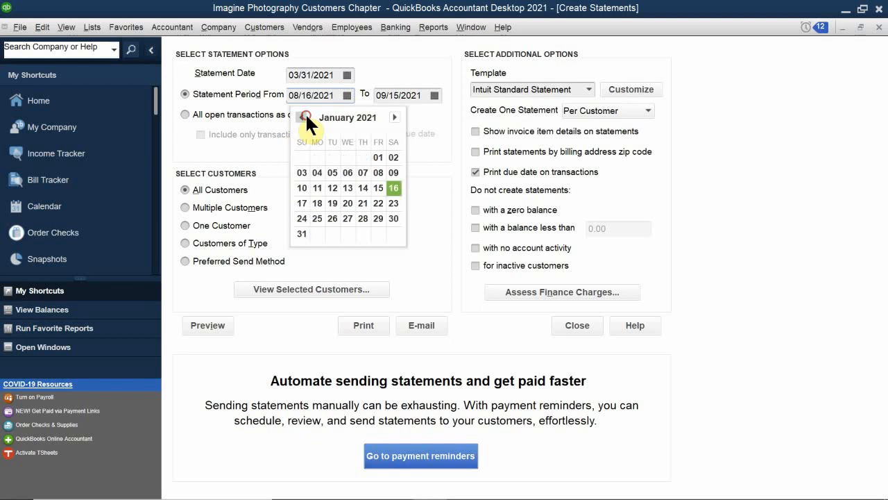
click(376, 157)
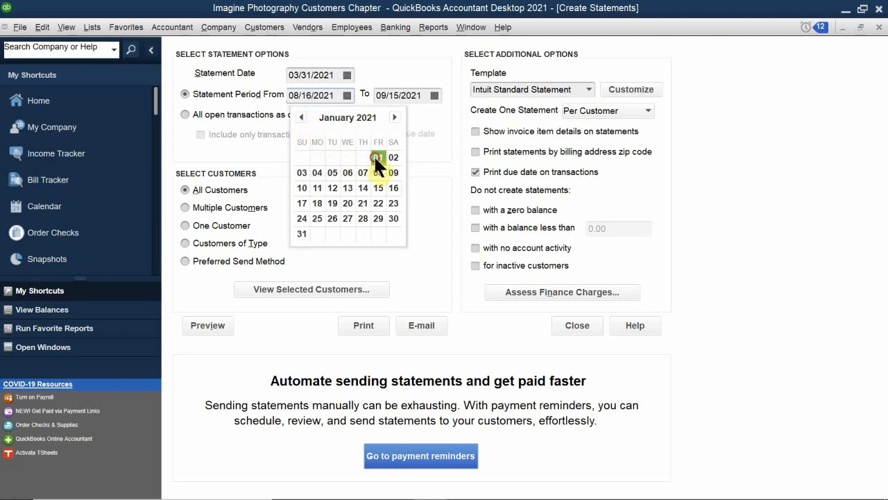
- Set the end date of the statement period to 03/31/2021
click(432, 95)
click(389, 116)
click(389, 116)
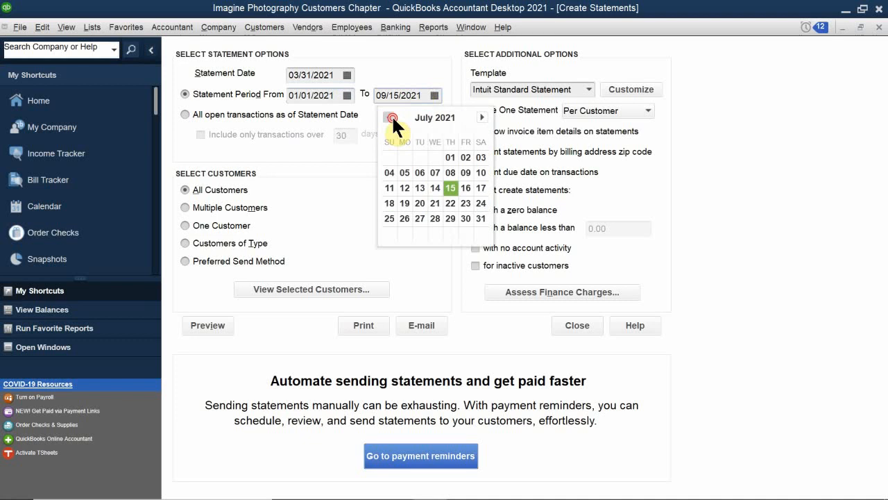
click(389, 117)
click(389, 117)
click(389, 116)
click(390, 117)
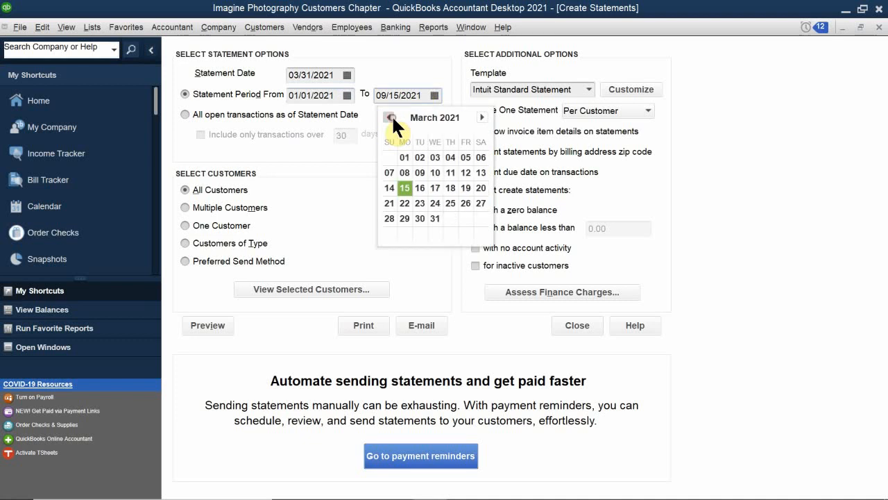
click(434, 218)
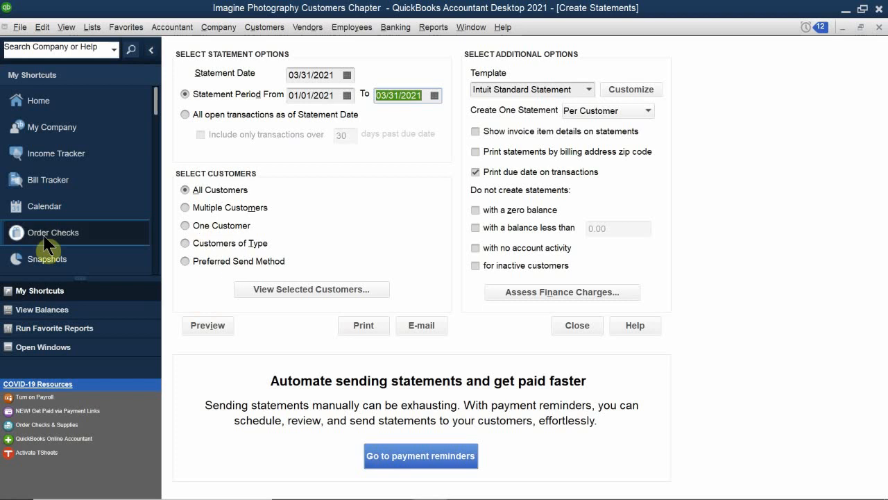
- Look through the Multiple Customers, One Customer, Customers of Type and Preferred Send Method options, ending with All Customers selected
click(185, 206)
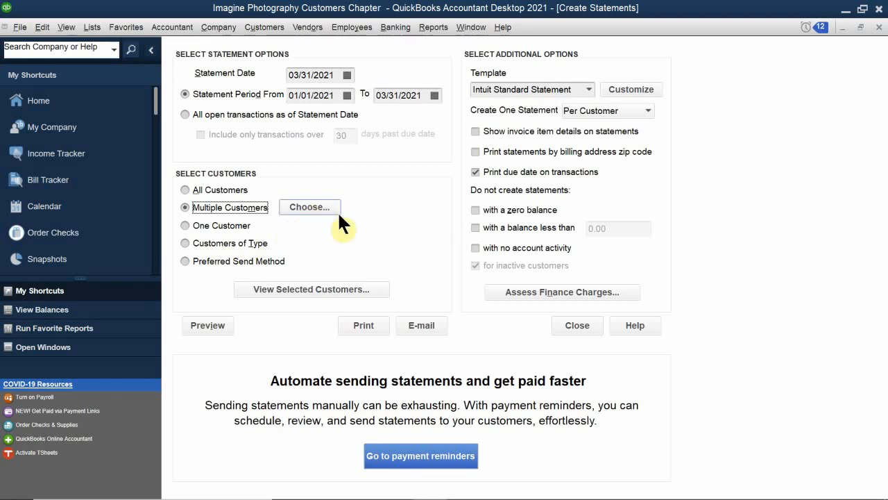
click(184, 225)
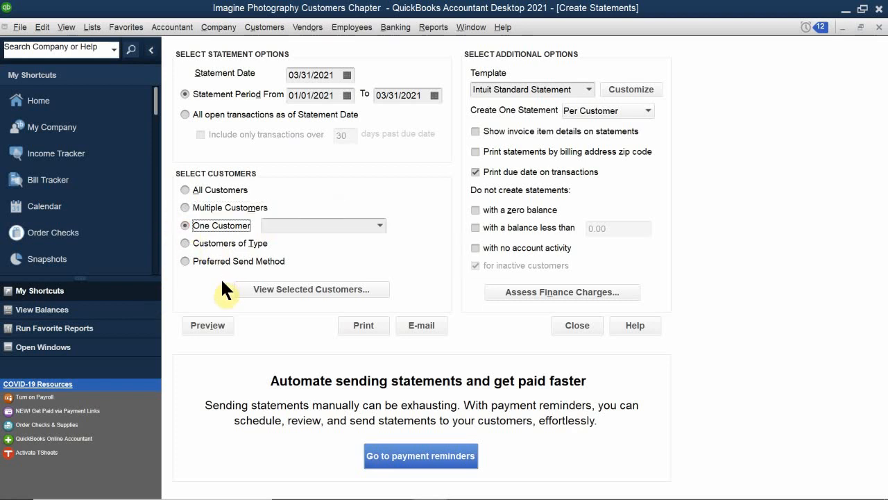
click(181, 242)
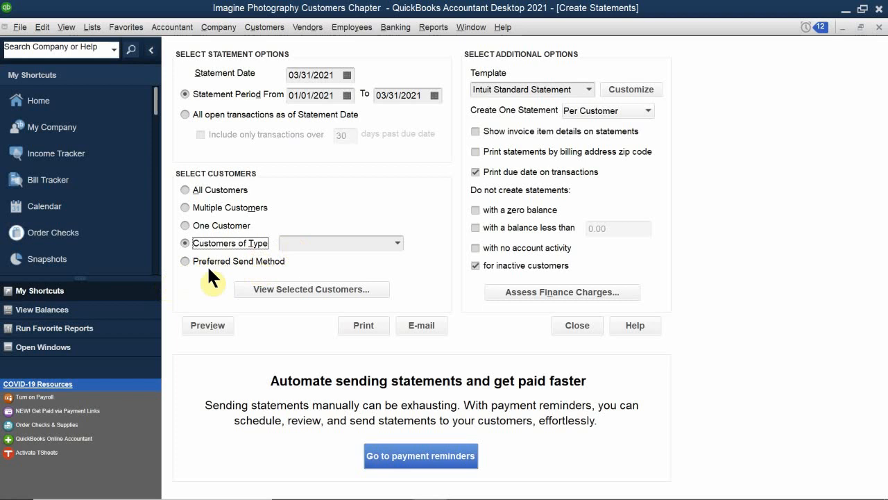
click(193, 261)
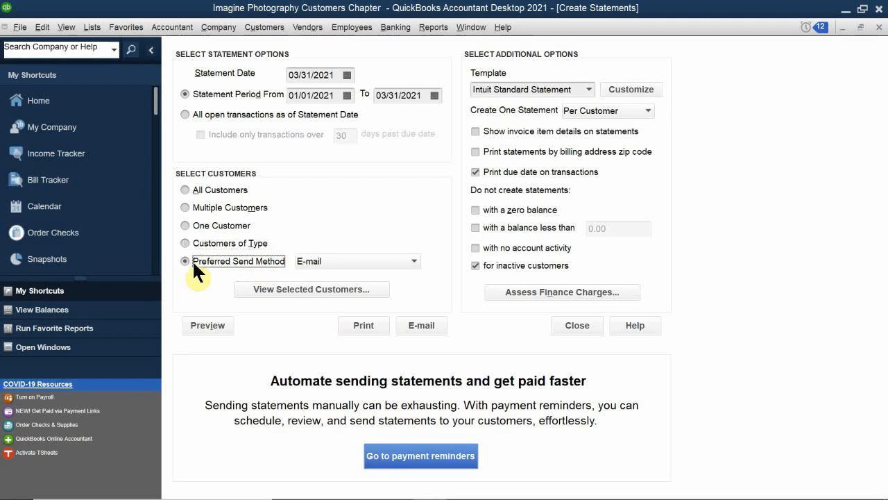
click(210, 189)
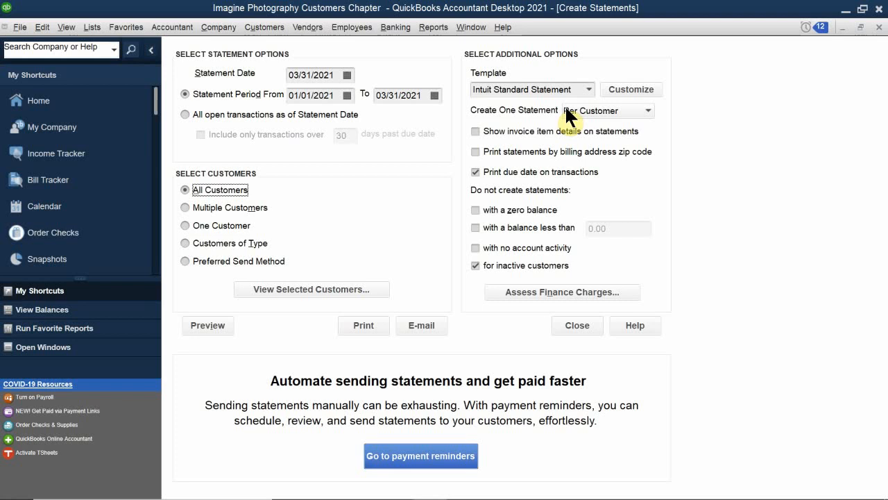
- Check the available statement templates and the choices for creating one statement per customer or per job
click(589, 90)
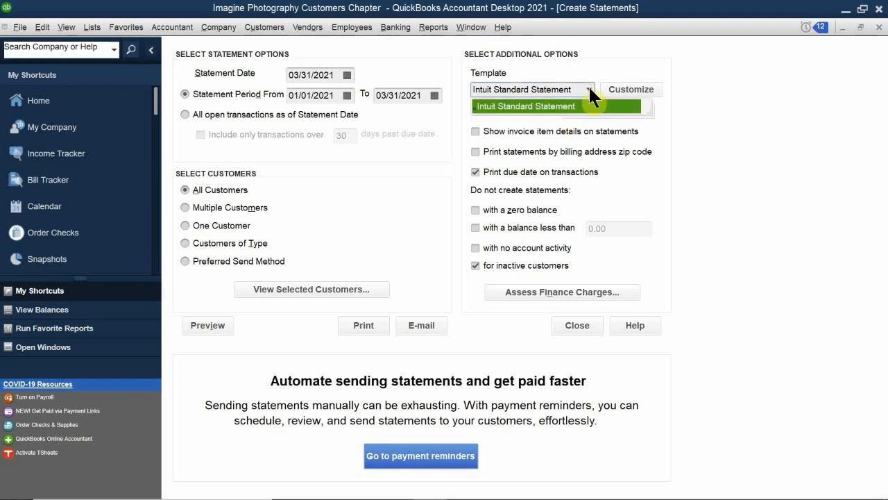
click(589, 89)
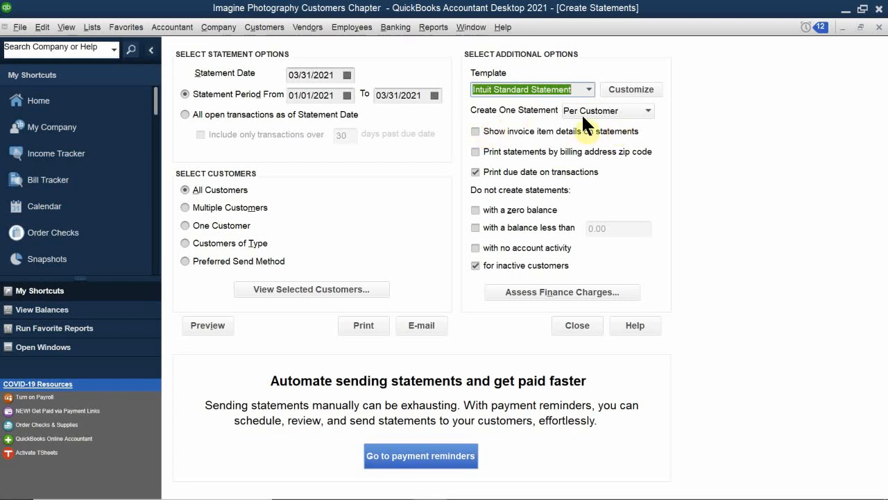
click(645, 109)
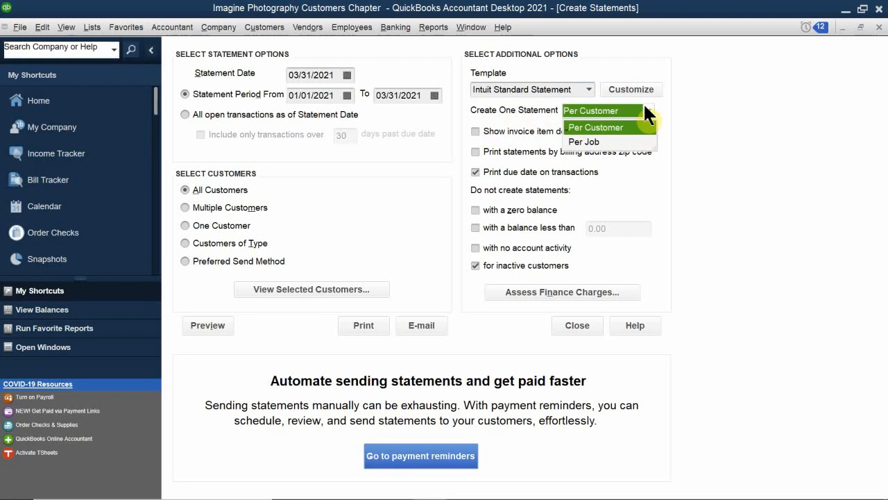
click(645, 108)
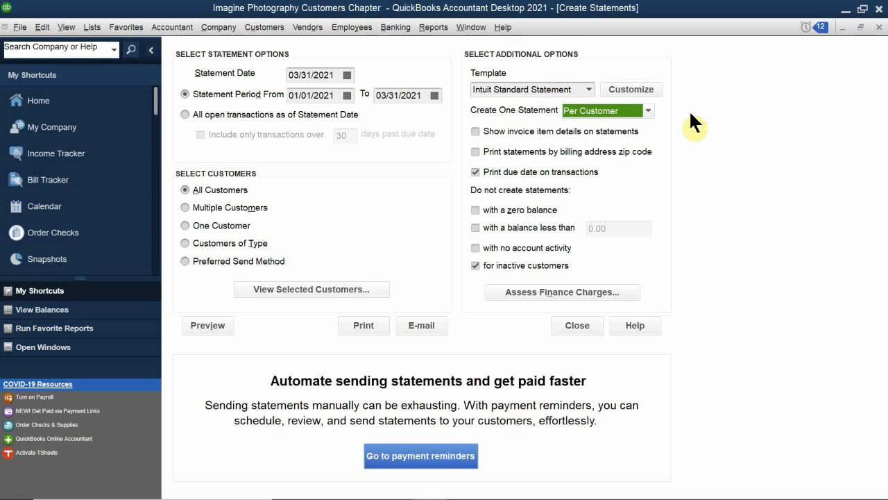
- Enable invoice item details and printing by billing address zip code, and exclude statements with a zero balance or no account activity
click(473, 132)
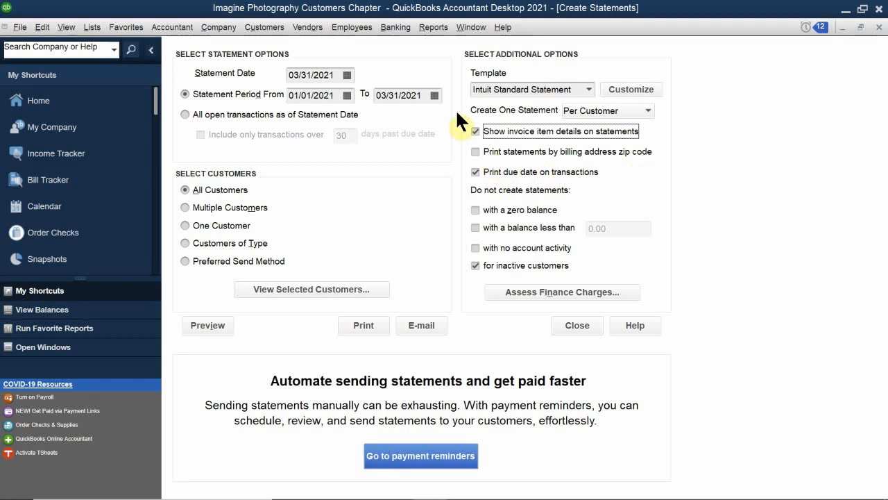
click(475, 152)
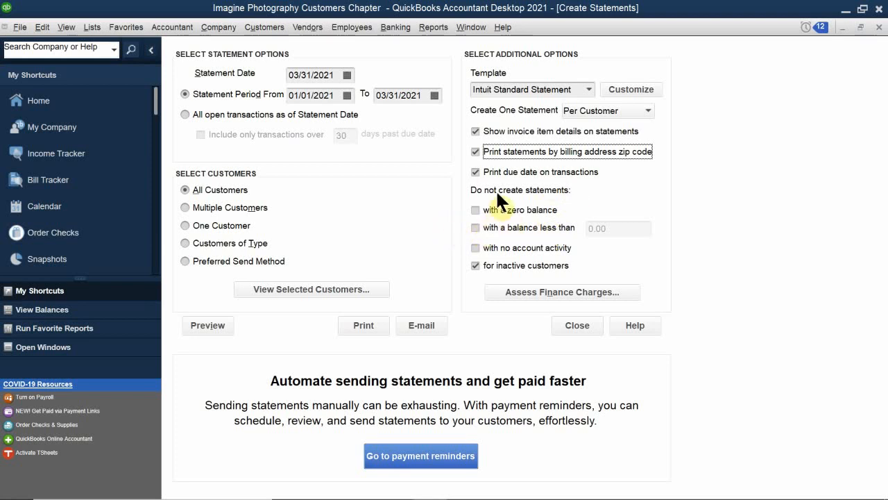
click(475, 209)
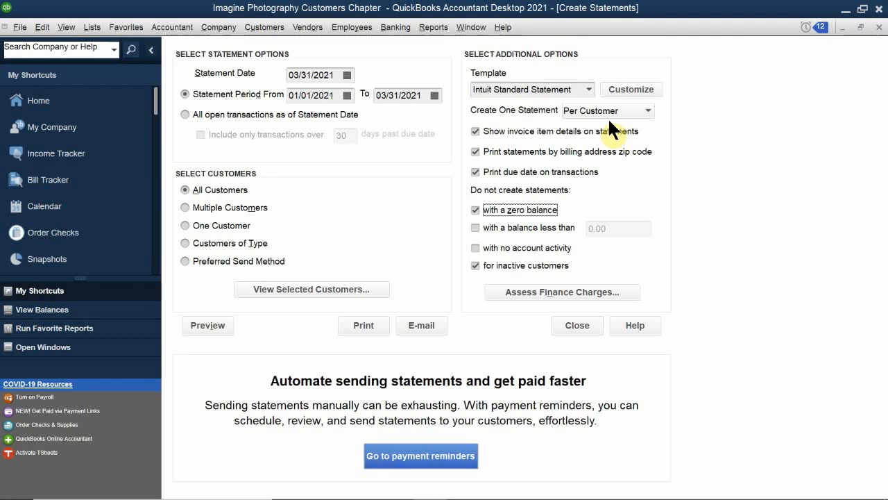
click(474, 246)
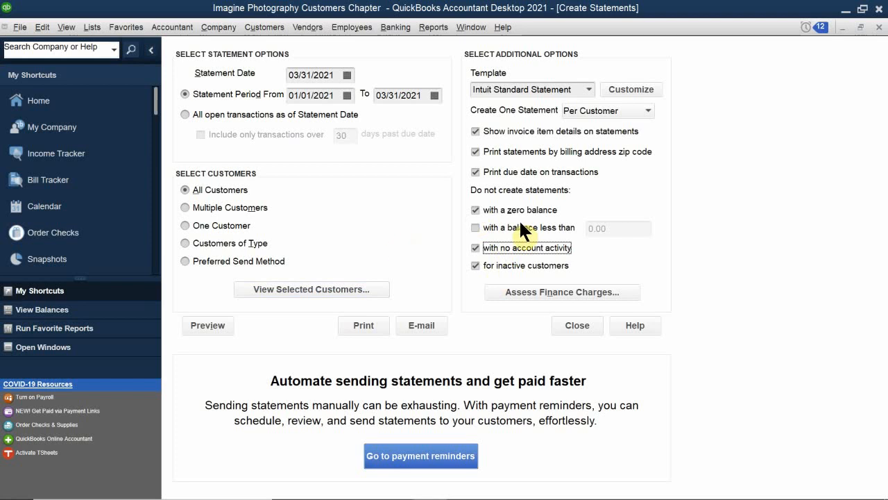
click(473, 246)
- Preview the customer statements and browse through all the pages, returning to the first one
click(195, 324)
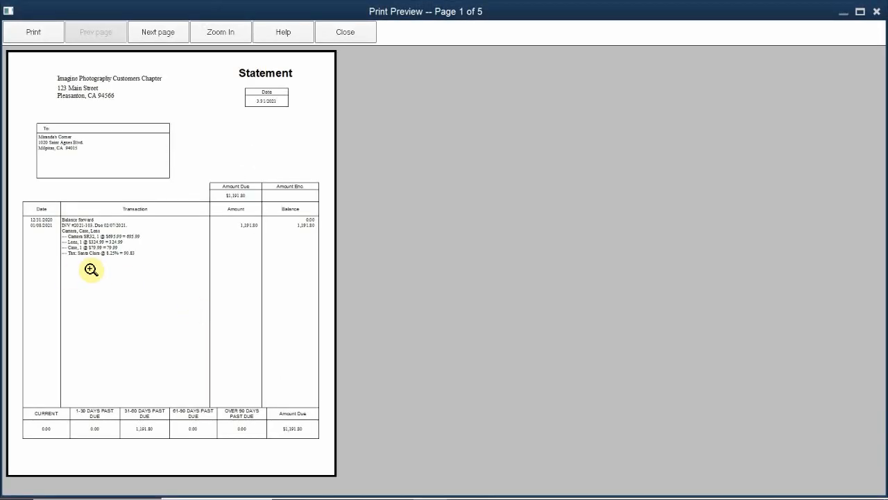
scroll(103, 247, down, 2)
scroll(103, 247, down, 1)
scroll(103, 247, up, 3)
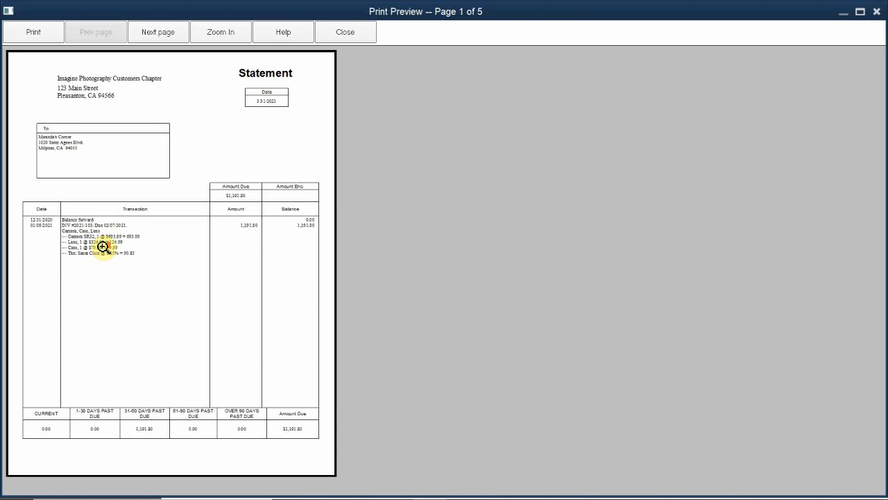
scroll(105, 249, down, 1)
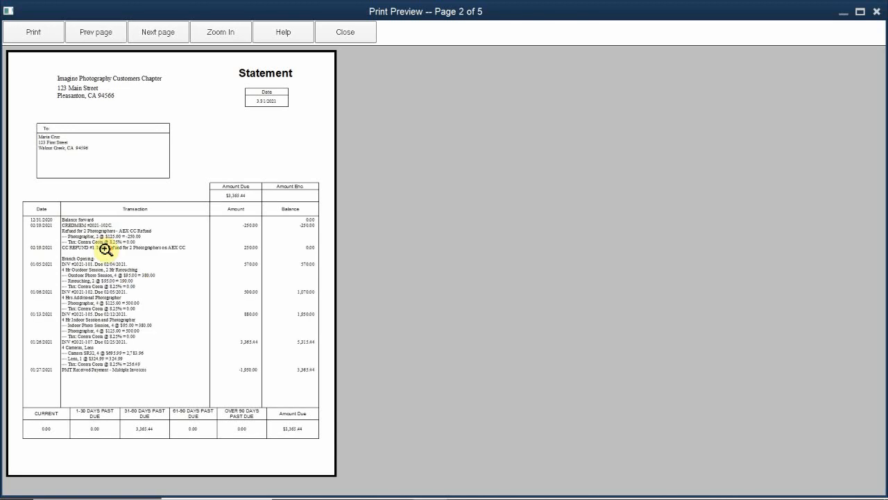
scroll(105, 249, down, 3)
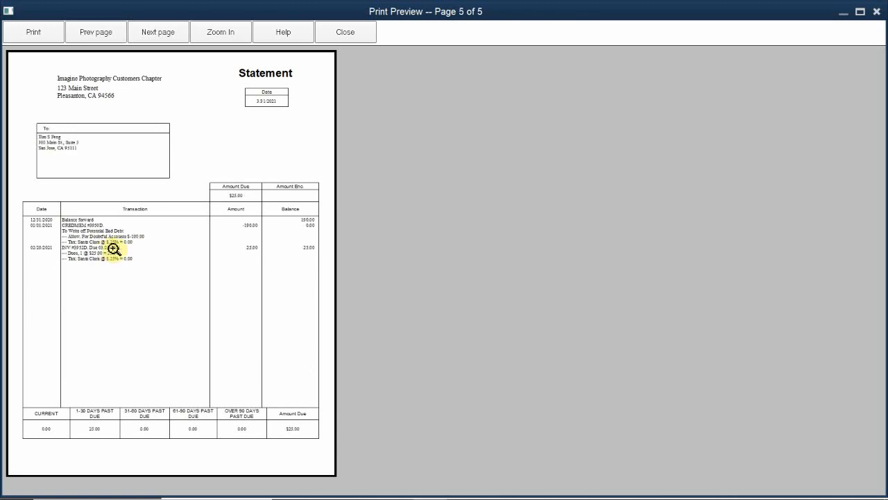
scroll(144, 264, up, 1)
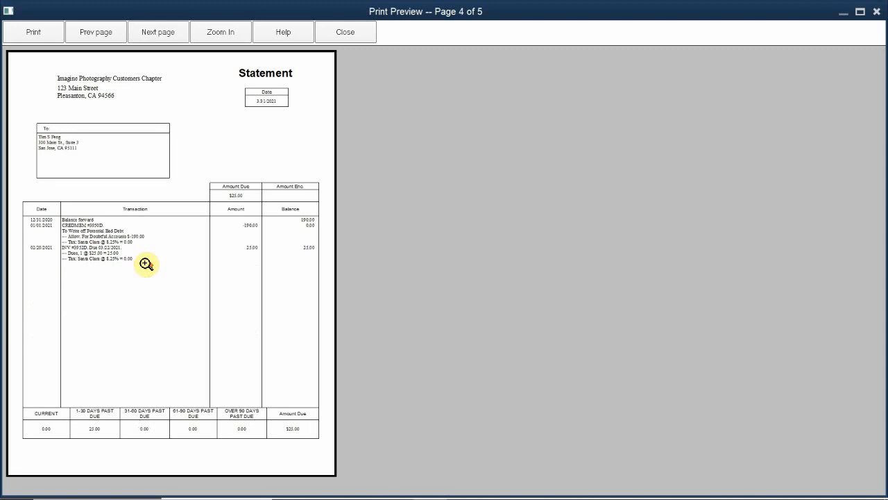
scroll(145, 264, up, 1)
scroll(146, 264, up, 2)
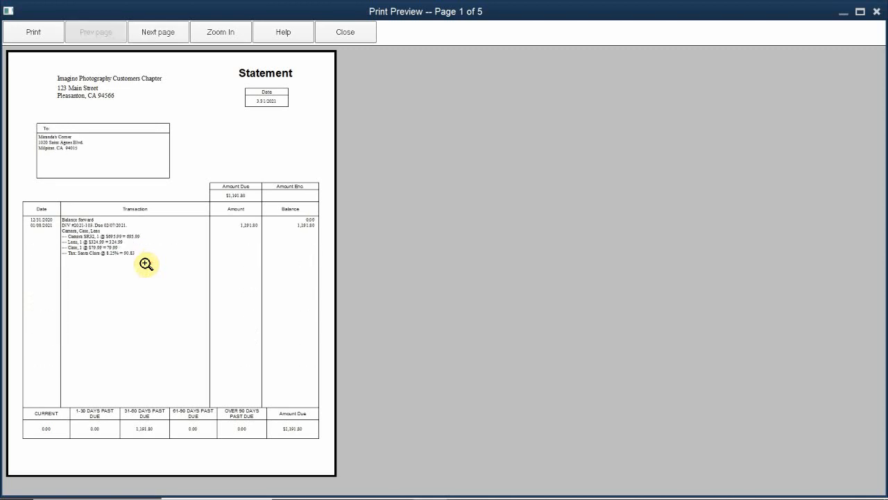
scroll(146, 263, down, 4)
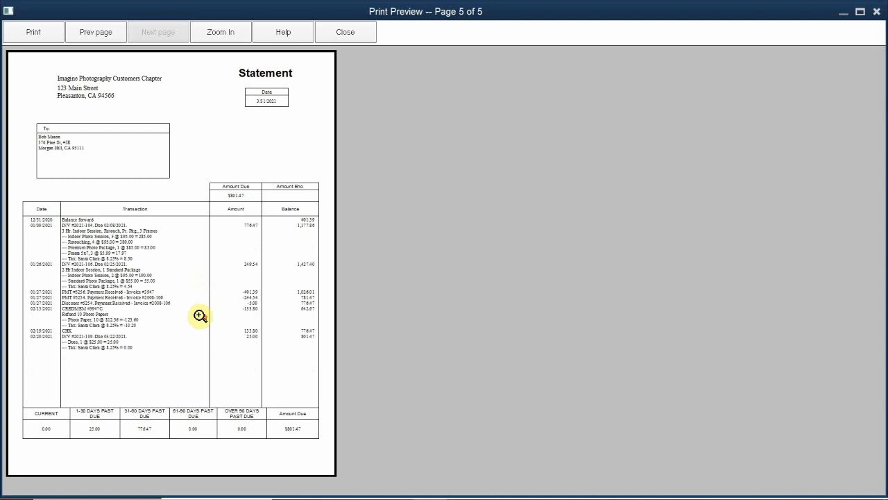
scroll(200, 315, up, 4)
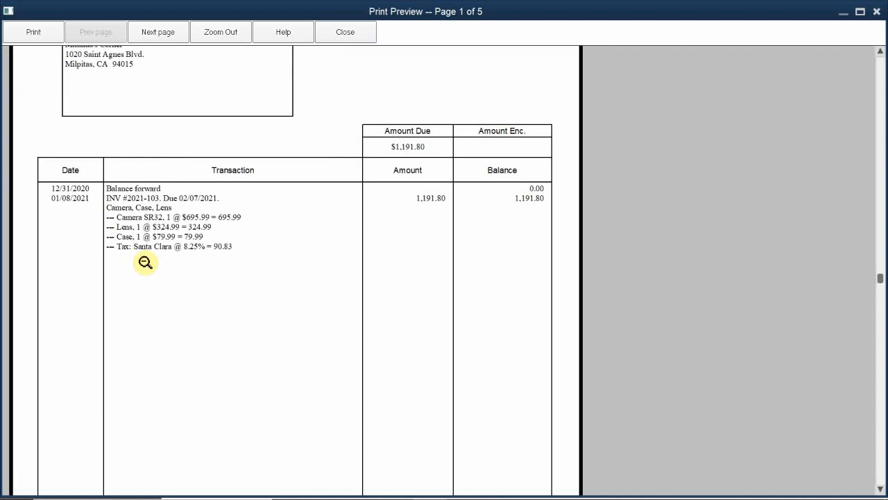
- Examine the statements at enlarged size from the first page to the last, reading the addresses and itemized transactions
click(142, 264)
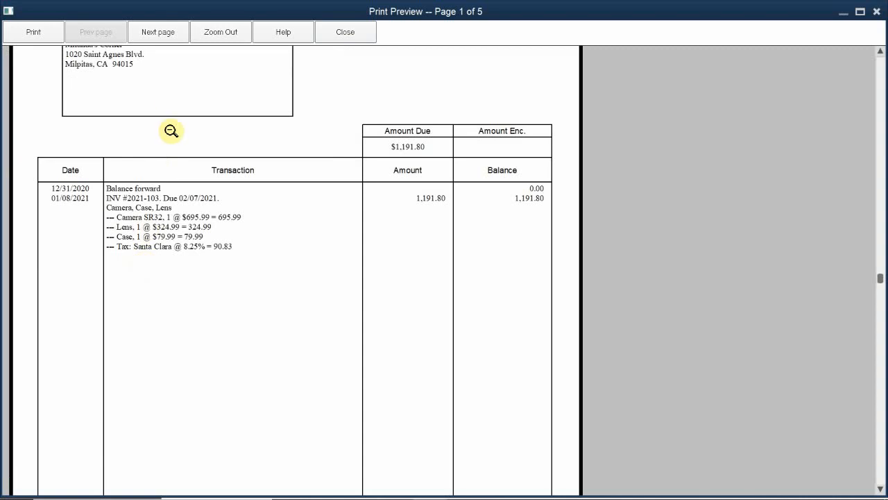
scroll(172, 131, down, 2)
scroll(172, 130, up, 1)
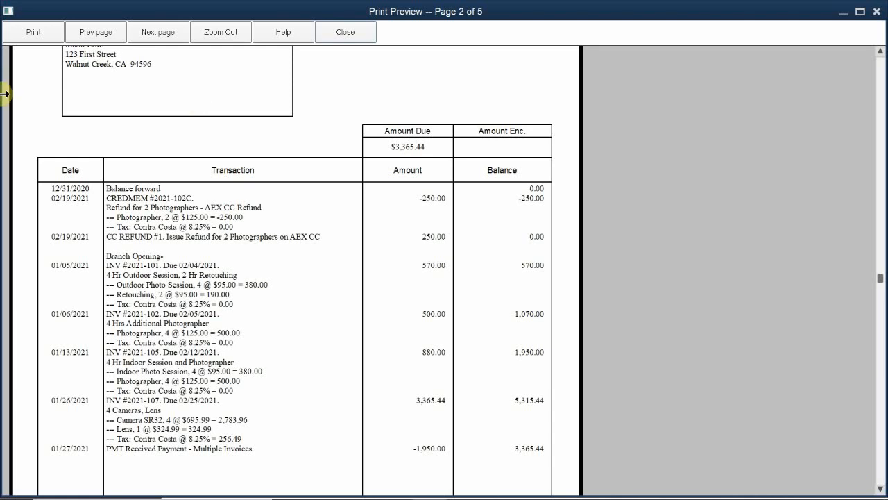
click(88, 97)
click(95, 153)
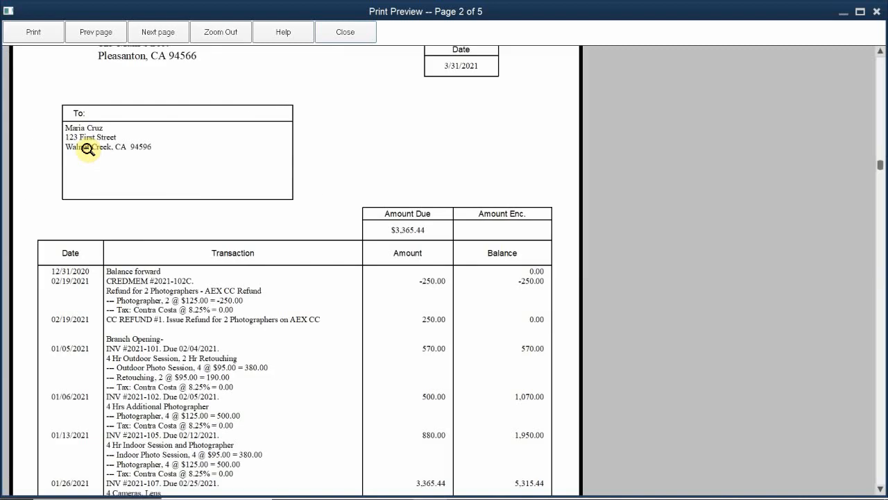
scroll(134, 156, down, 3)
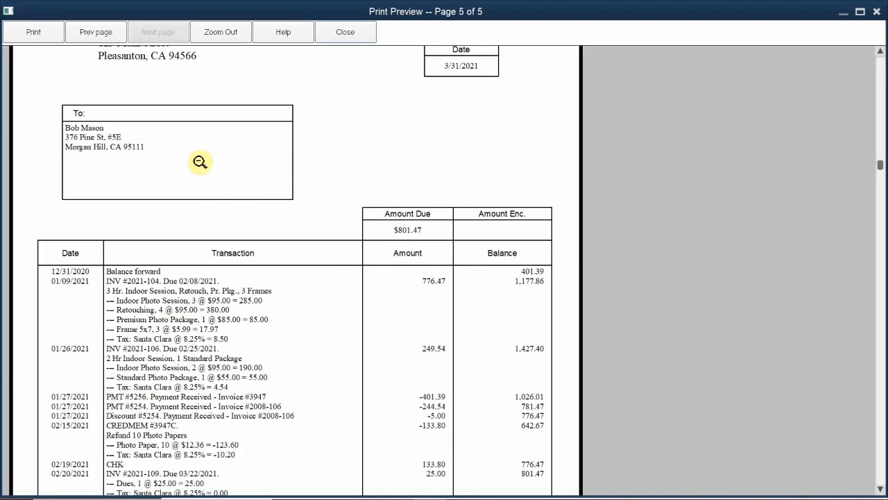
scroll(93, 413, down, 1)
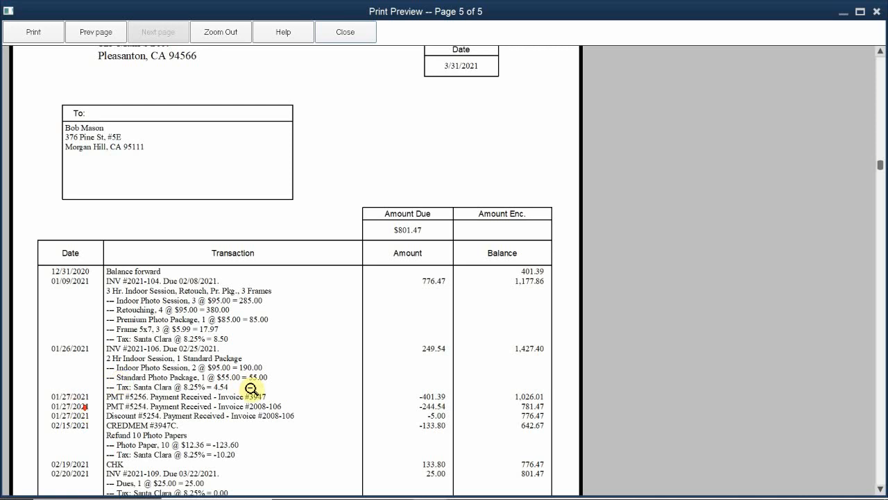
scroll(604, 186, down, 1)
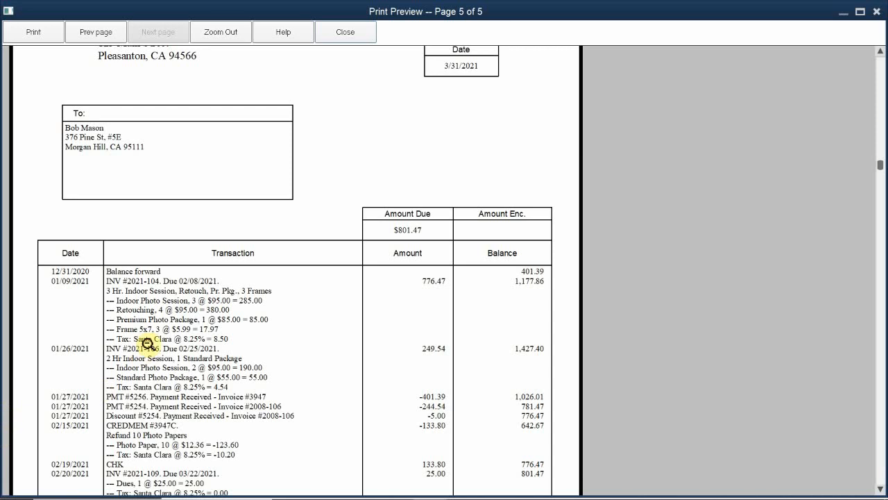
- Examine the last statement's lower transaction lines up close, including the credit memo and dues invoice, and return to the full-page view
click(150, 345)
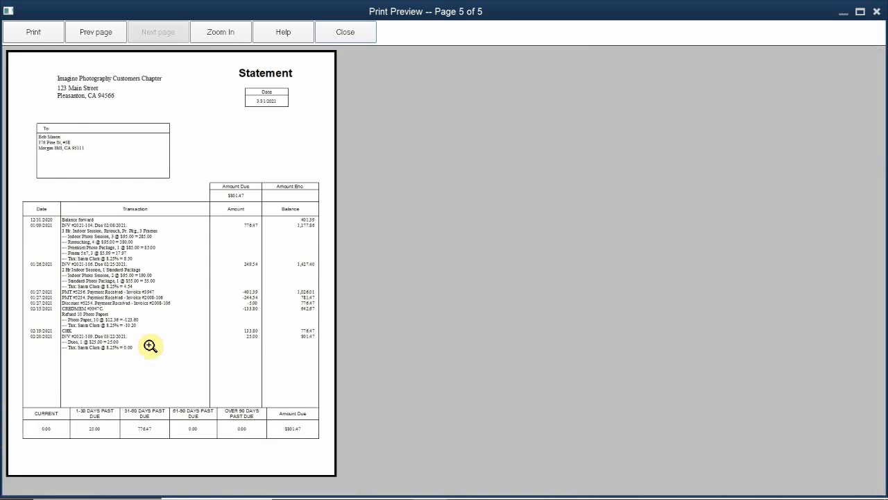
click(72, 324)
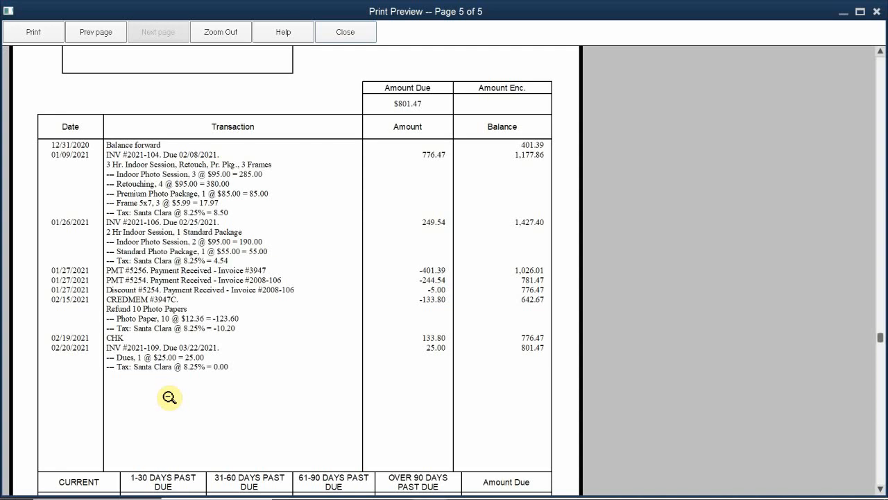
click(170, 397)
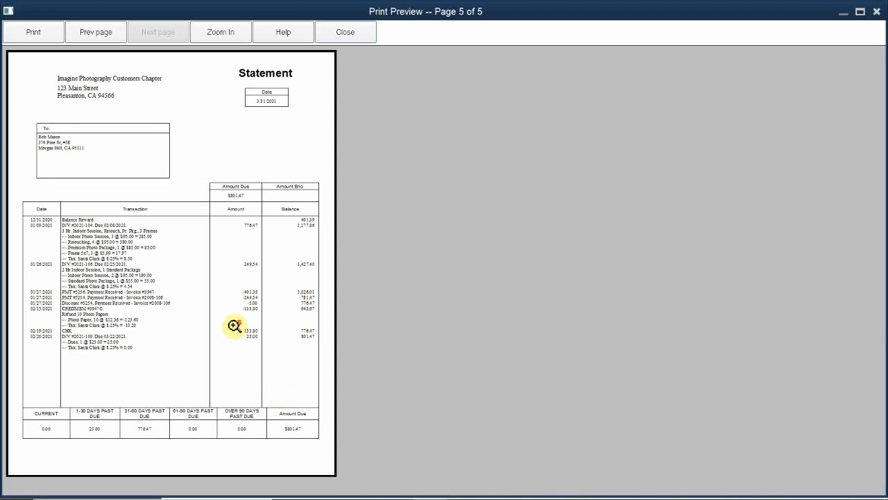
click(163, 261)
click(163, 261)
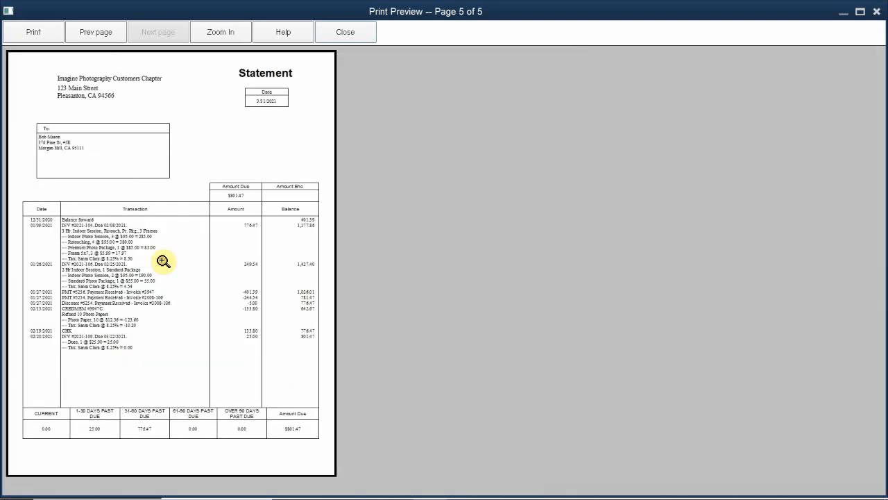
- Compare the statements by paging repeatedly between the first and last pages, and close the preview
scroll(163, 261, up, 1)
scroll(163, 261, up, 1)
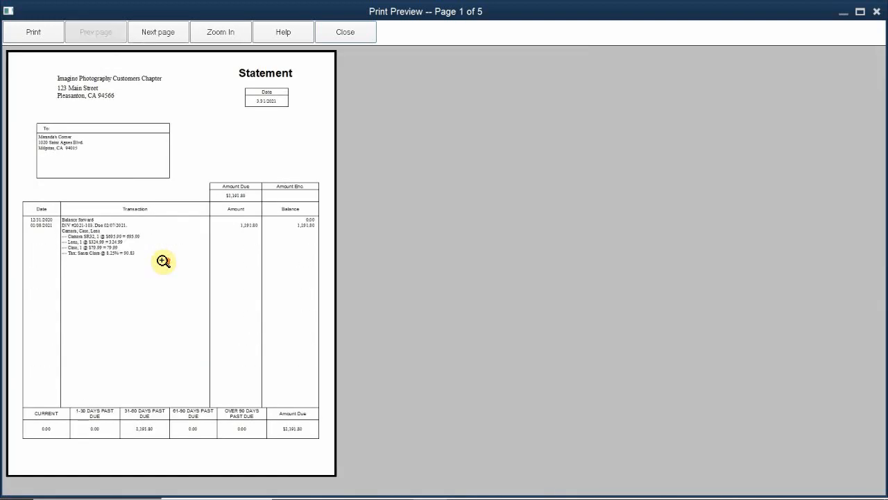
scroll(163, 261, down, 2)
scroll(163, 261, down, 2)
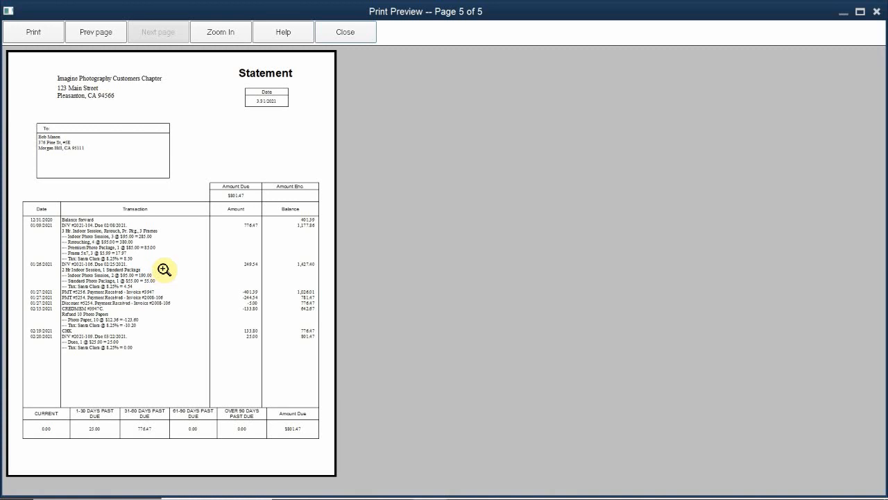
key(Page_Up)
key(Page_Up)
key(Page_Up)
key(Page_Up)
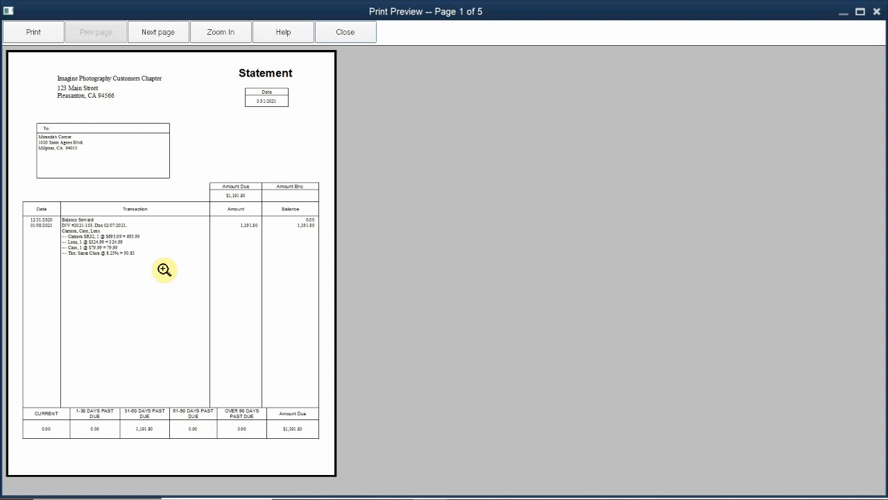
key(Page_Down)
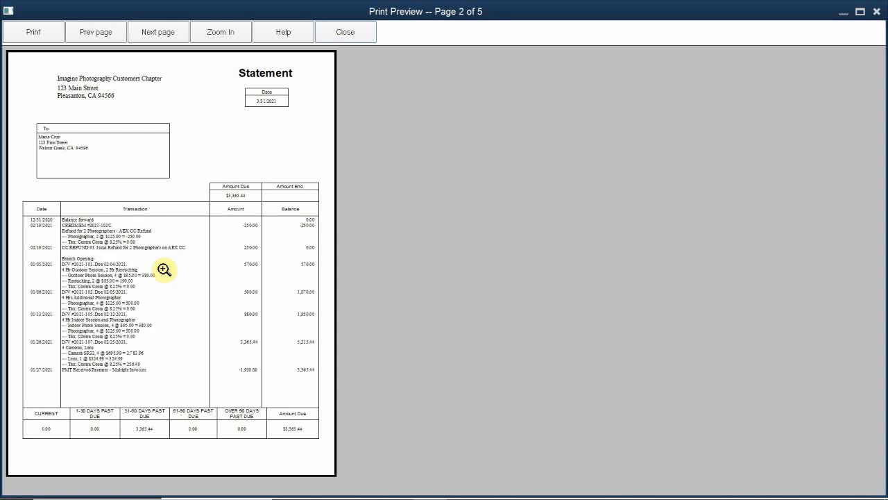
key(Page_Down)
key(Page_Down)
key(Page_Down)
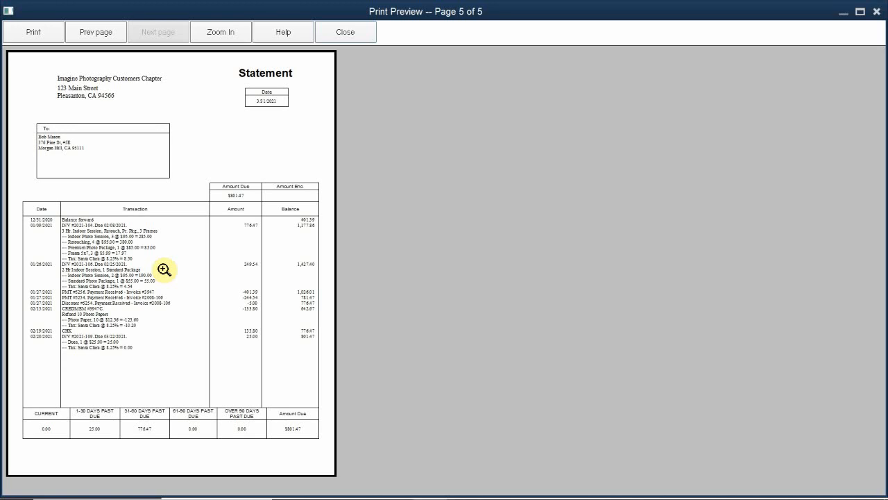
key(Home)
key(Page_Down)
key(Page_Down)
key(Page_Down)
key(Page_Down)
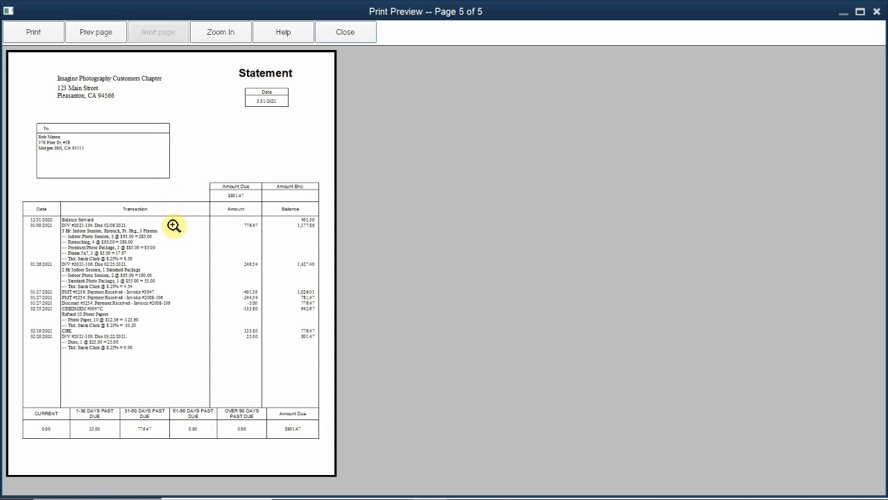
key(Page_Up)
key(Page_Up)
key(Page_Up)
key(Page_Up)
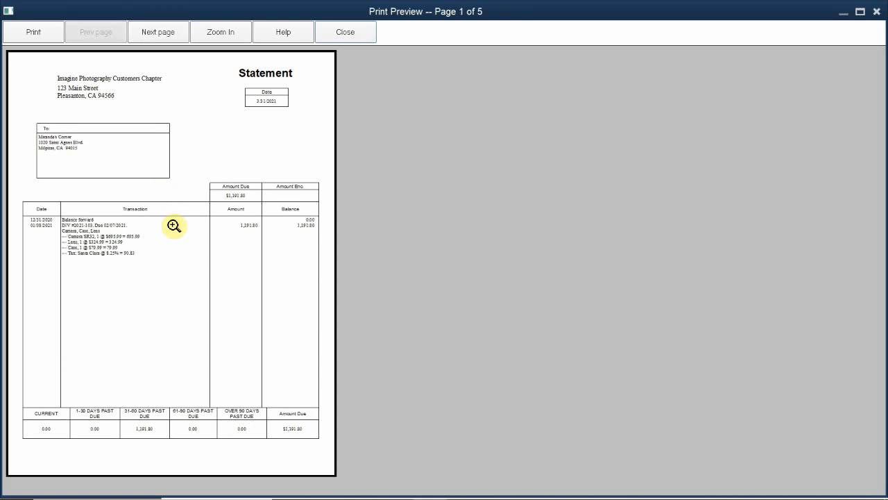
key(Page_Down)
key(Page_Down)
key(Page_Down)
key(Page_Down)
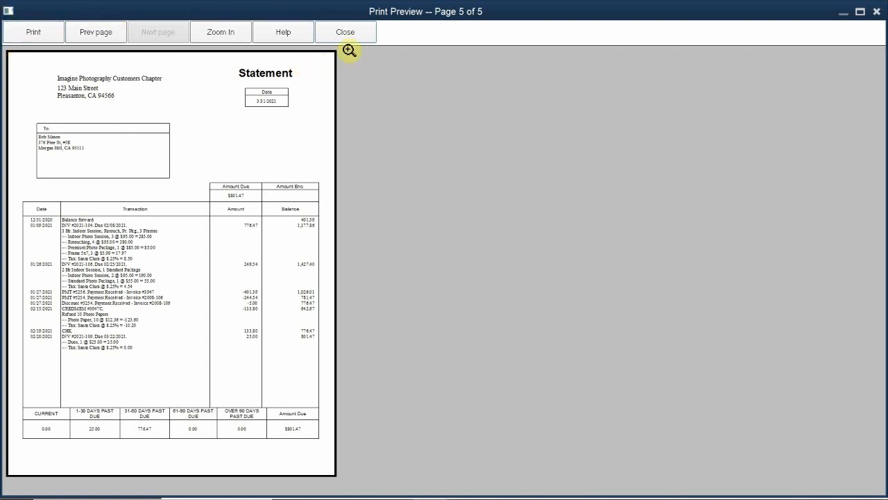
click(362, 29)
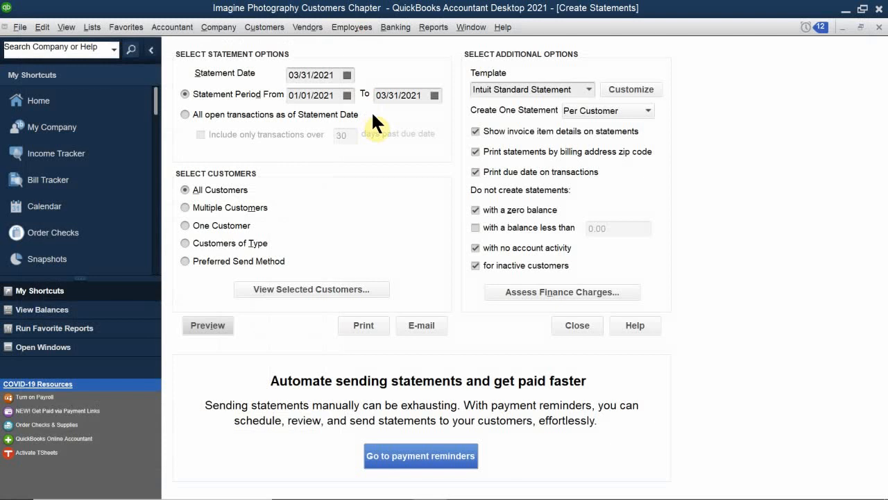
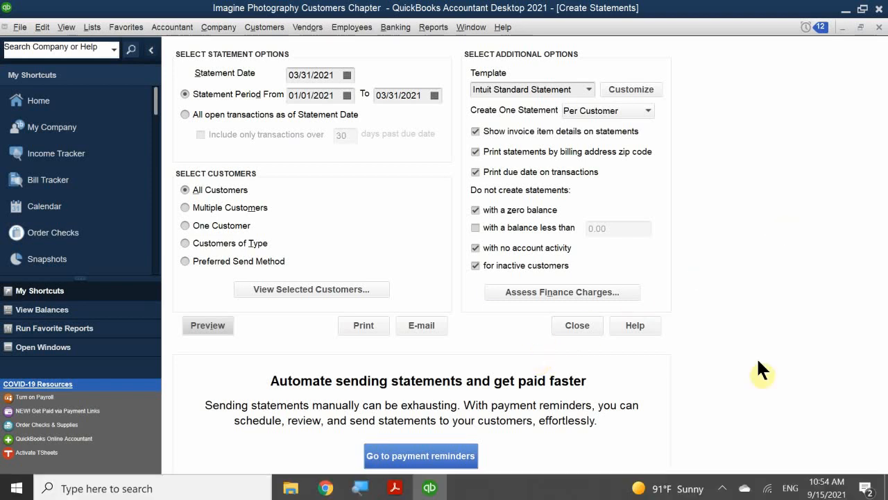
- Start the finance charge setup from the statement options and set the annual interest rate to 10.0%
click(532, 292)
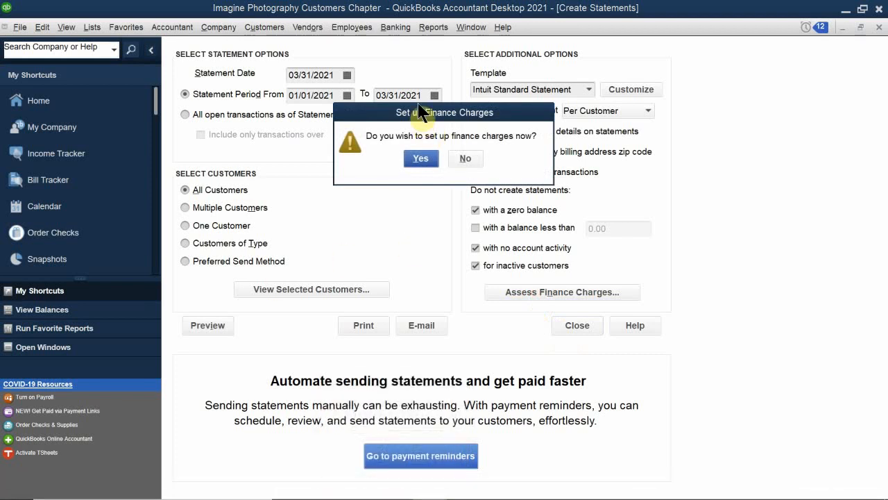
drag(397, 115, 377, 200)
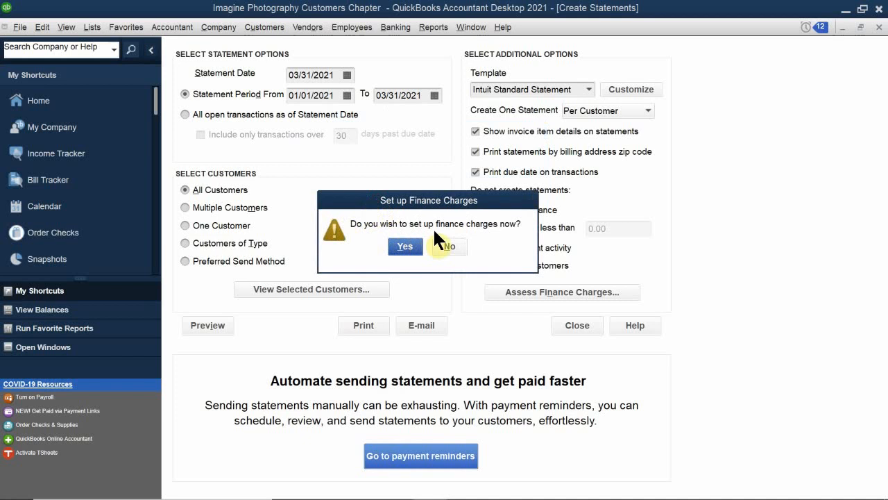
click(407, 246)
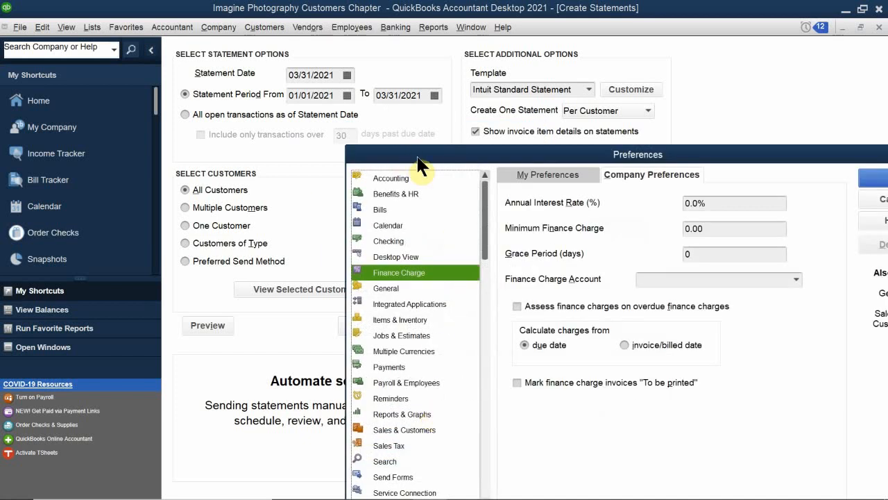
drag(408, 155, 315, 55)
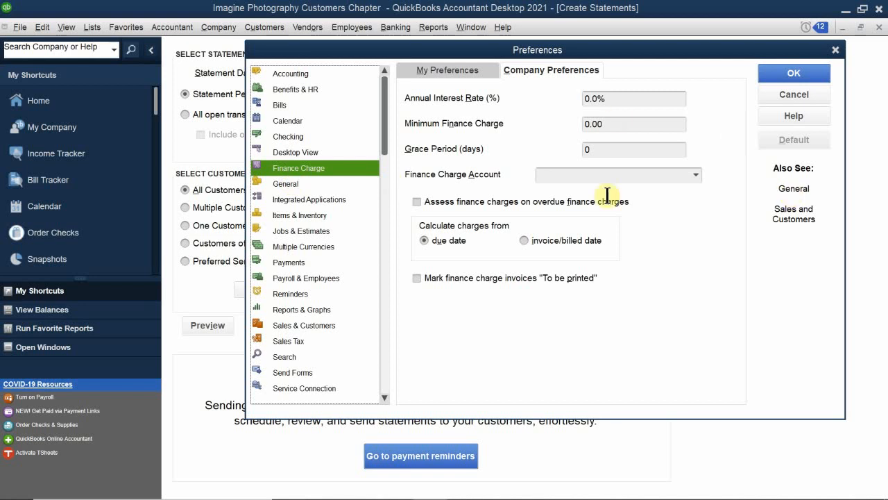
mouse_move(772, 467)
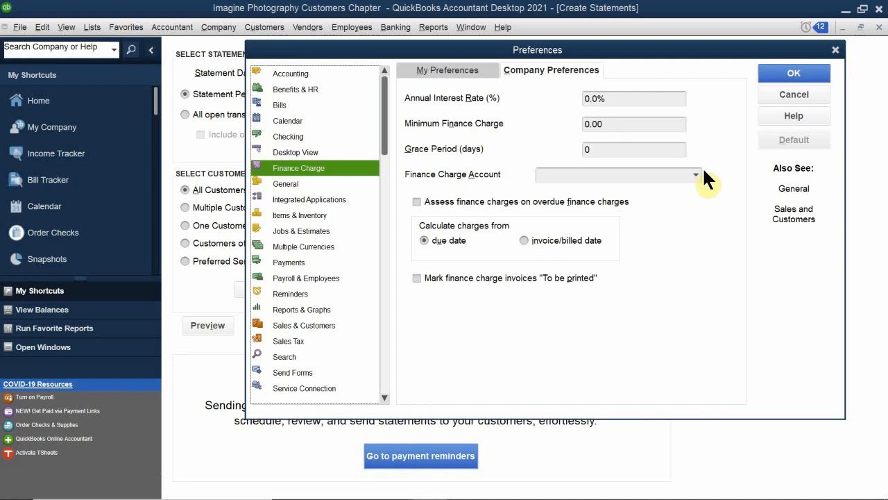
drag(627, 98, 527, 95)
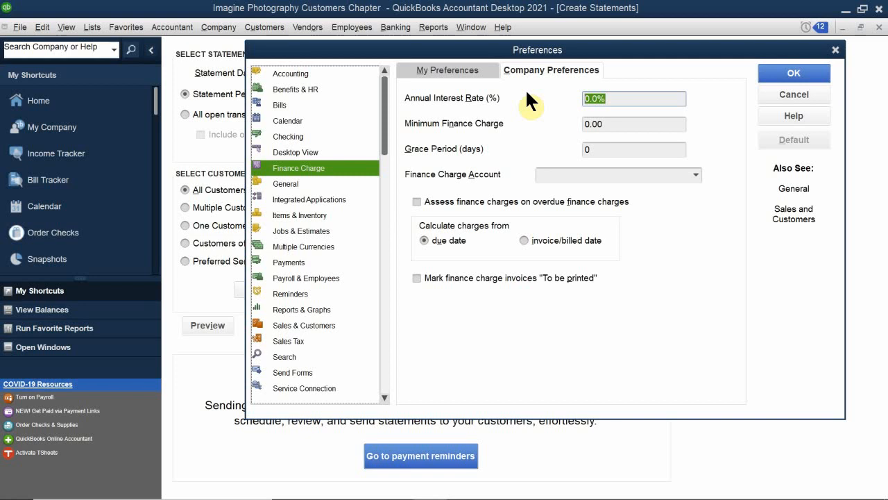
text(10)
text(00)
- Set the minimum finance charge to 1.00 in the company preferences
click(622, 125)
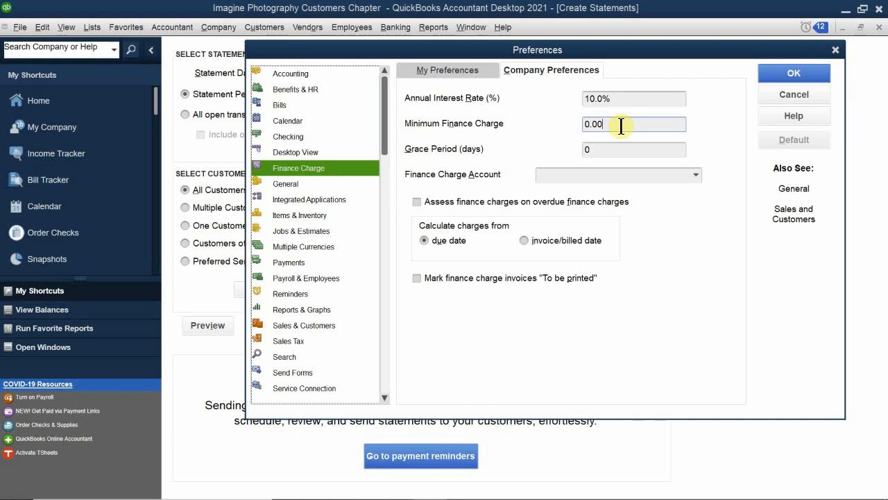
drag(607, 122, 521, 118)
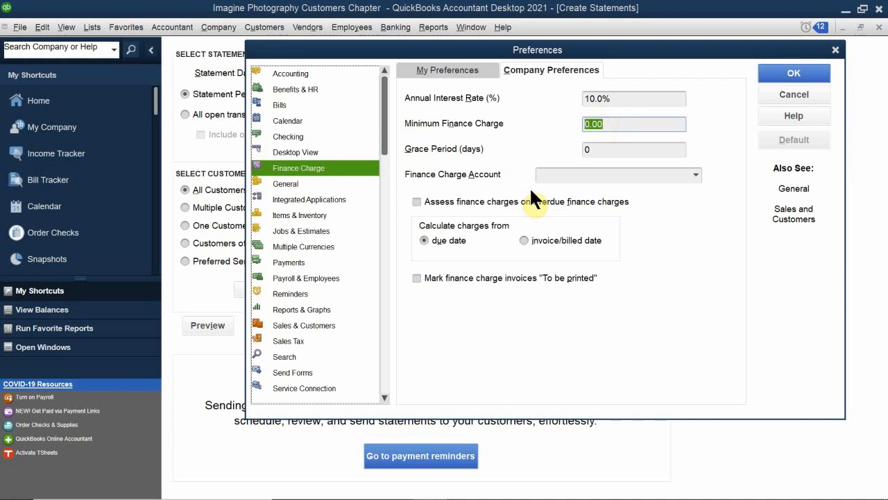
text(1.00)
scroll(577, 185, down, 1)
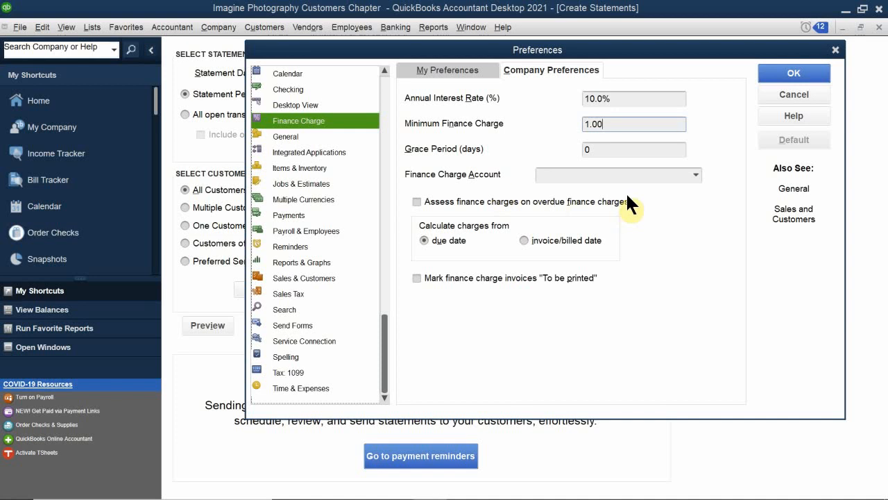
- Assign 47000 · Finance Charge Income as the finance charge account
click(614, 175)
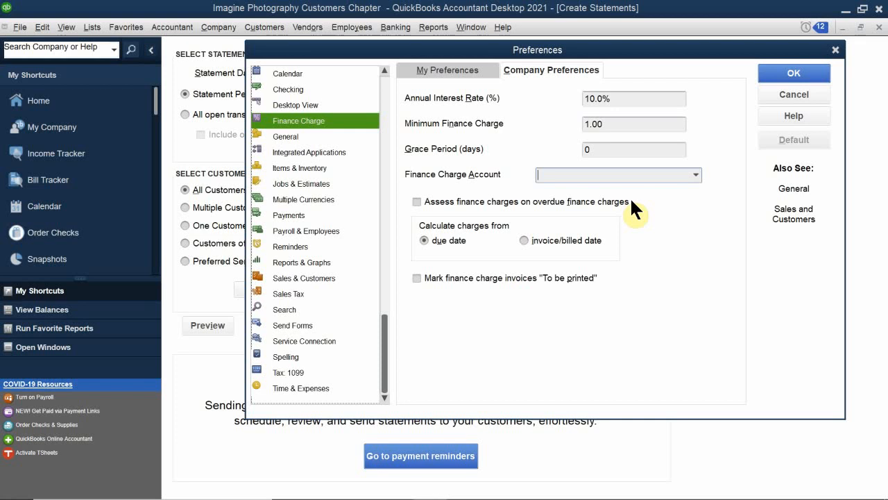
text(fo)
key(BackSpace)
key(BackSpace)
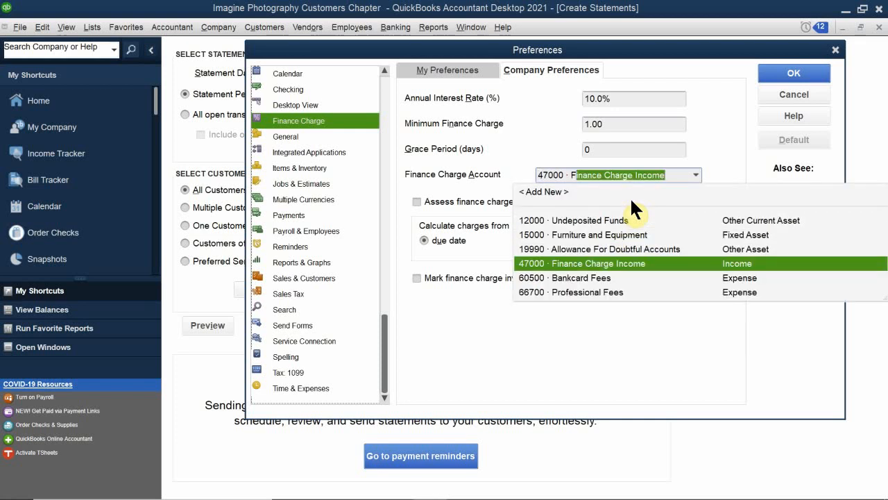
text(fin)
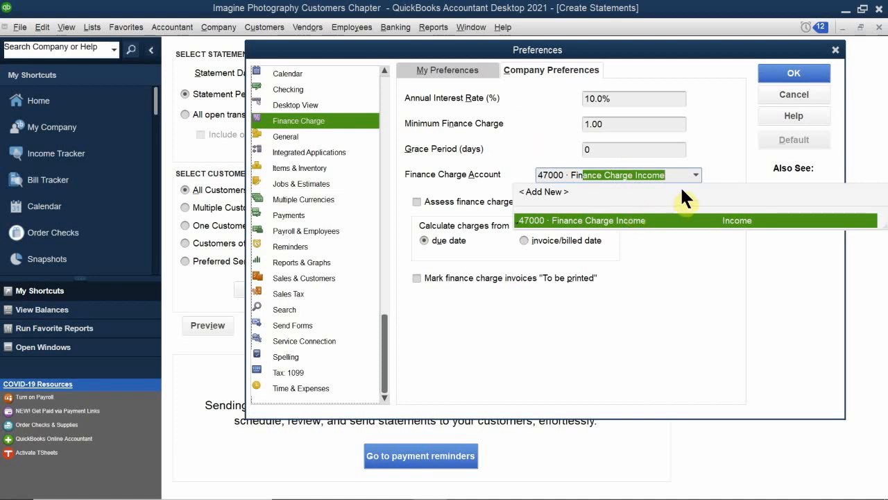
click(637, 220)
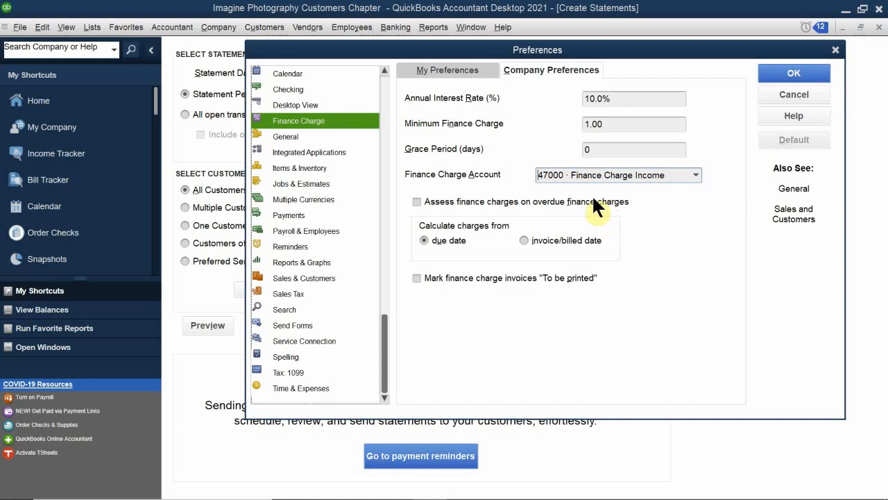
- Enable assessing finance charges on overdue finance charges and acknowledge the lending-law warning
click(416, 201)
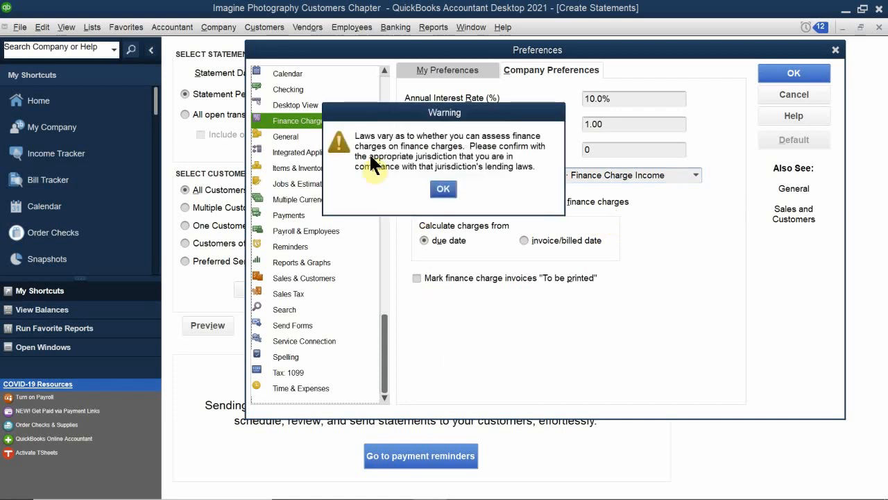
click(437, 191)
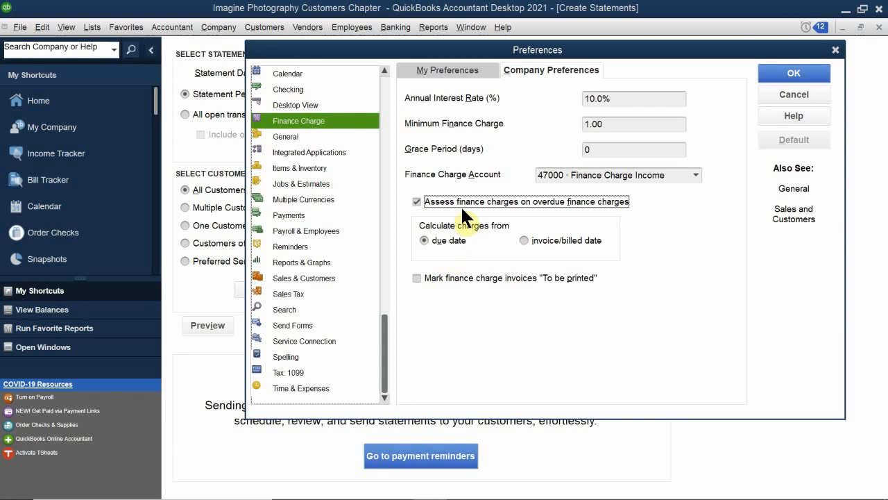
click(436, 200)
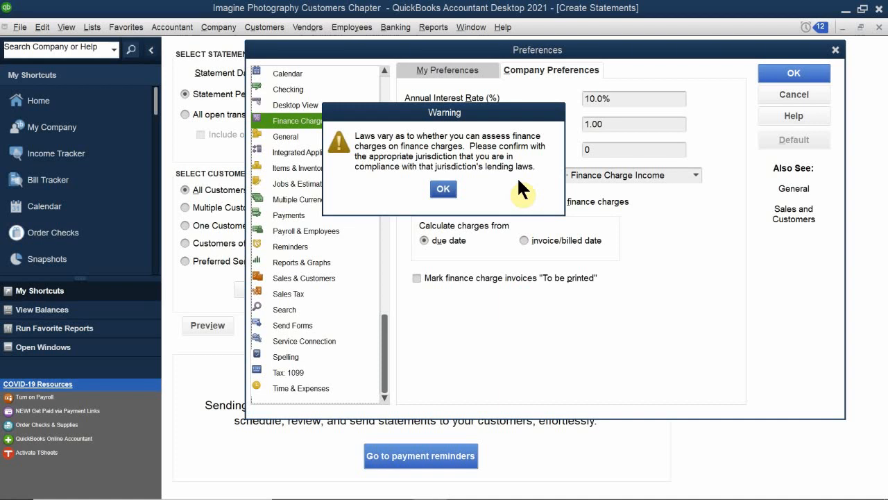
click(443, 192)
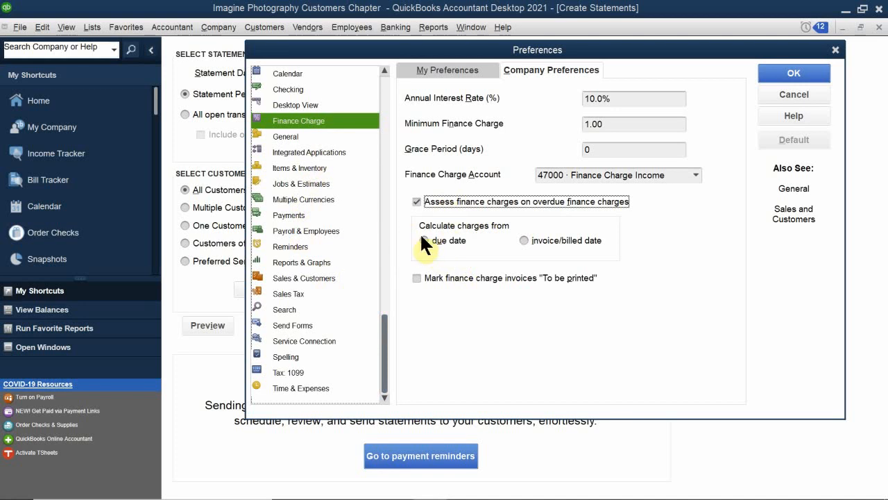
- Calculate charges from the due date with invoices marked "To be printed", save the preferences, and assess finance charges for the preselected customers
click(444, 240)
click(417, 277)
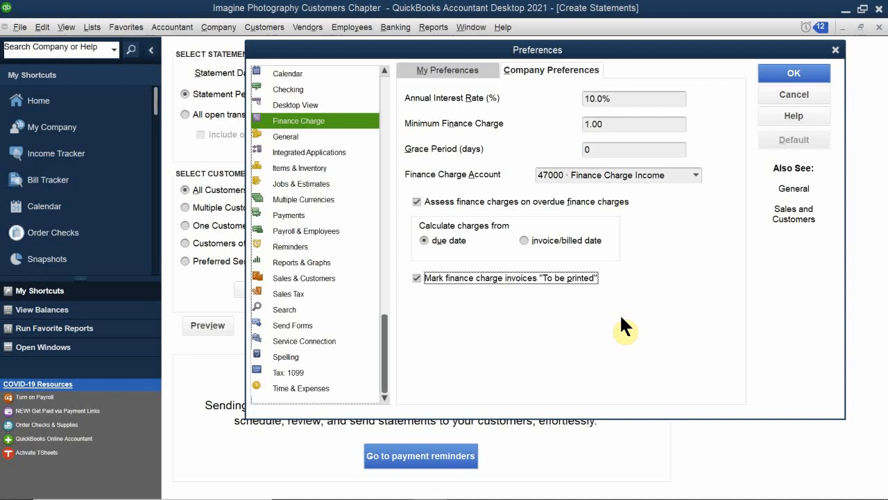
click(774, 71)
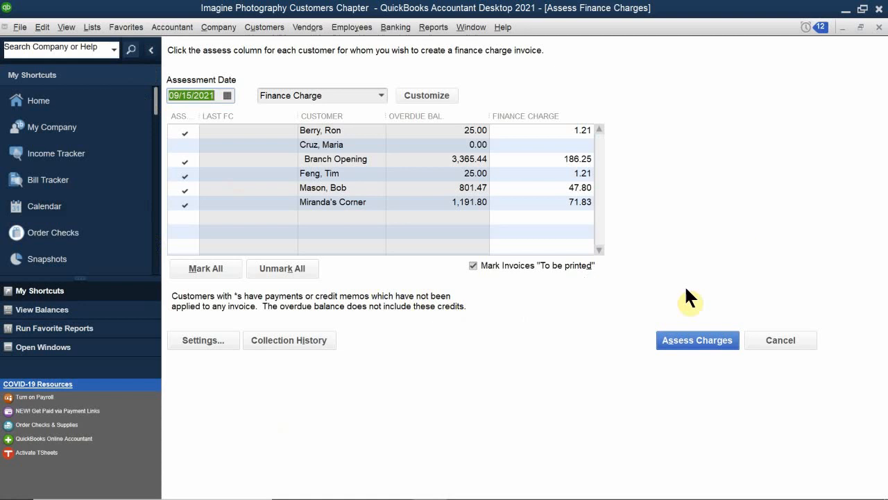
click(683, 341)
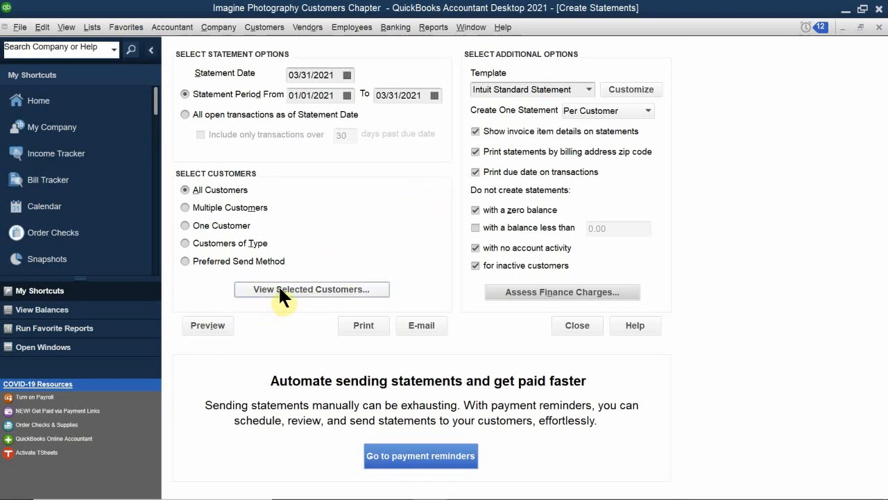
- Preview the customer statements and examine the first two at enlarged size, including the second one's transactions and aging summary
click(211, 326)
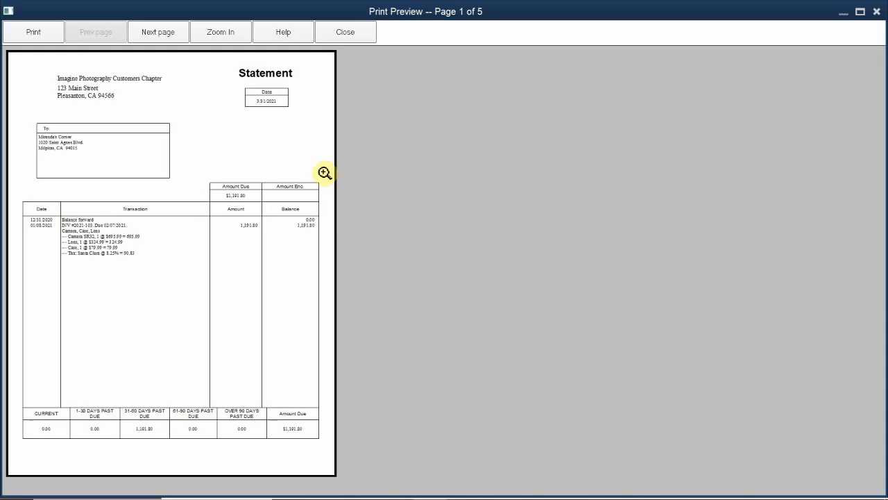
click(203, 228)
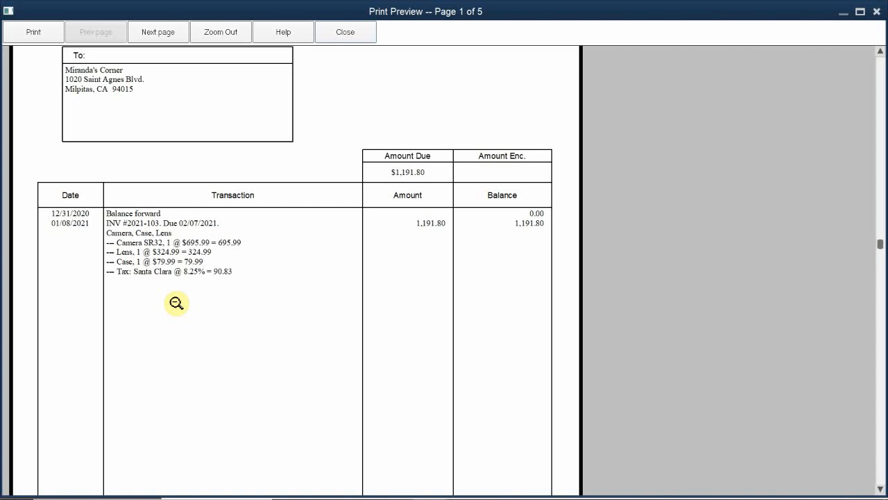
scroll(176, 303, down, 2)
scroll(176, 303, up, 1)
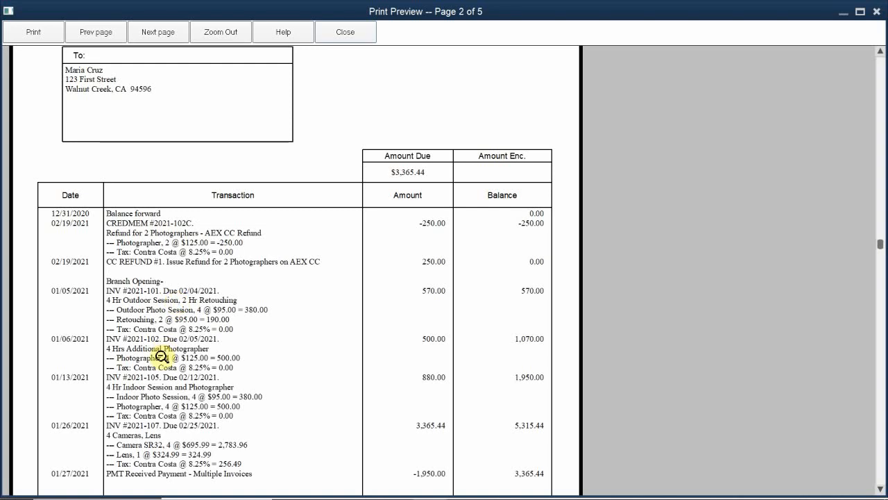
click(156, 401)
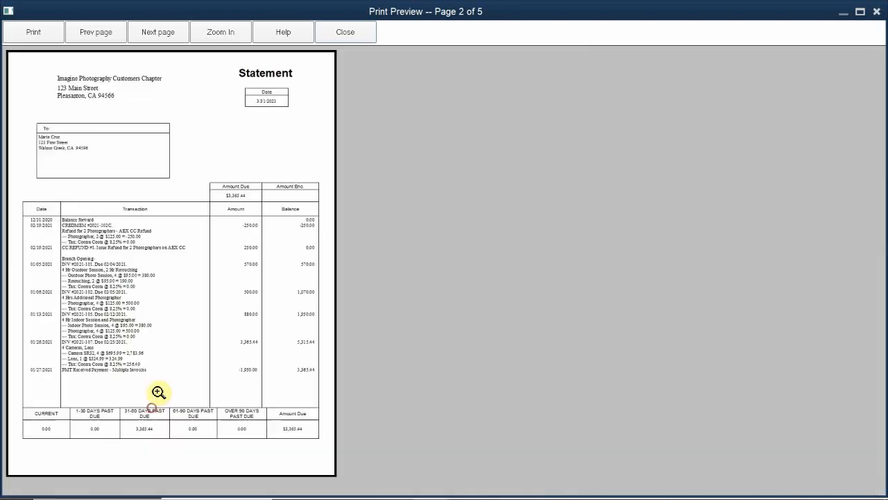
click(112, 445)
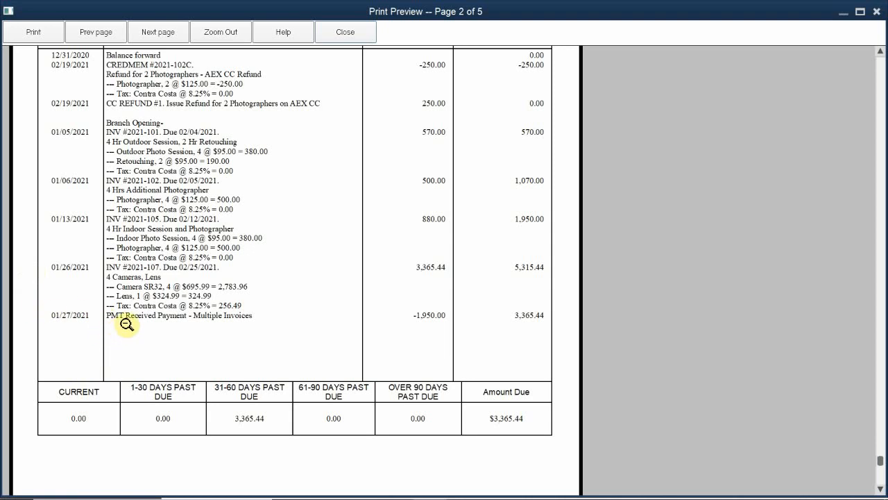
click(190, 195)
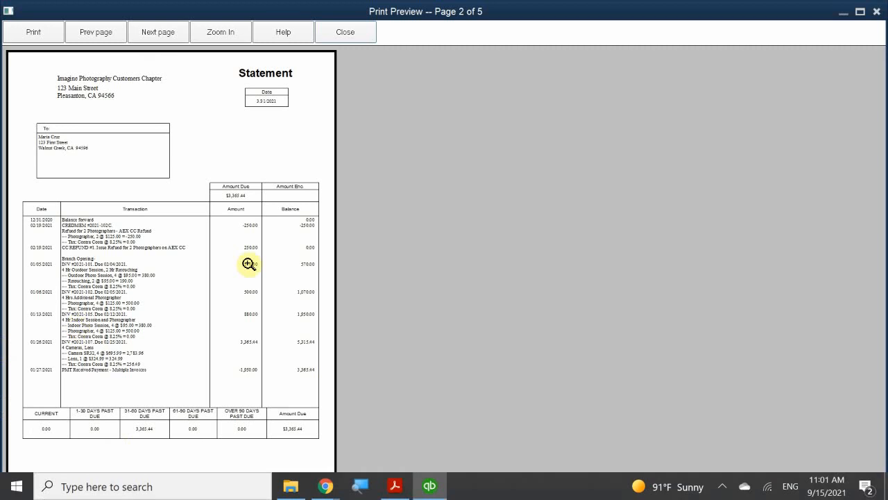
- Enlarge the second statement, page through the remaining ones to check for finance charges, and close the preview
click(115, 254)
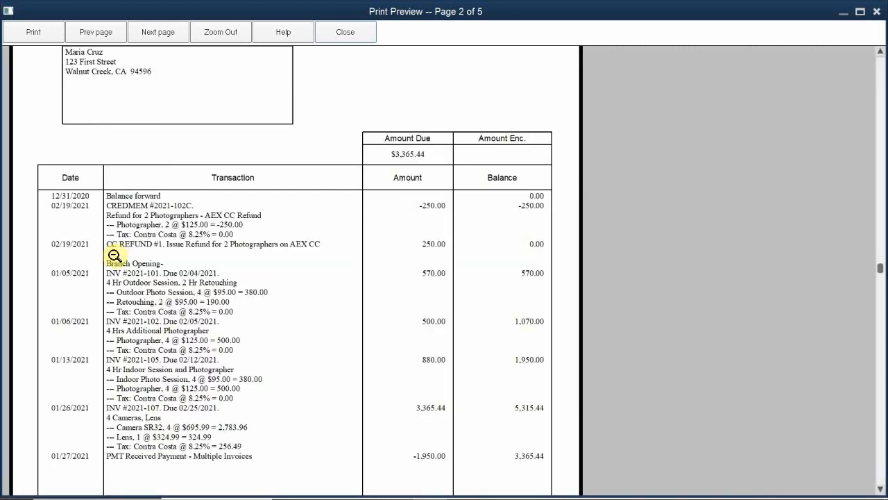
key(Page_Down)
key(Page_Down)
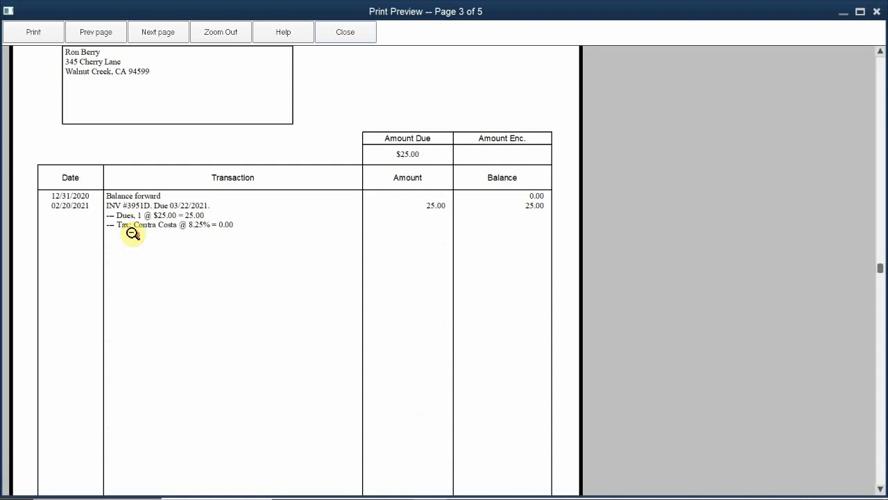
key(Page_Down)
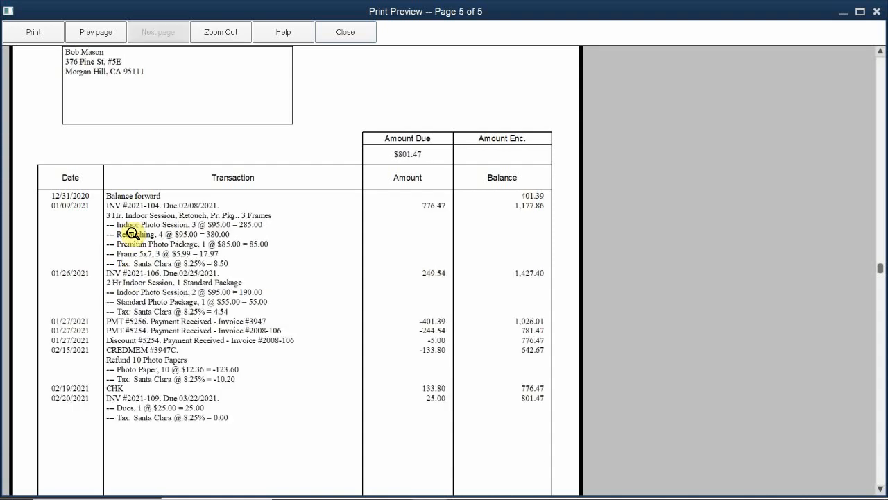
key(Page_Up)
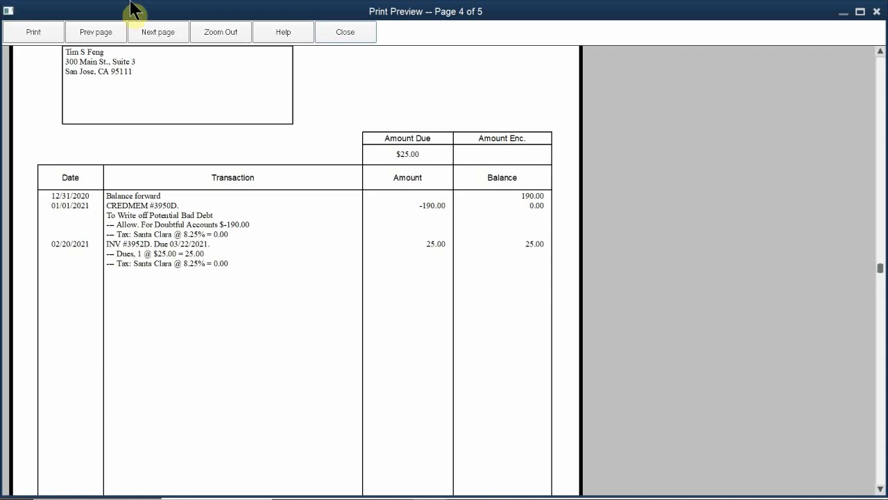
click(344, 32)
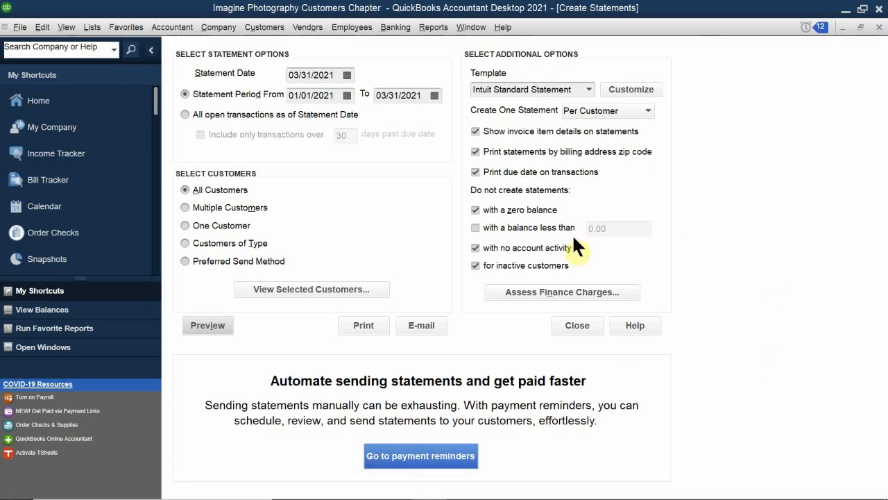
- Preview the statements again and read through the enlarged pages from the first to the last
click(208, 325)
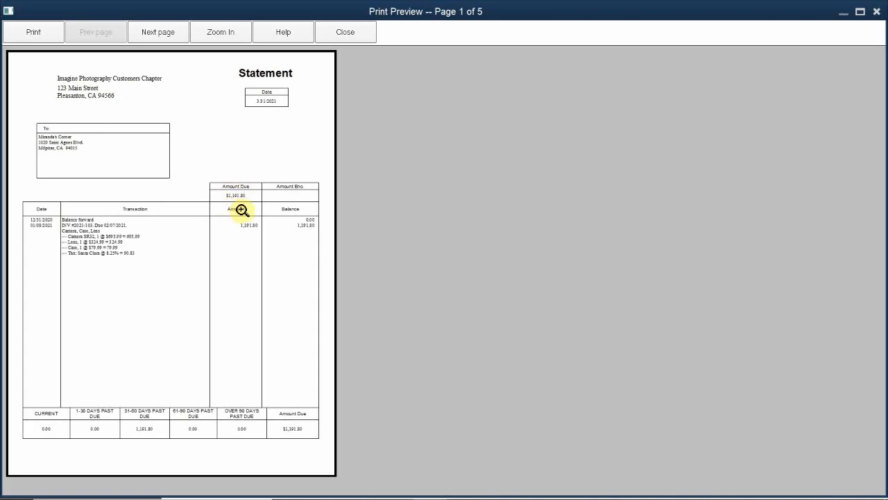
click(242, 209)
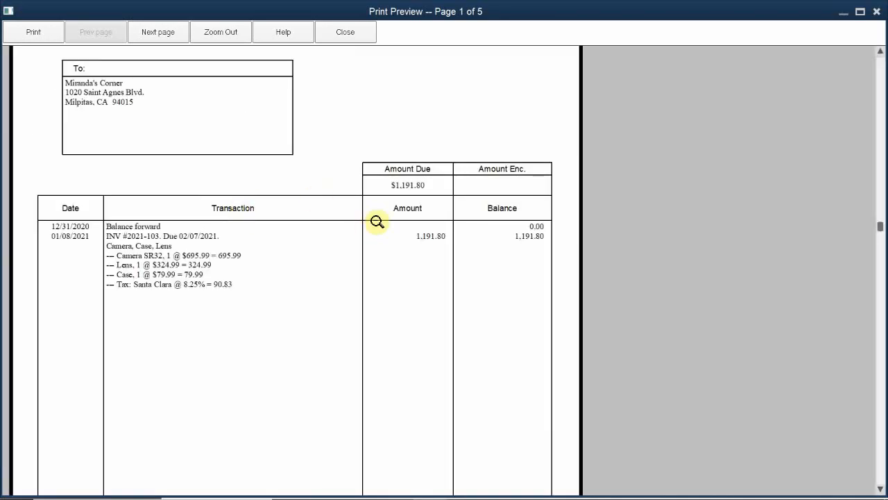
key(Page_Down)
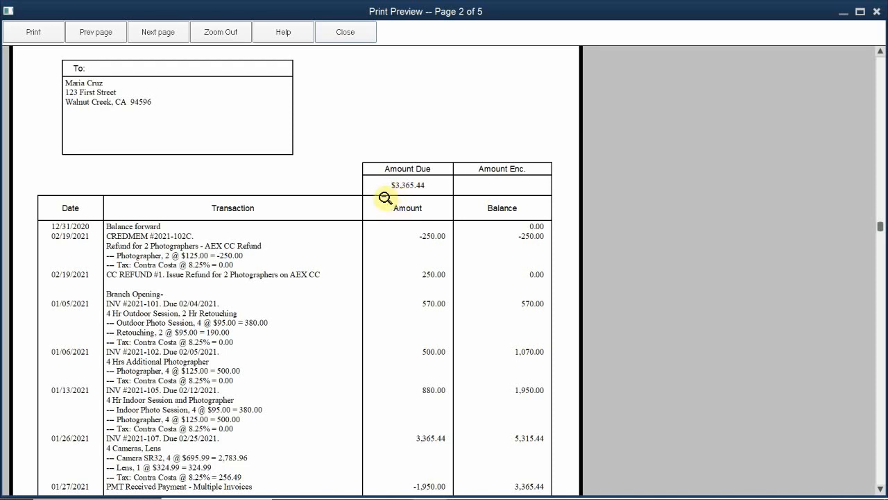
click(364, 286)
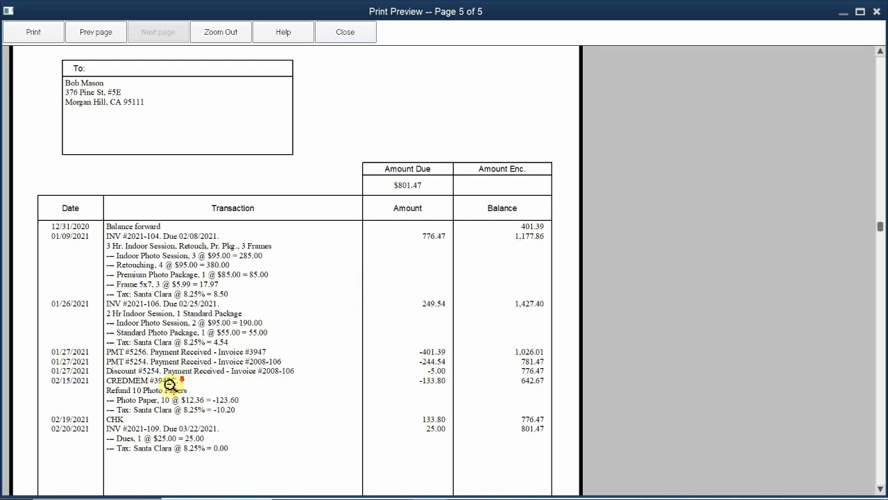
- Zoom out on the last customer statement, then close the print preview and the Create Statements window
click(227, 251)
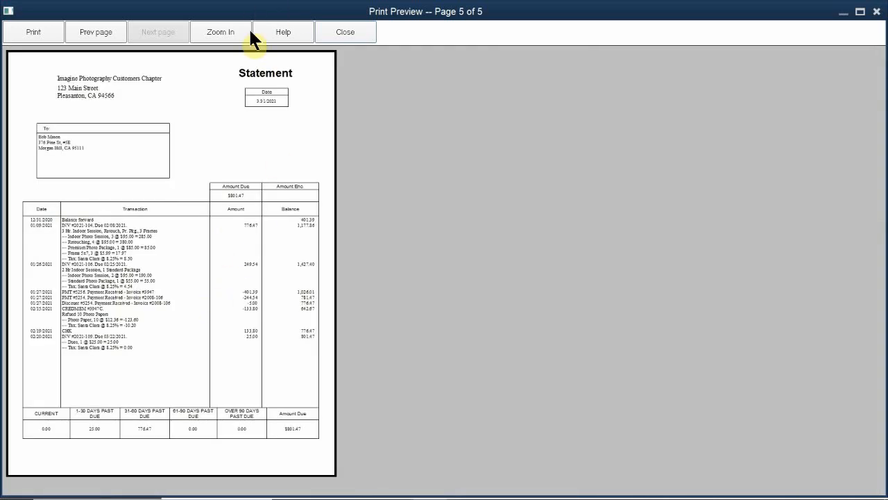
click(354, 32)
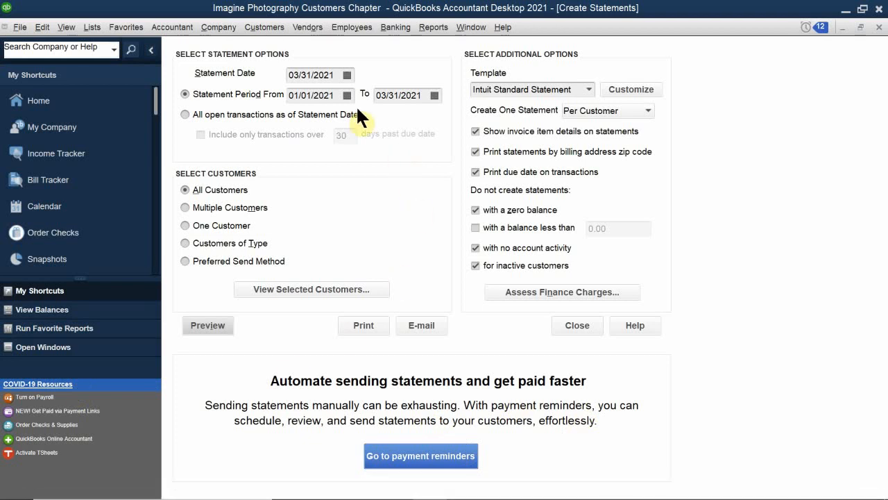
click(575, 326)
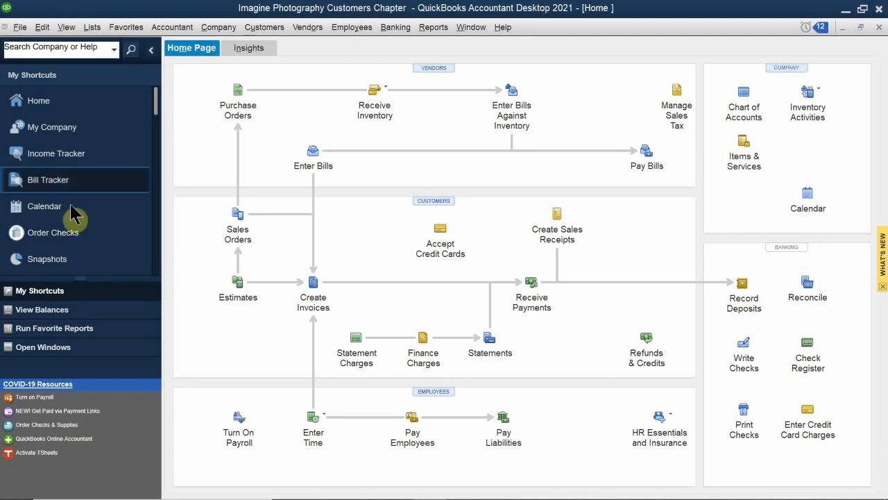
- Switch to the QB 2021 CH 3.pdf textbook in Acrobat Reader and page ahead past finance charges and customer groups to textbook page 102
mouse_move(478, 495)
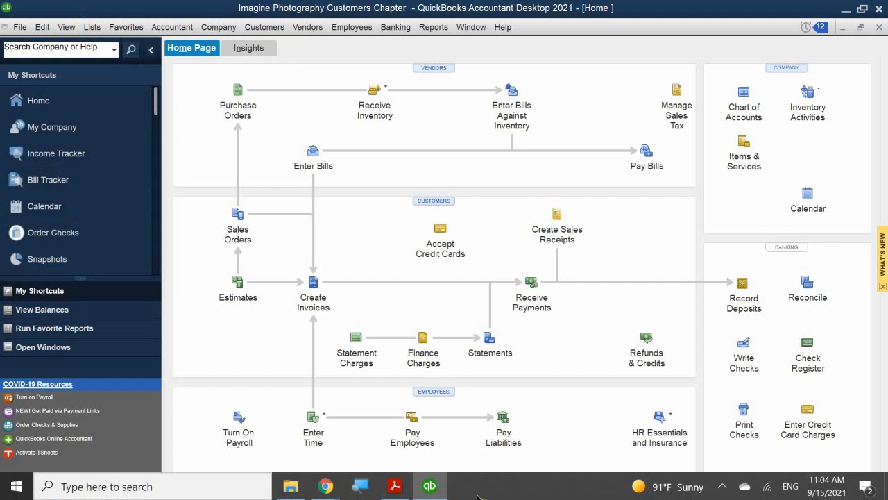
click(395, 486)
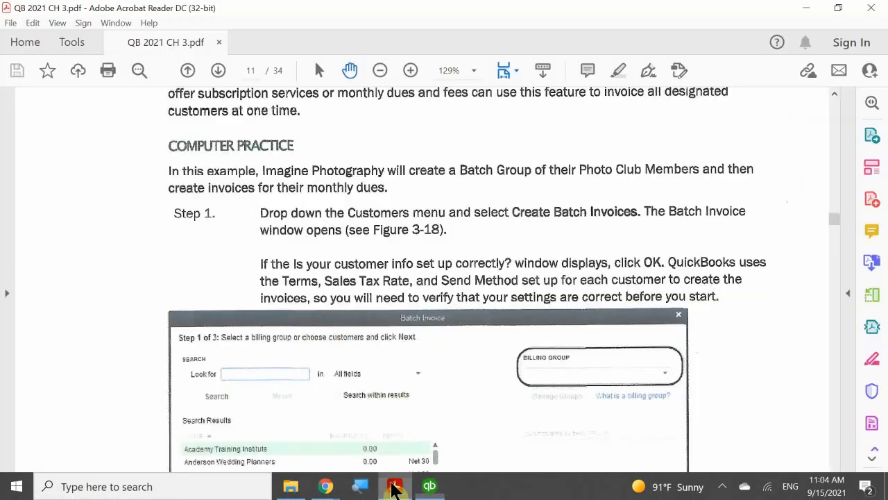
scroll(368, 338, down, 20)
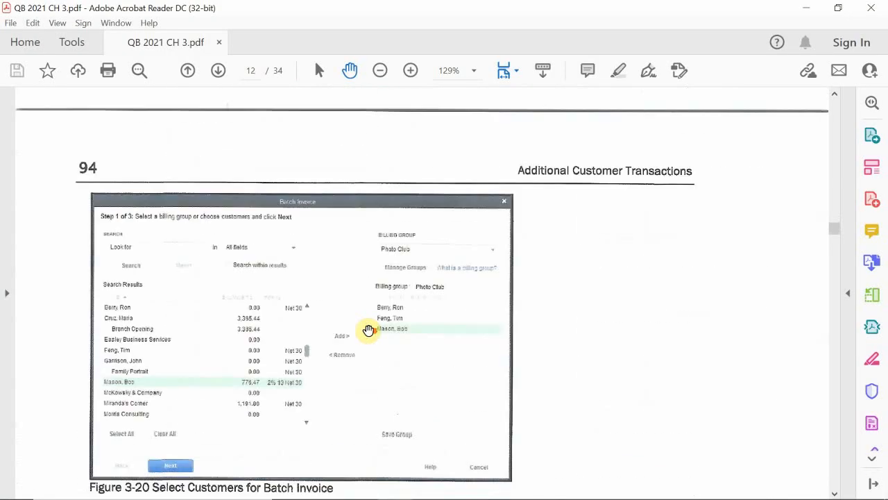
scroll(368, 330, down, 20)
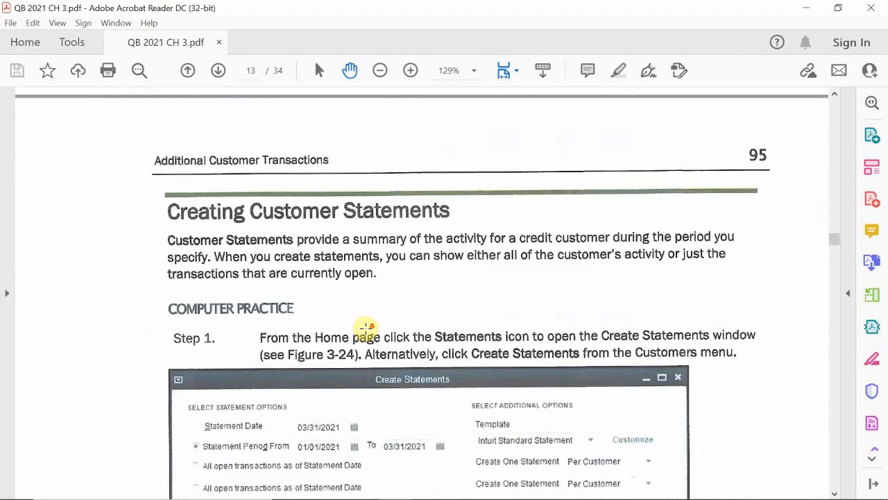
scroll(365, 328, up, 3)
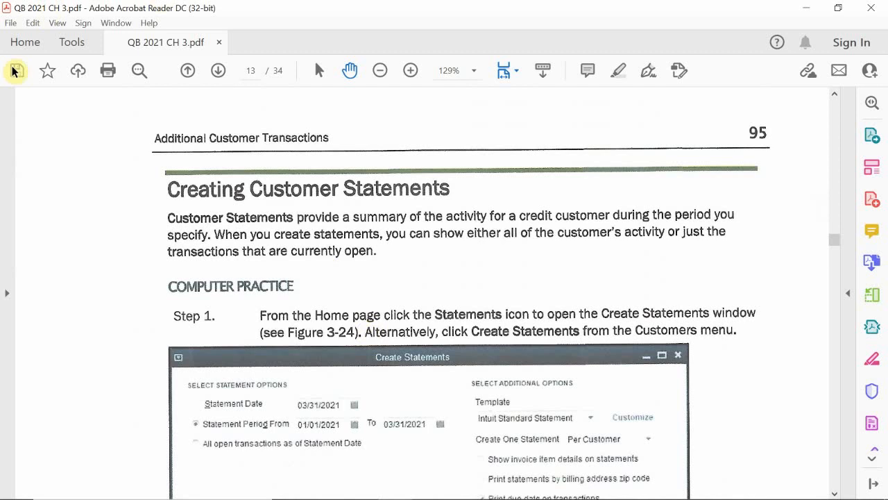
click(221, 72)
click(219, 71)
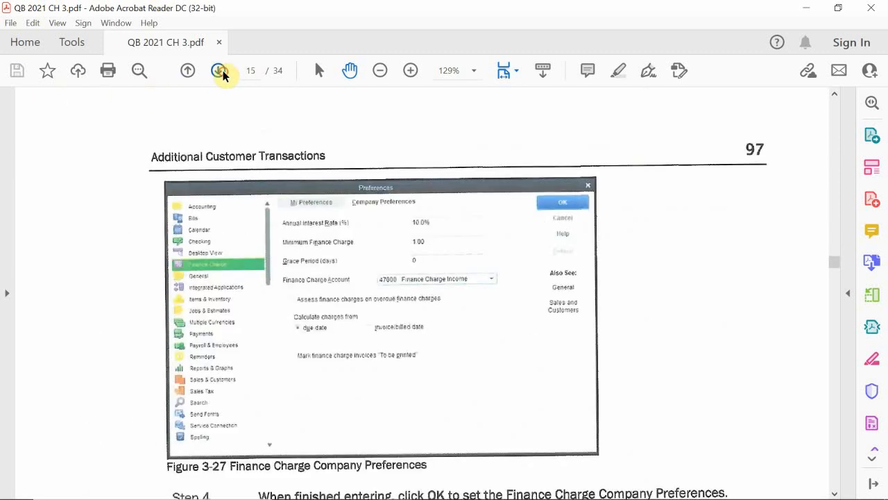
click(220, 71)
click(219, 71)
click(219, 72)
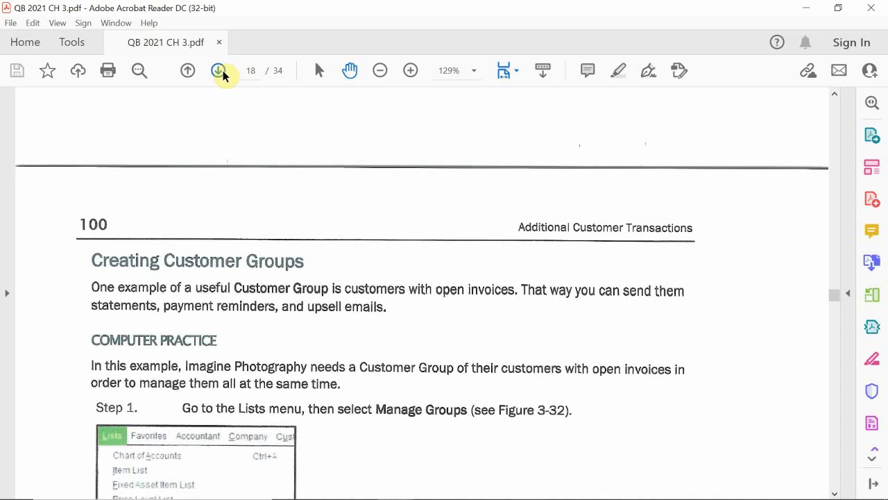
click(220, 71)
click(219, 71)
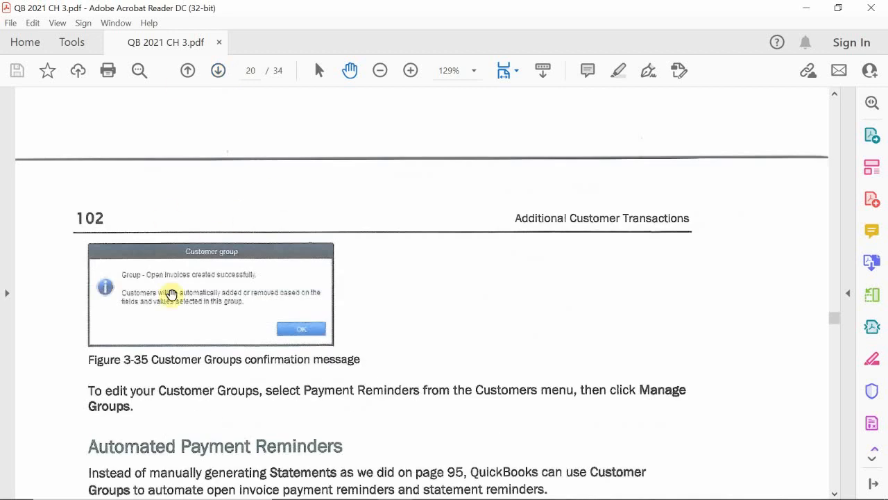
- Read through the Automated Payment Reminders practice steps, from scheduling the first reminder to saving the schedule
scroll(181, 292, down, 5)
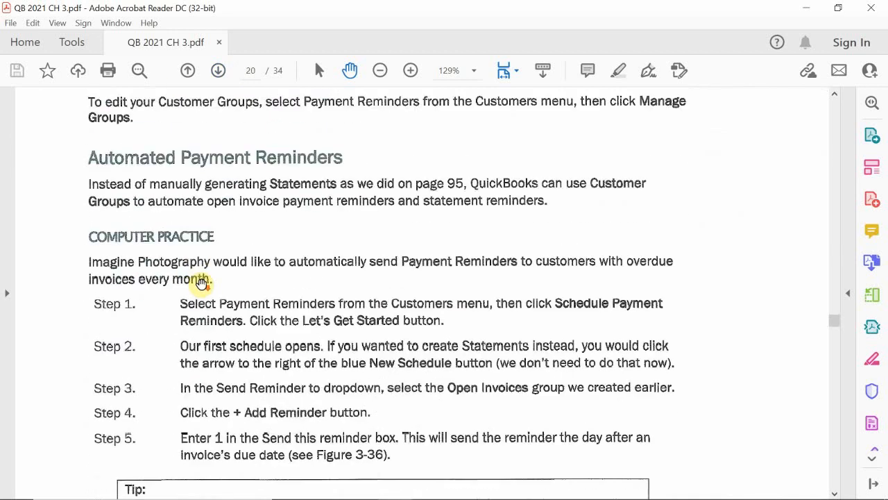
scroll(200, 280, up, 1)
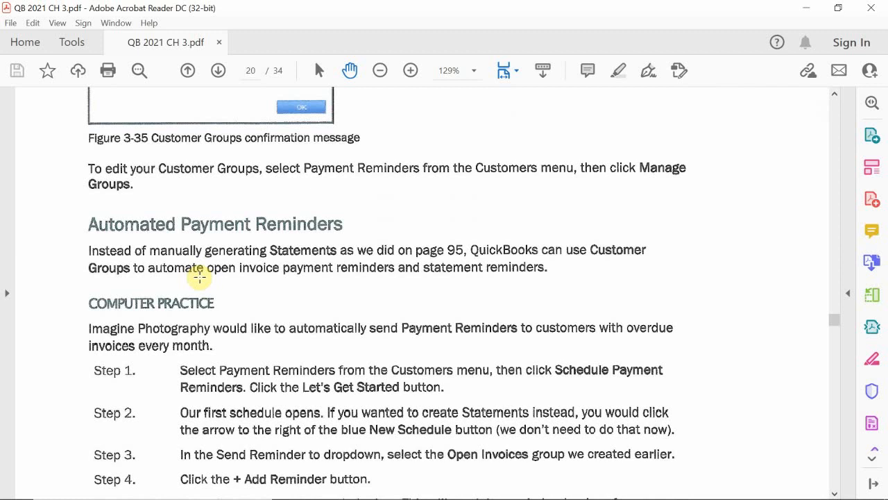
scroll(199, 277, down, 6)
scroll(200, 277, down, 13)
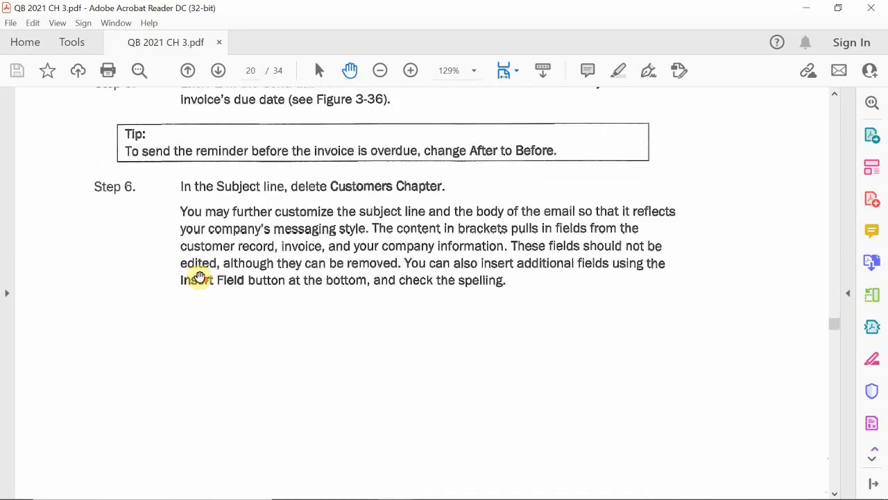
scroll(200, 277, down, 15)
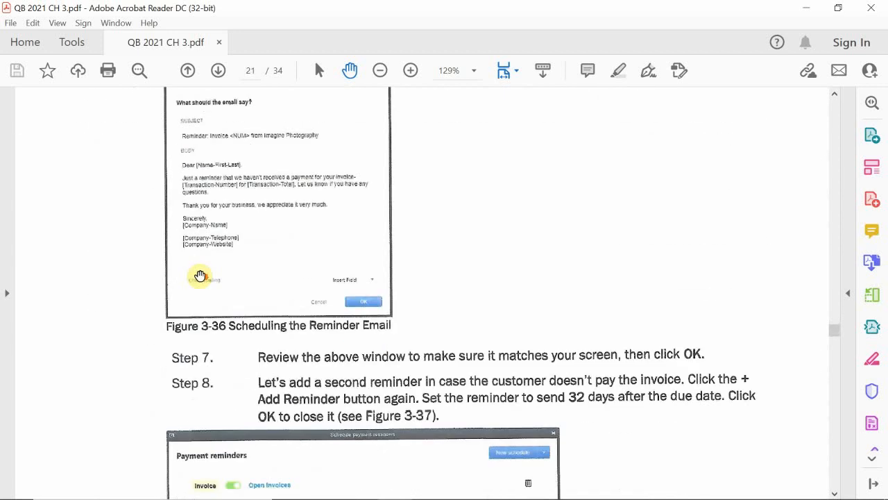
scroll(199, 276, down, 4)
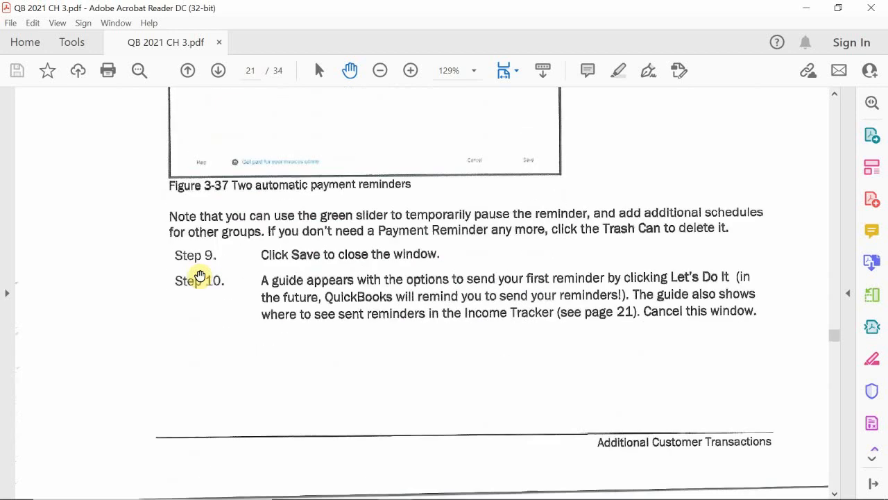
- Move on to textbook page 104 and read the Collecting Sales Tax introduction
scroll(200, 276, down, 9)
scroll(200, 275, down, 5)
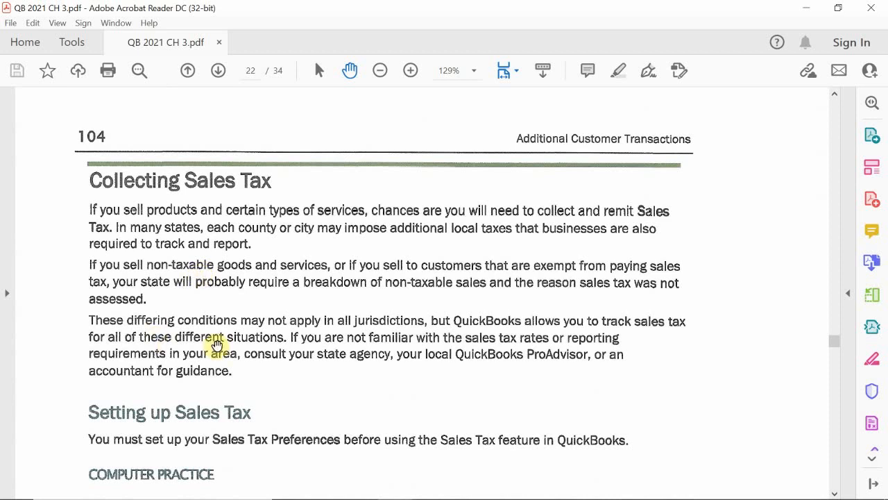
scroll(215, 342, down, 2)
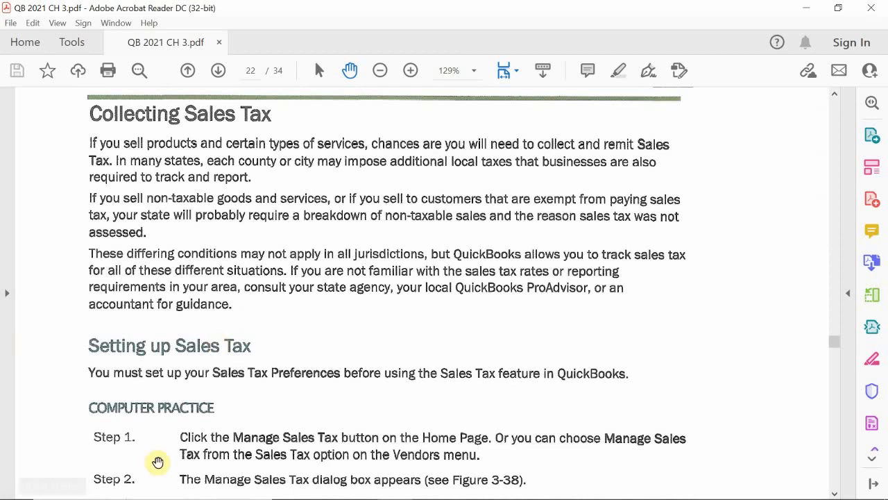
scroll(248, 353, up, 3)
scroll(248, 353, up, 4)
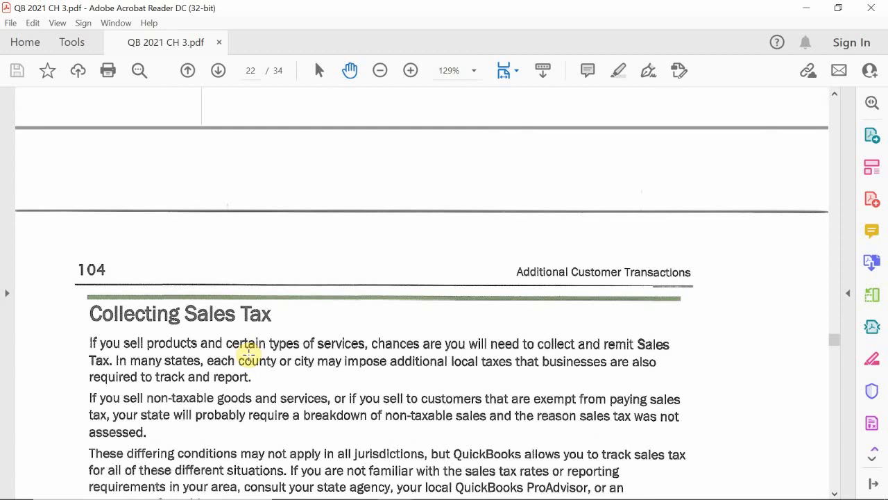
scroll(248, 353, down, 5)
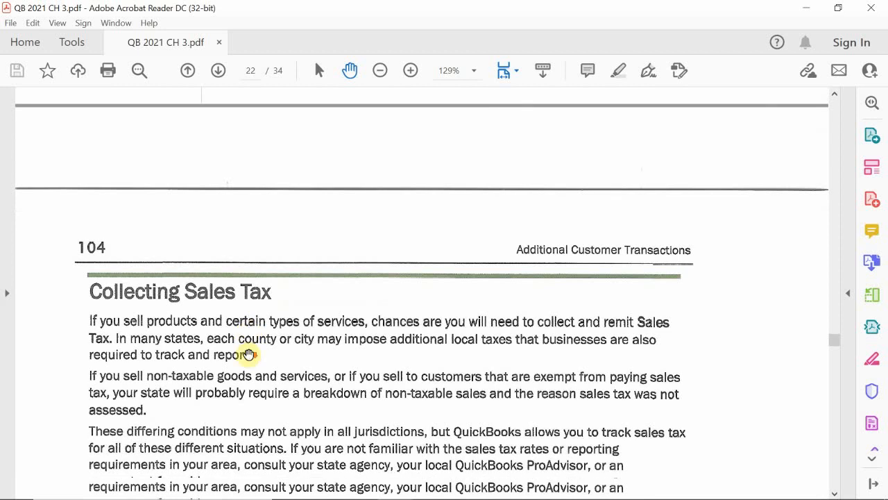
scroll(248, 353, down, 1)
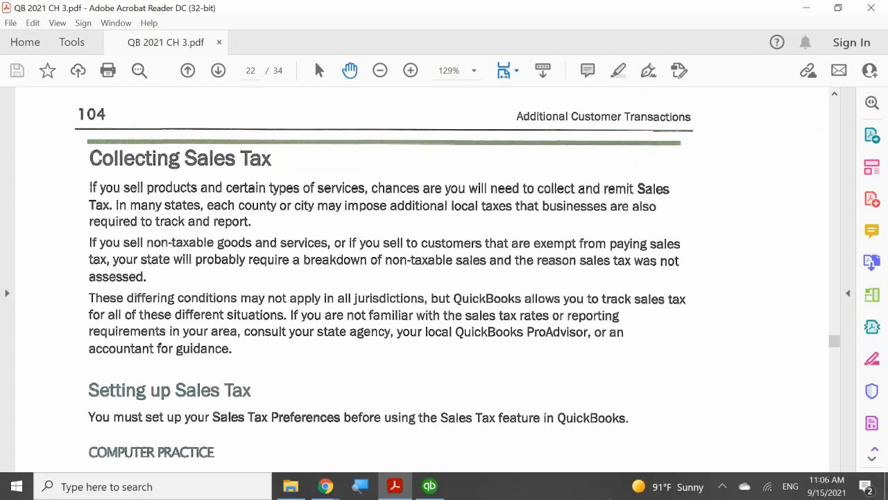
- Go back to textbook page 103 and examine the reminder email and the two automatic payment reminders in Figures 3-36 and 3-37
scroll(542, 432, up, 6)
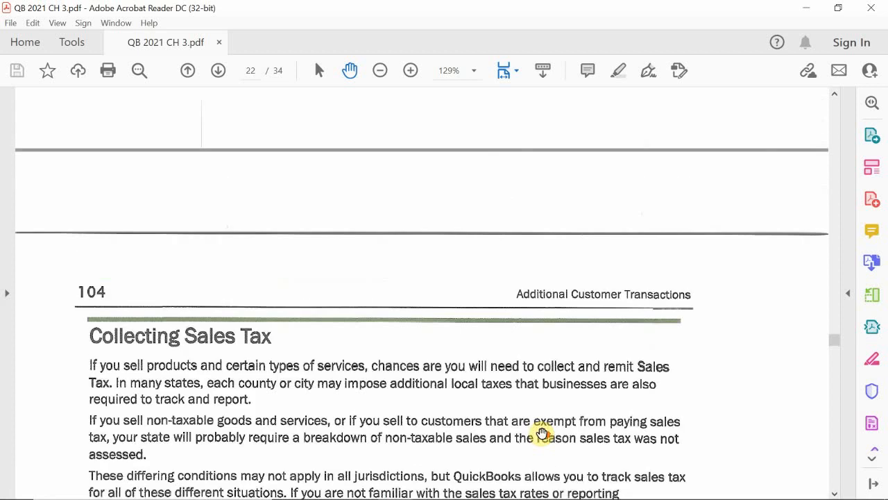
scroll(541, 432, up, 20)
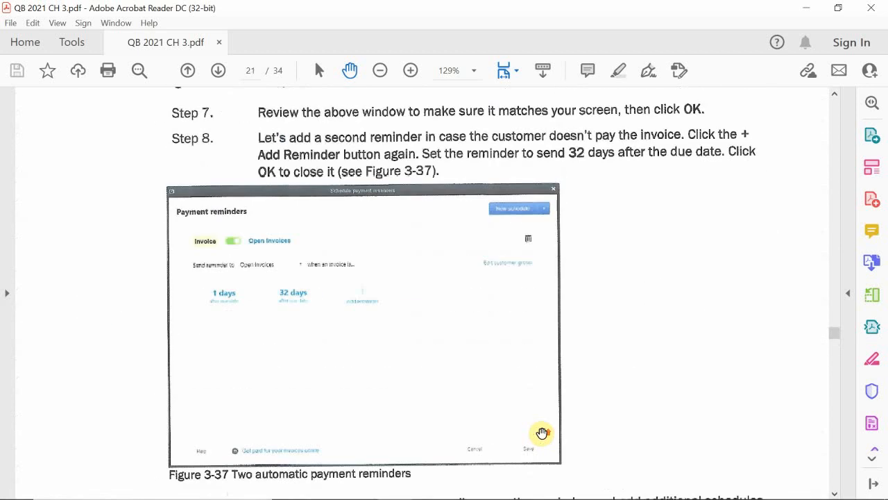
scroll(543, 432, up, 14)
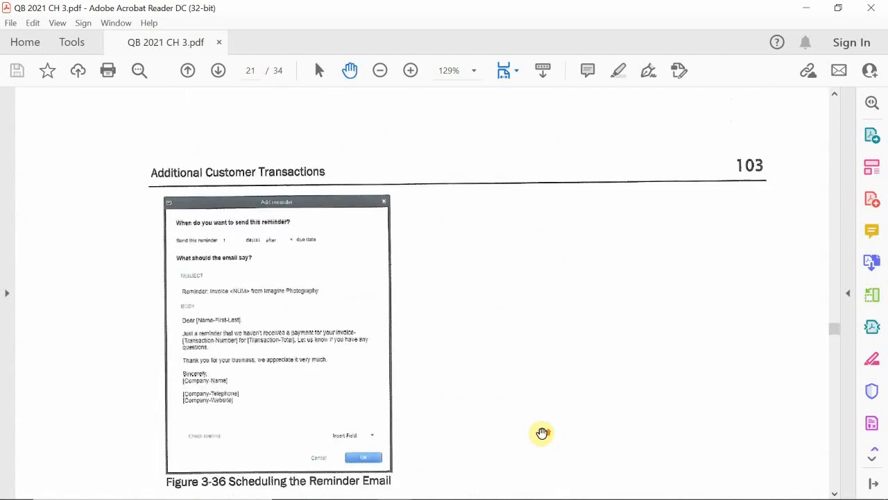
scroll(541, 433, up, 13)
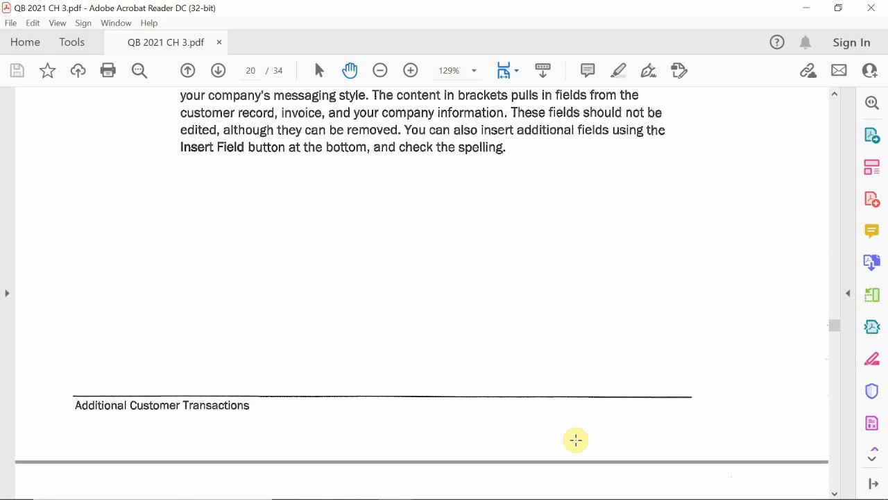
scroll(576, 439, down, 20)
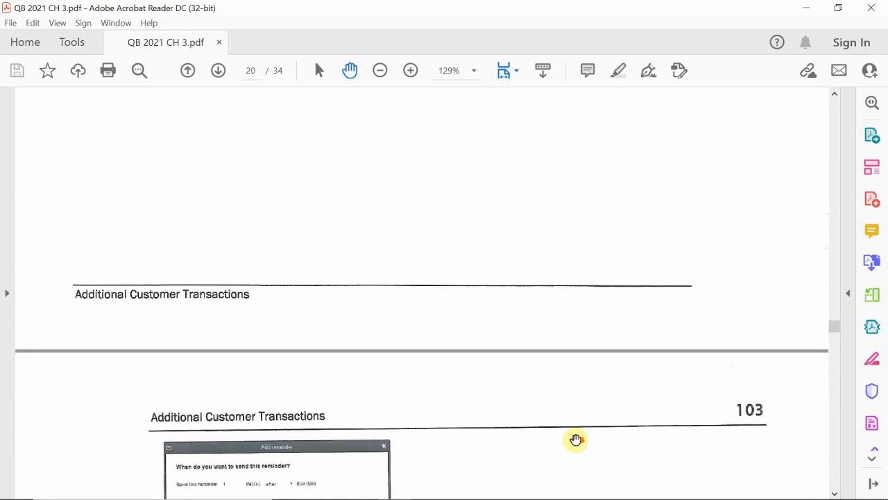
scroll(576, 440, down, 12)
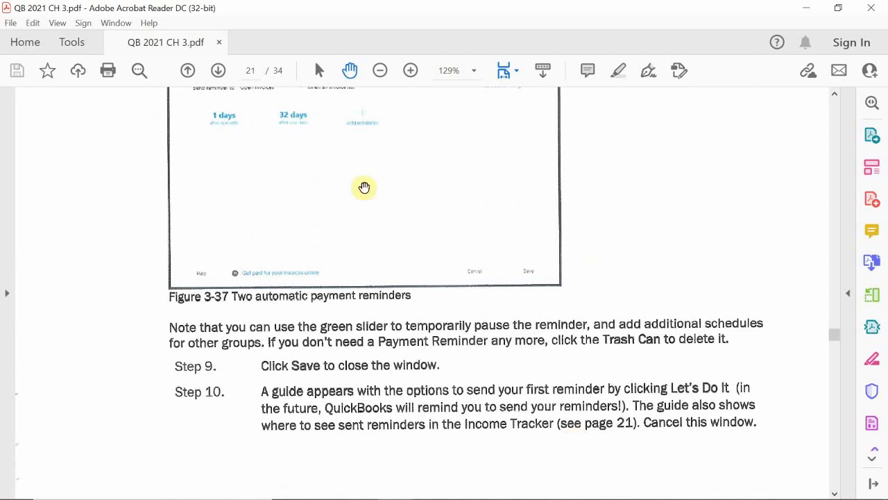
scroll(91, 206, up, 5)
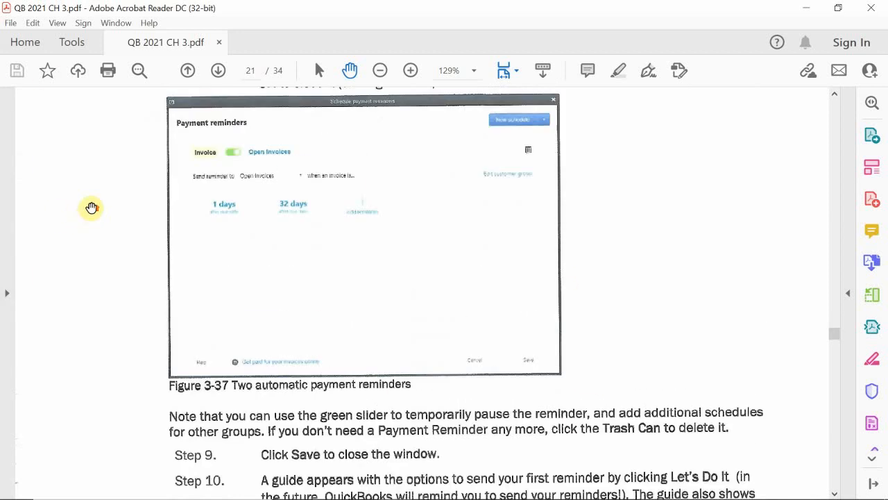
scroll(91, 206, down, 15)
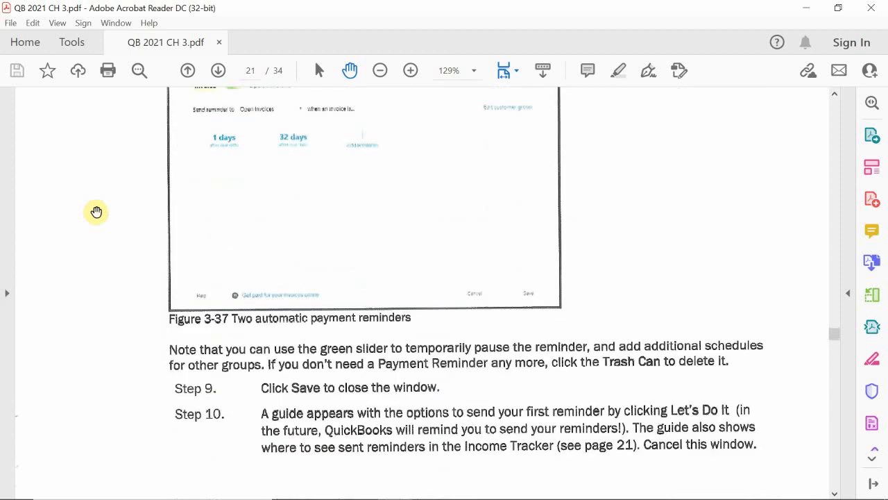
- Return to textbook page 104 and read the first Setting up Sales Tax practice steps
scroll(160, 240, down, 6)
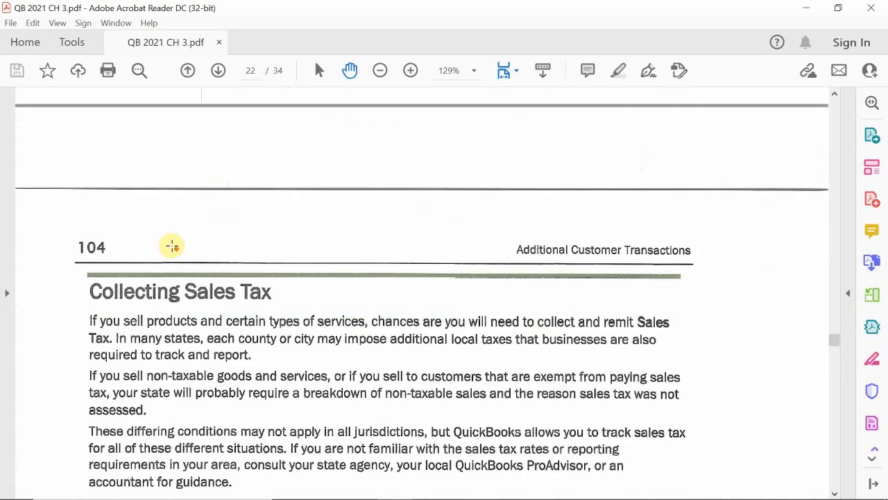
scroll(173, 246, down, 3)
scroll(175, 247, down, 2)
scroll(174, 251, down, 1)
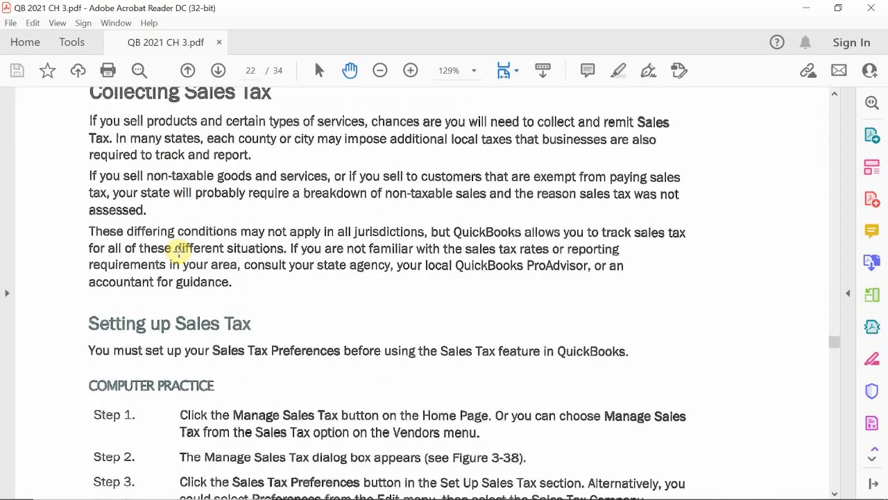
scroll(175, 252, up, 1)
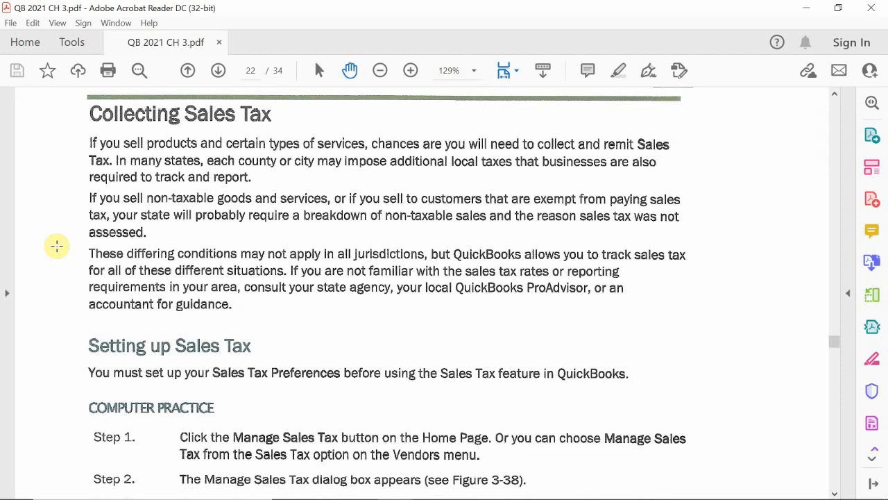
- Switch back to QuickBooks and open the Manage Sales Tax window
mouse_move(452, 497)
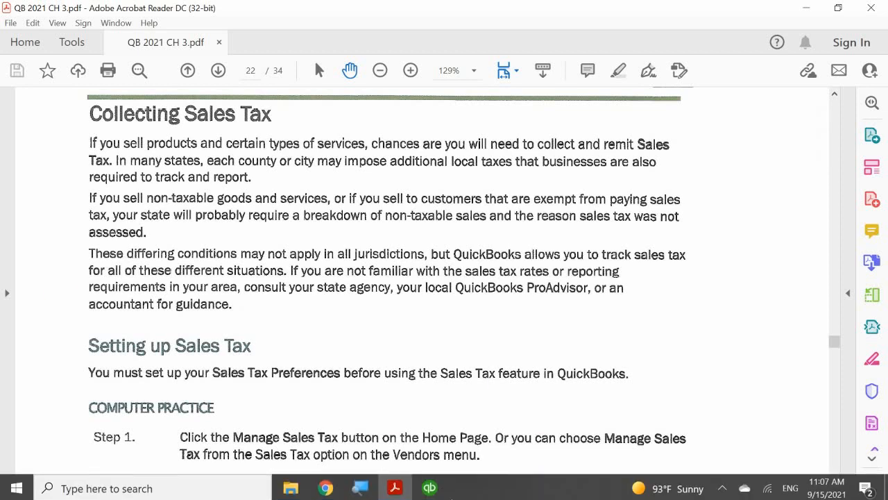
click(430, 488)
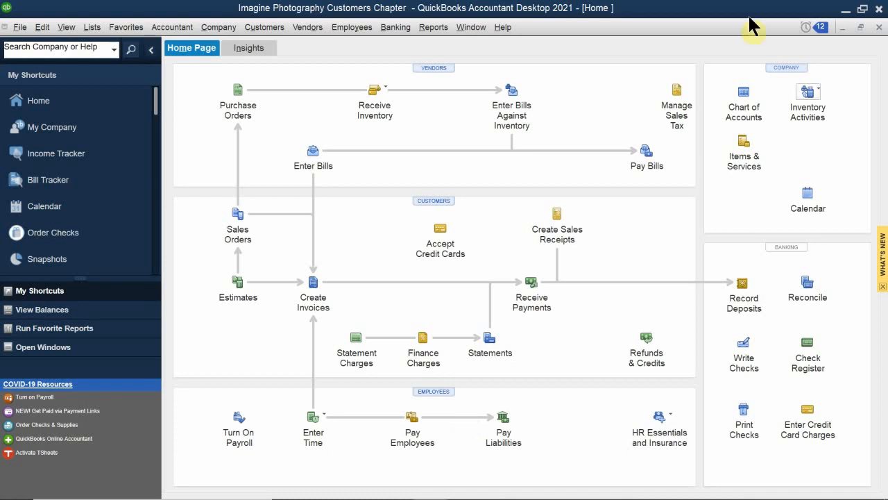
click(672, 112)
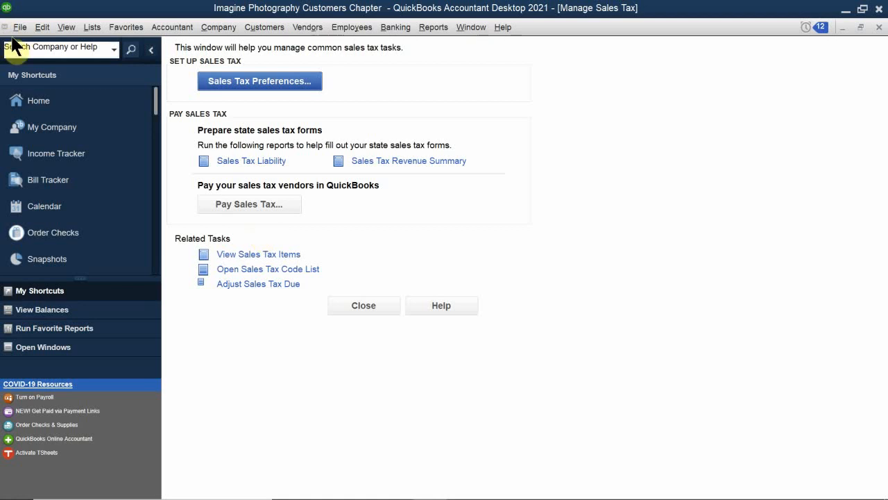
- Review the Sales Tax Code List, then close it and the Manage Sales Tax window
click(93, 31)
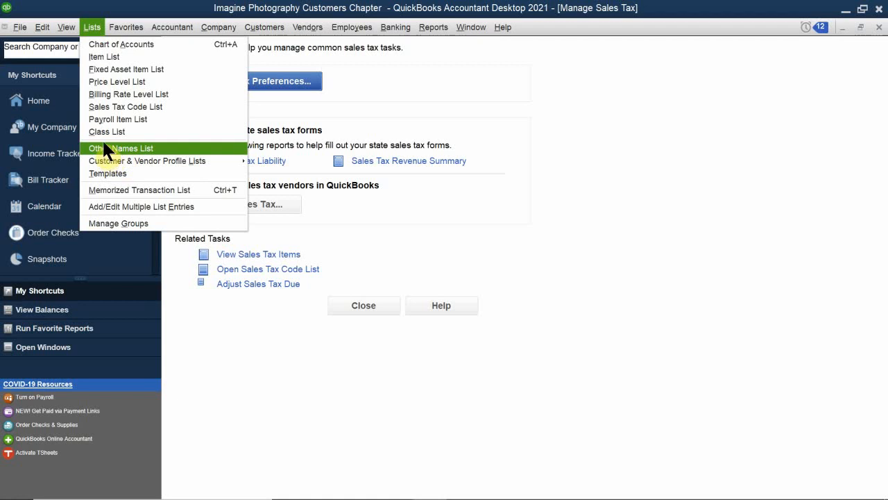
click(105, 107)
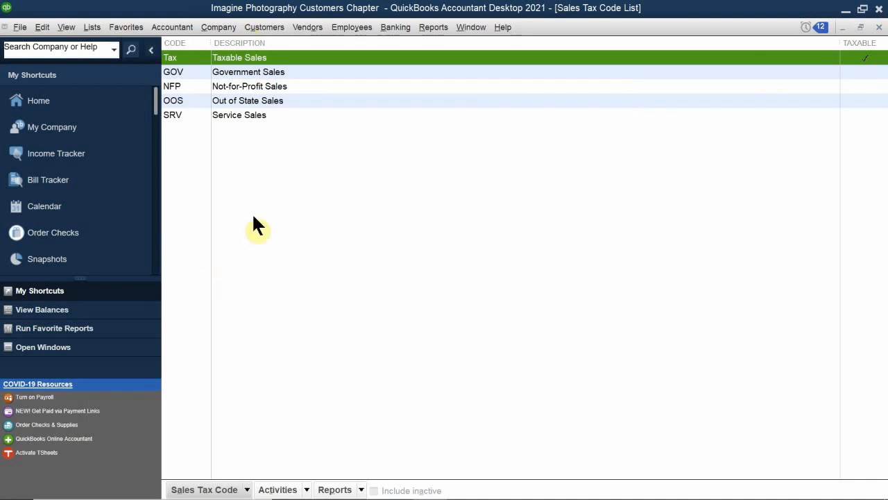
click(878, 26)
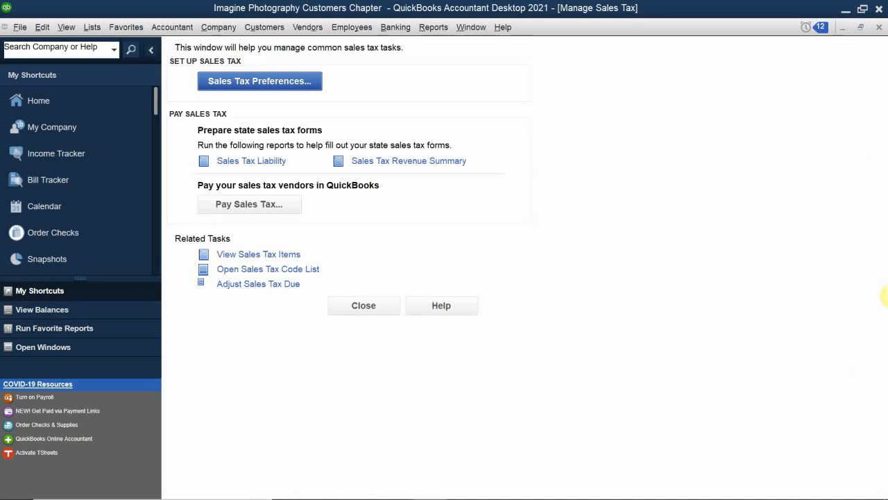
click(879, 27)
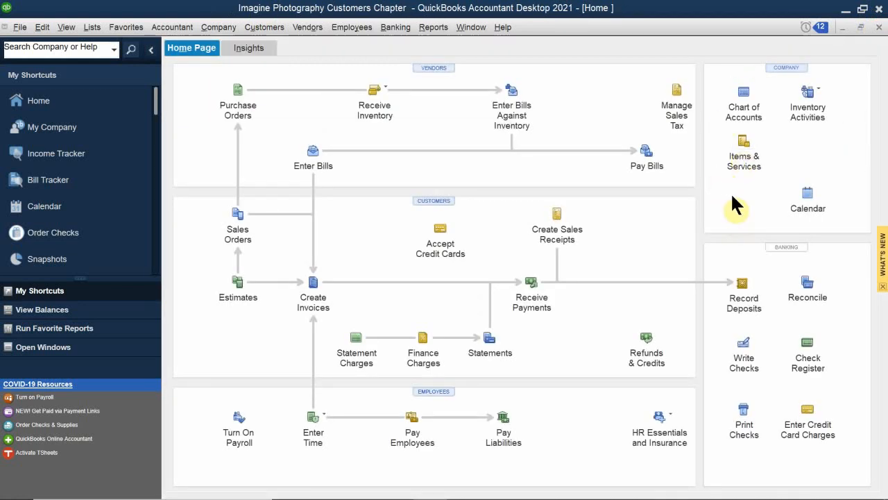
- Open the Item List from the Home page and start a new item of type Sales Tax Item
click(739, 154)
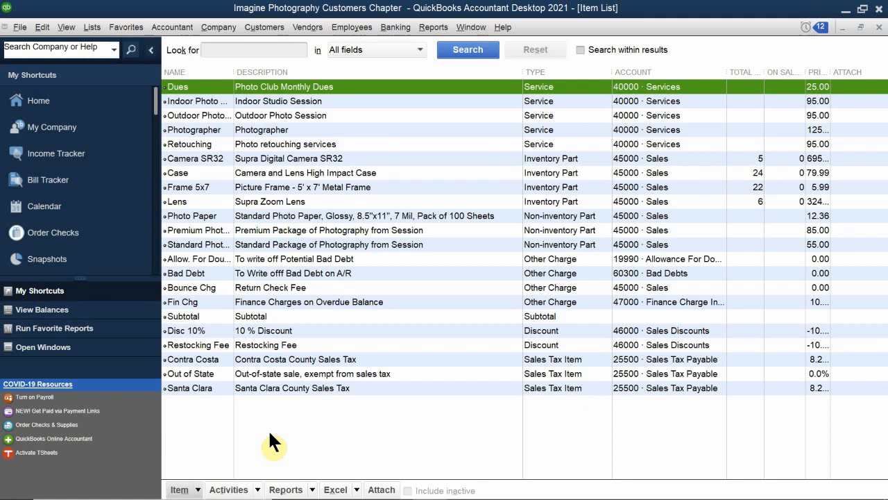
click(213, 492)
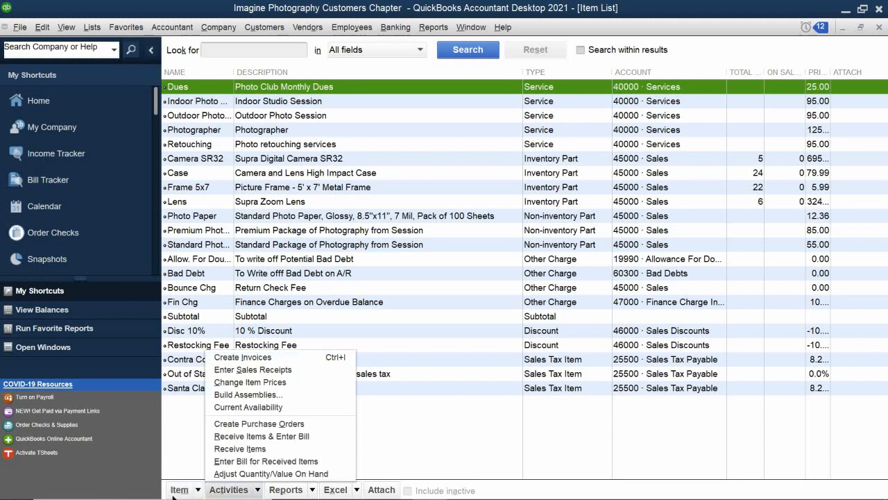
click(179, 490)
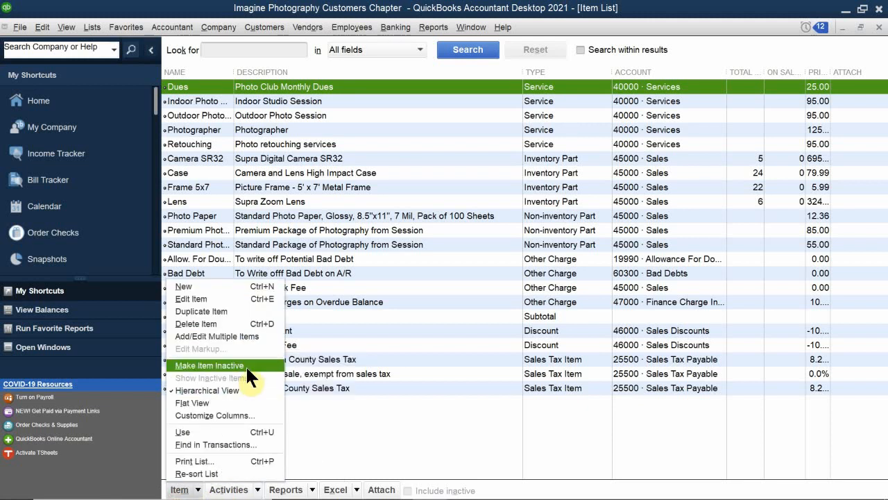
click(268, 285)
mouse_move(324, 494)
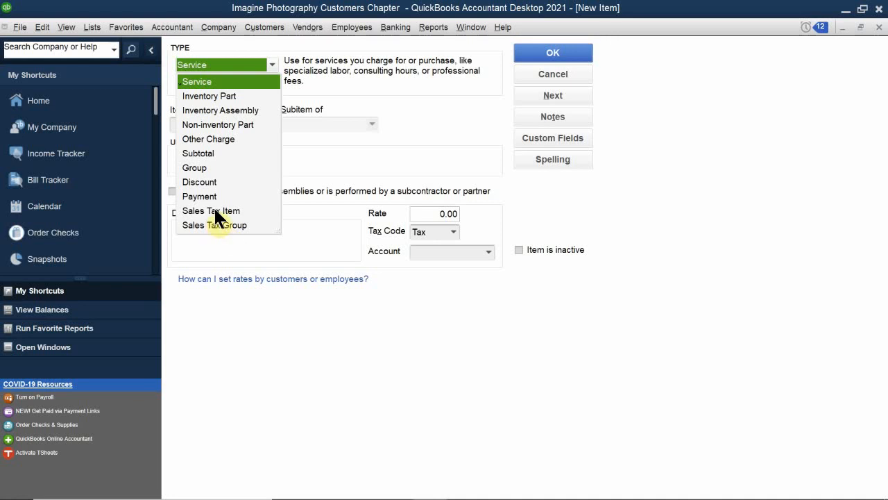
click(215, 210)
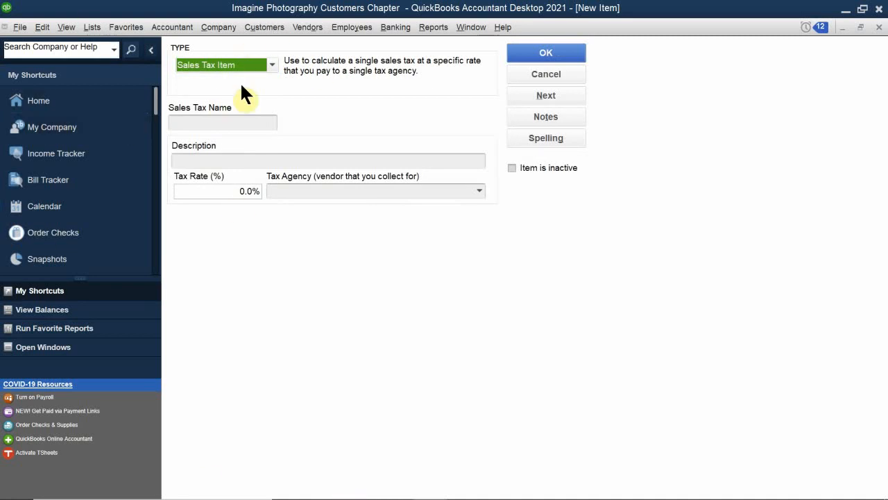
- Name the new sales tax item "Nevada State Tax"
click(218, 123)
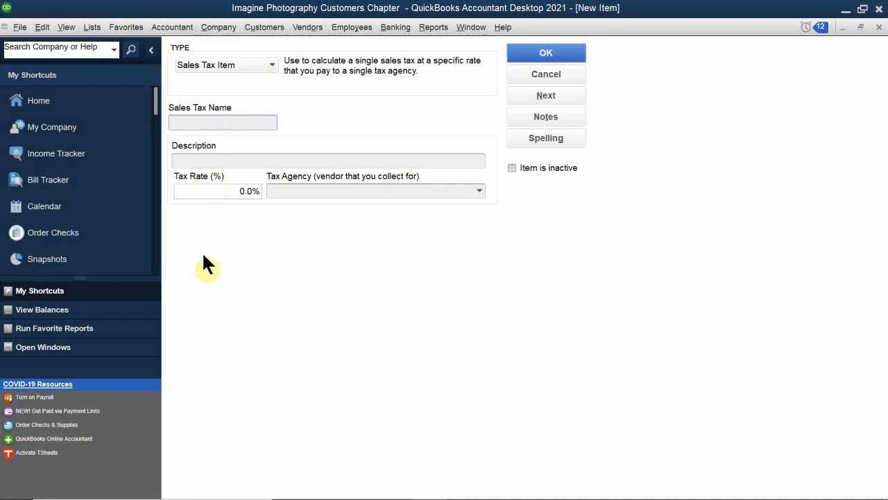
text(B)
key(BackSpace)
text(Neva)
key(BackSpace)
key(BackSpace)
text(vas)
key(BackSpace)
text(da Sate)
key(BackSpace)
key(BackSpace)
key(BackSpace)
text(tate Tax)
- Describe the Nevada tax item as "Sales Tax in NV" and set its tax rate to 4.6%
click(205, 160)
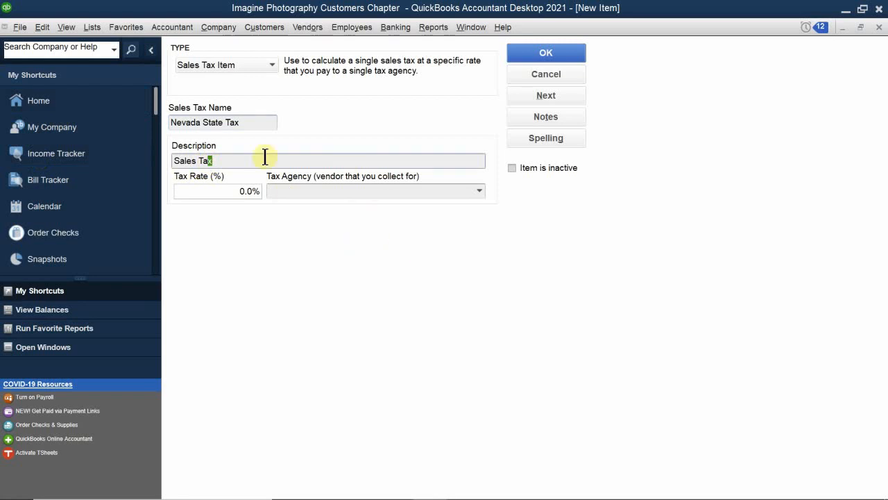
click(236, 159)
text(in NV)
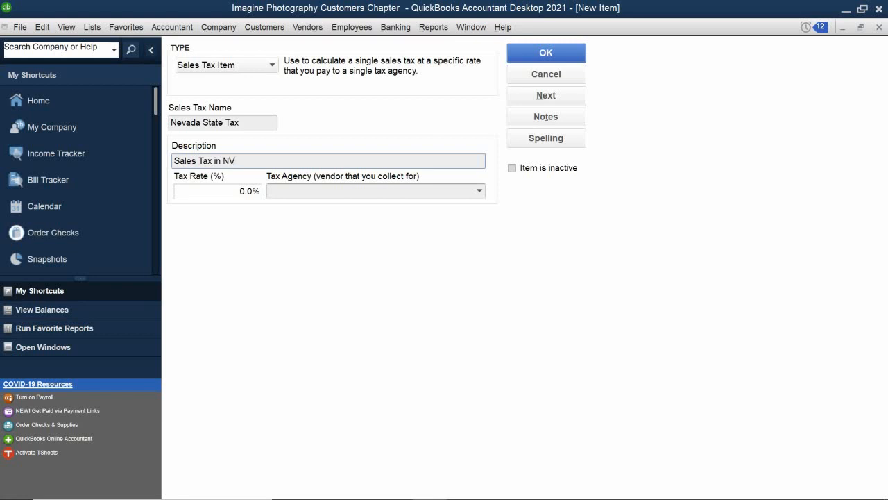
click(218, 193)
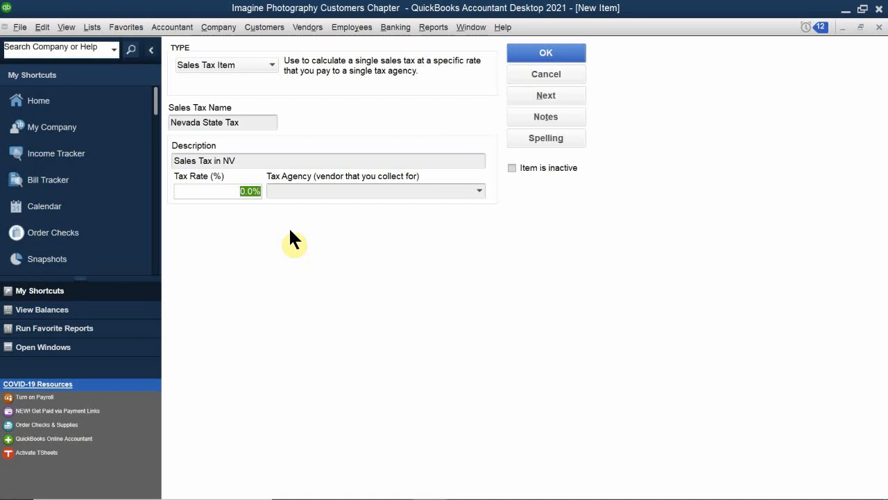
text(4.6)
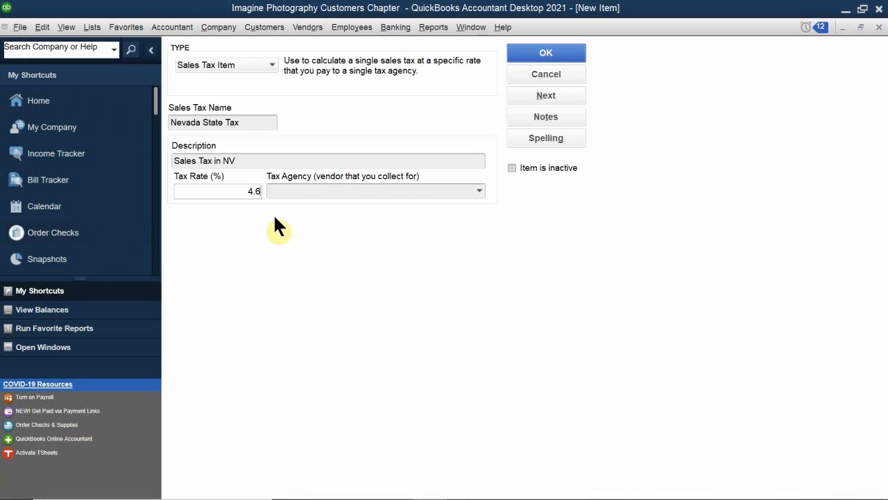
- Enter "Department of Taxation" as the tax agency for the Nevada tax item
click(296, 188)
click(480, 192)
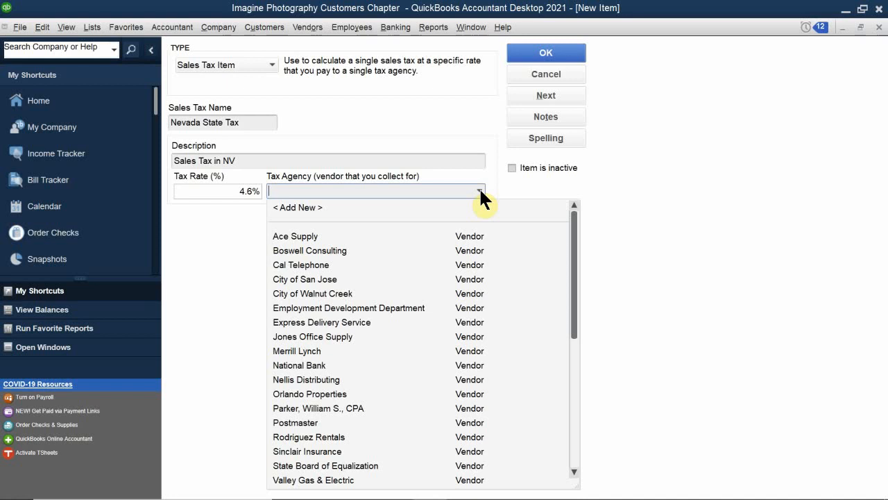
text(Deoar)
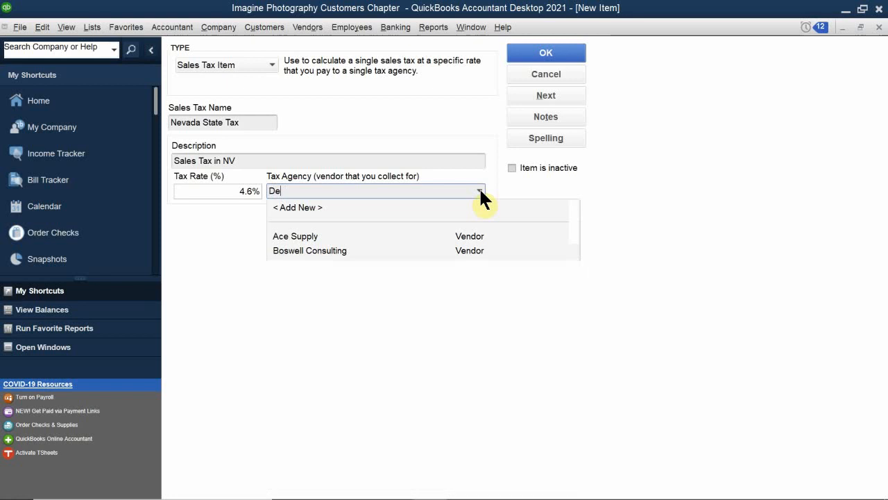
key(BackSpace)
key(BackSpace)
key(BackSpace)
text(part io)
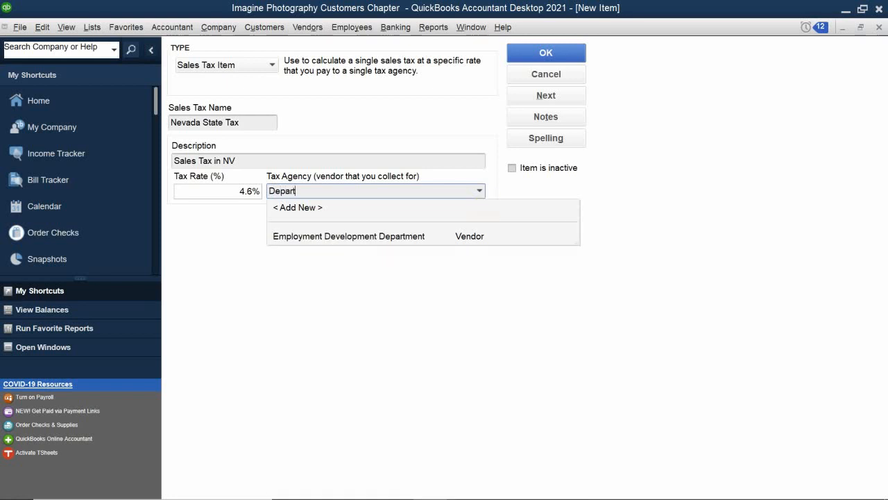
key(BackSpace)
key(BackSpace)
key(BackSpace)
text(men)
key(BackSpace)
key(BackSpace)
key(BackSpace)
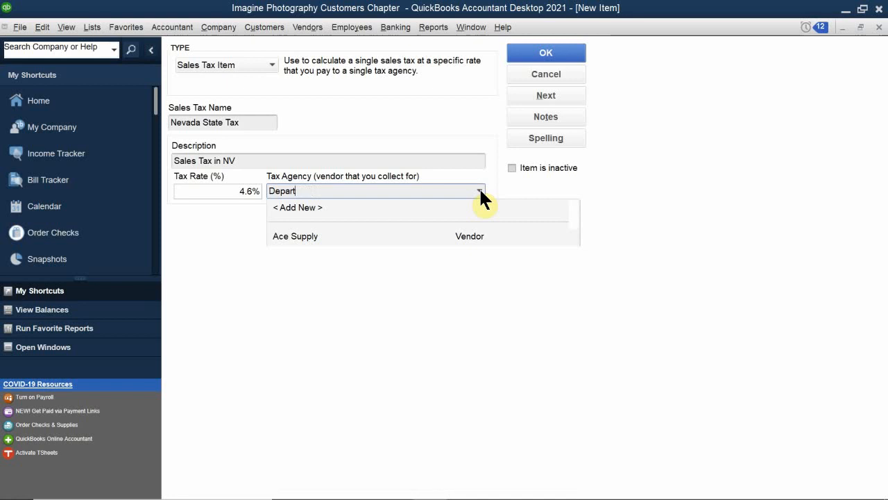
text(ment)
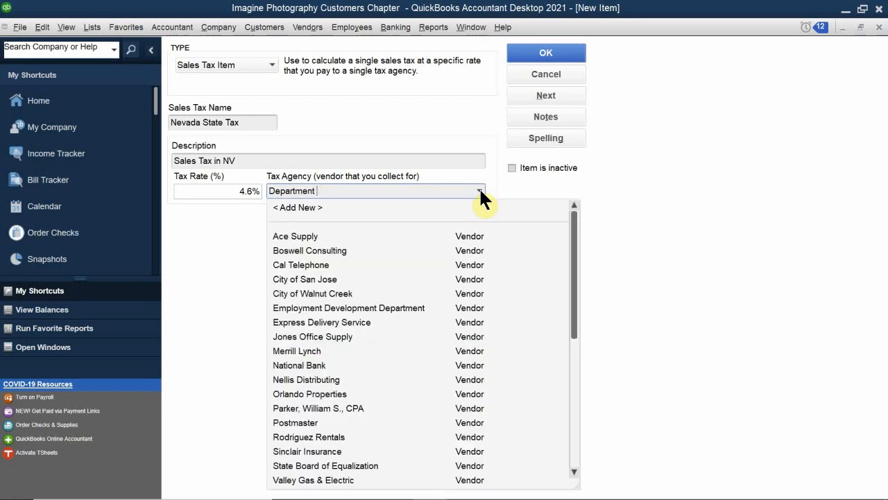
text( of Taxation)
- Quick-add Department of Taxation to the vendor list and save the Nevada State Tax item
key(Tab)
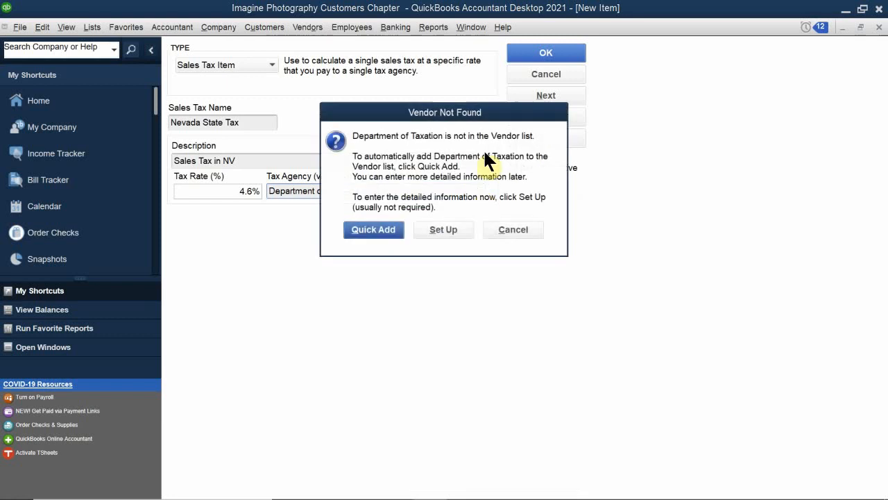
click(365, 232)
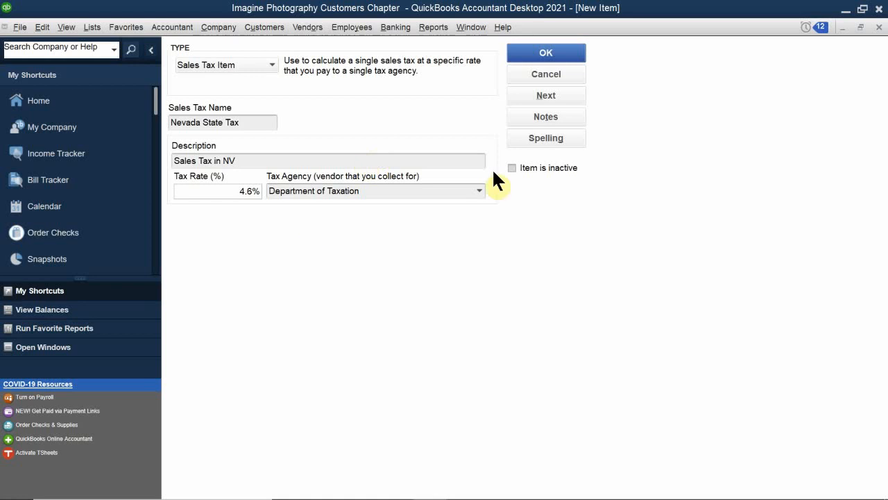
click(522, 54)
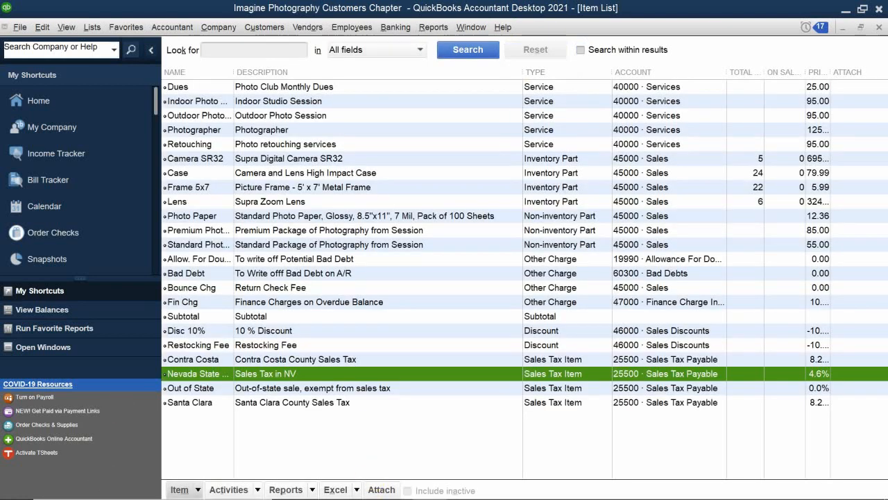
- Create another item of type Sales Tax Item and name it "Clark County Tax"
click(196, 489)
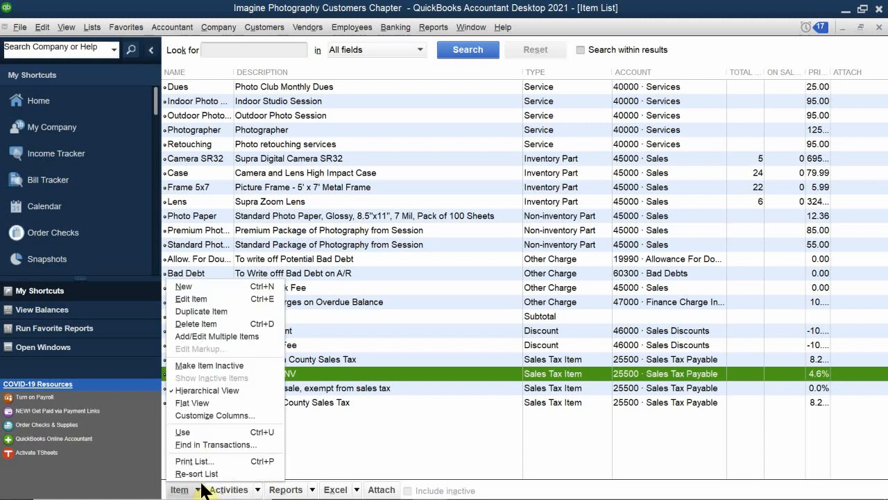
click(203, 284)
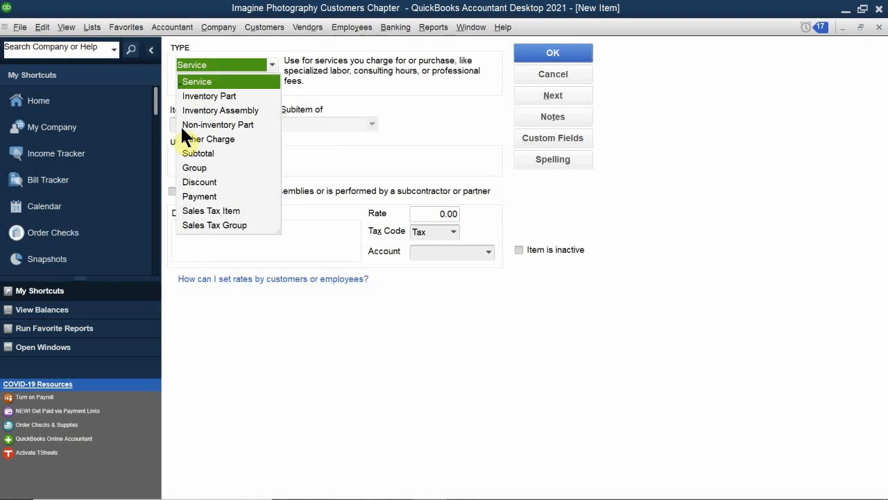
click(222, 210)
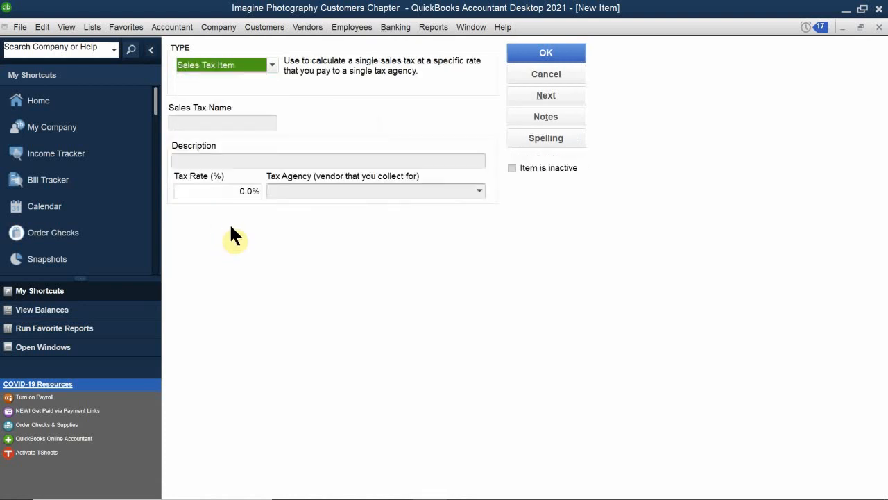
click(205, 121)
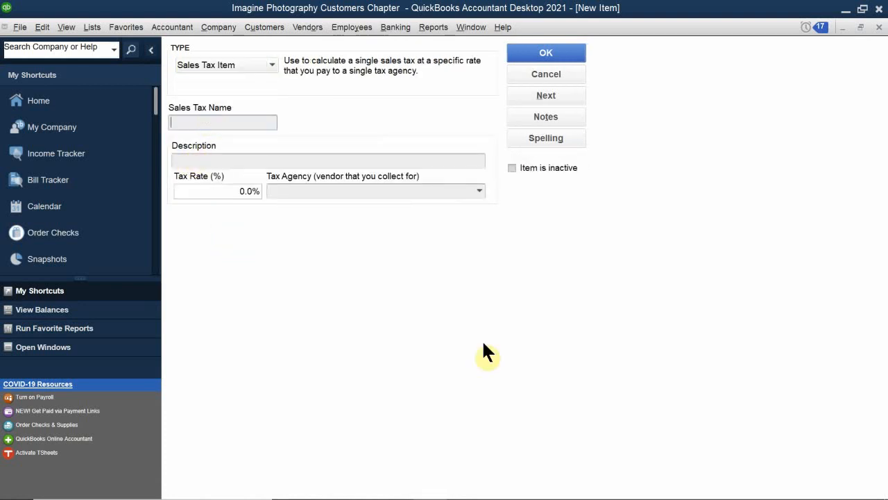
text(Clark Coun)
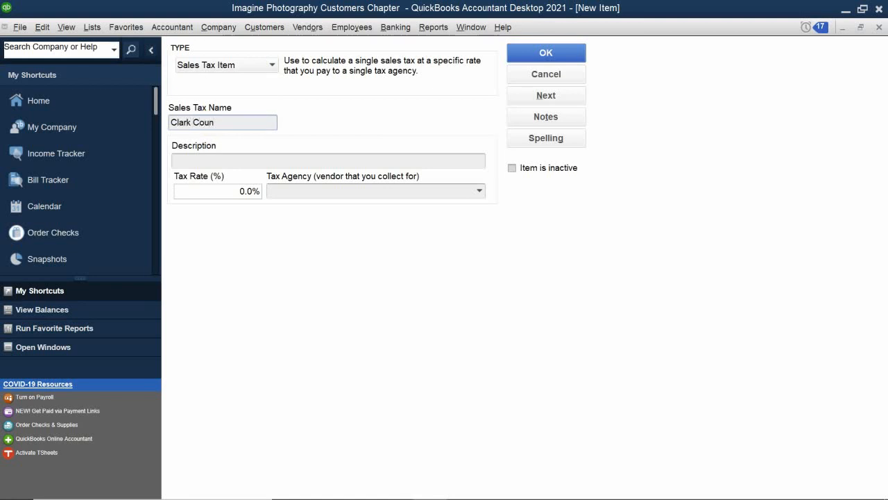
text(ty Tax)
- Describe the Clark County item as "Sales Tax County" and set its tax rate to 3.775%
click(192, 162)
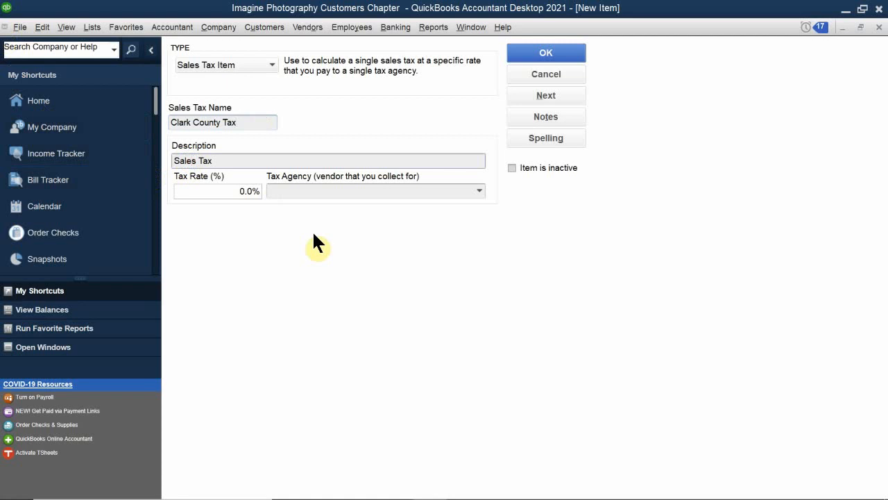
click(222, 163)
text(County)
click(214, 192)
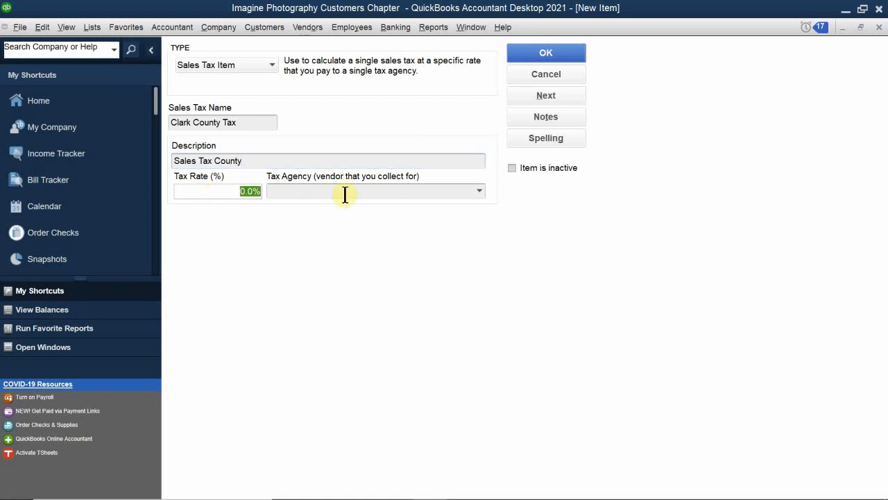
text(3.775)
- Choose State Board of Equalization as the Clark County item's tax agency and save the item
click(309, 186)
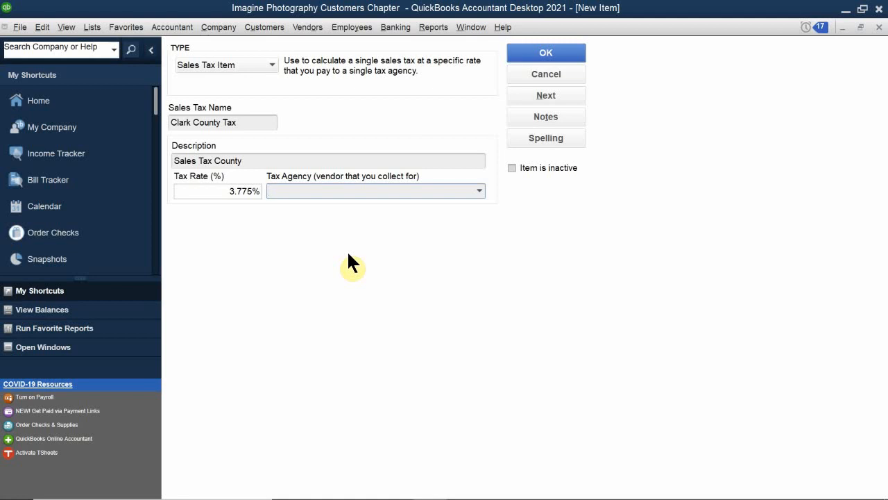
text(D)
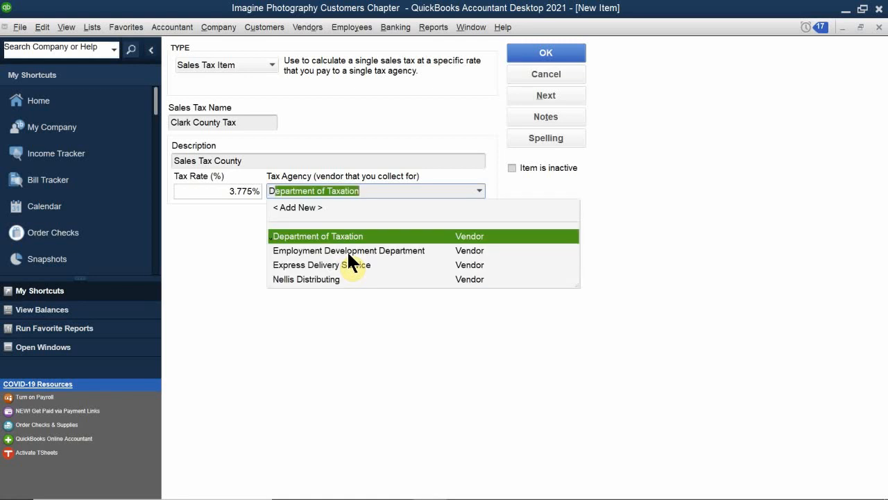
key(BackSpace)
key(BackSpace)
text(State Board)
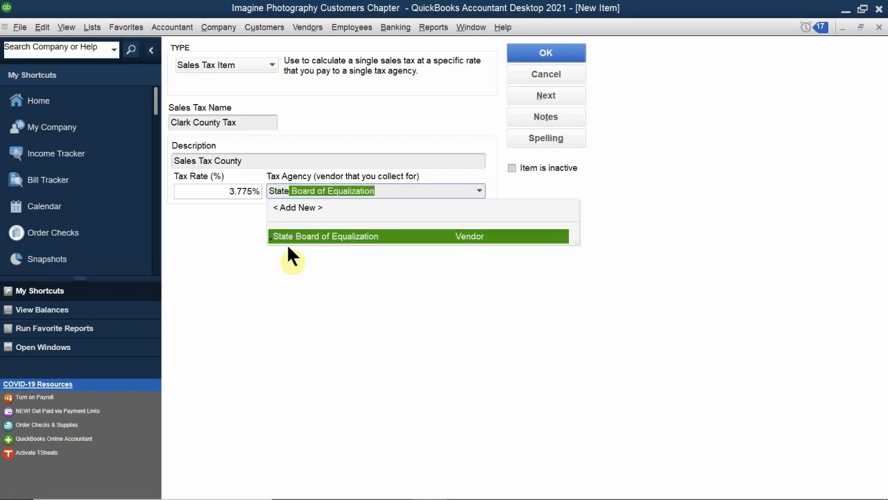
click(326, 236)
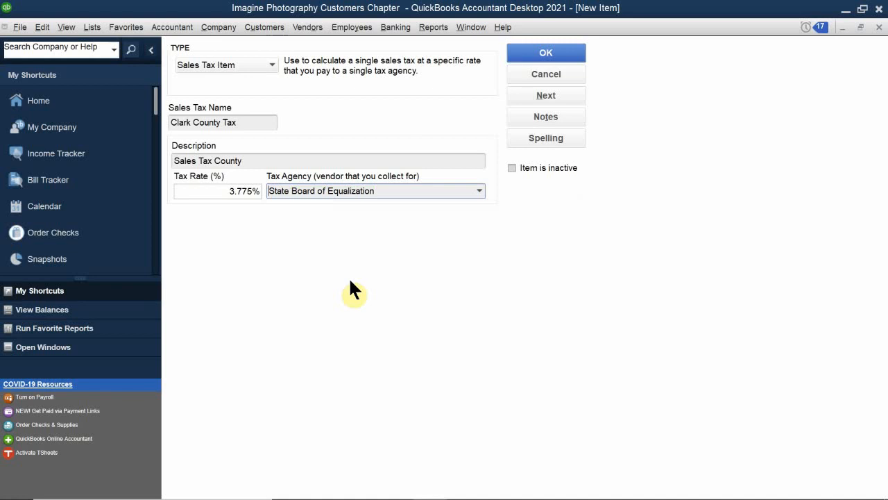
click(524, 56)
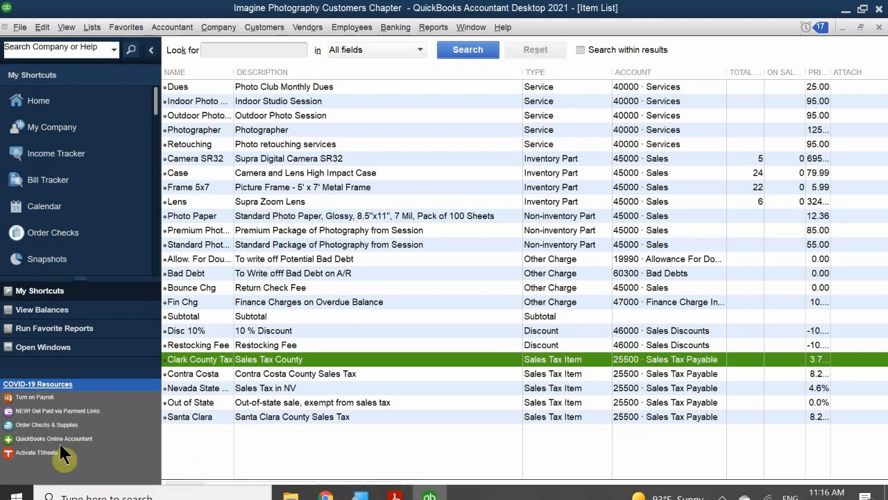
- Create another item in the item list with the type Sales Tax Group
click(194, 490)
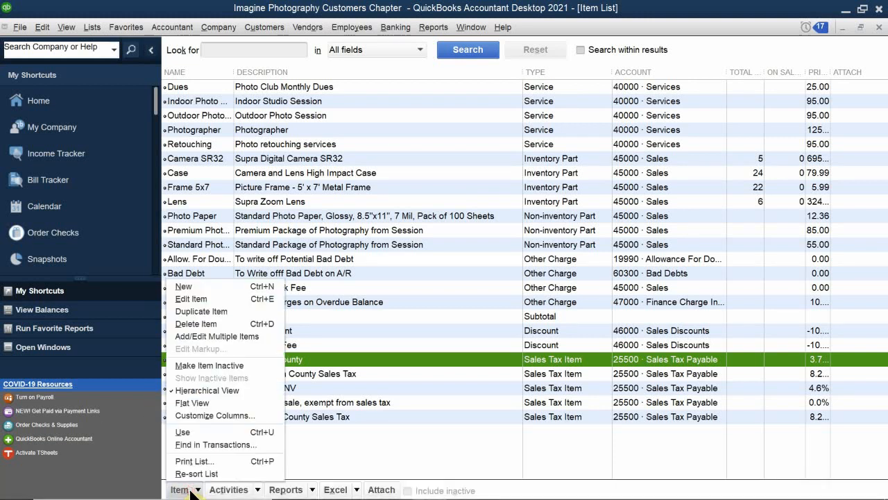
click(216, 285)
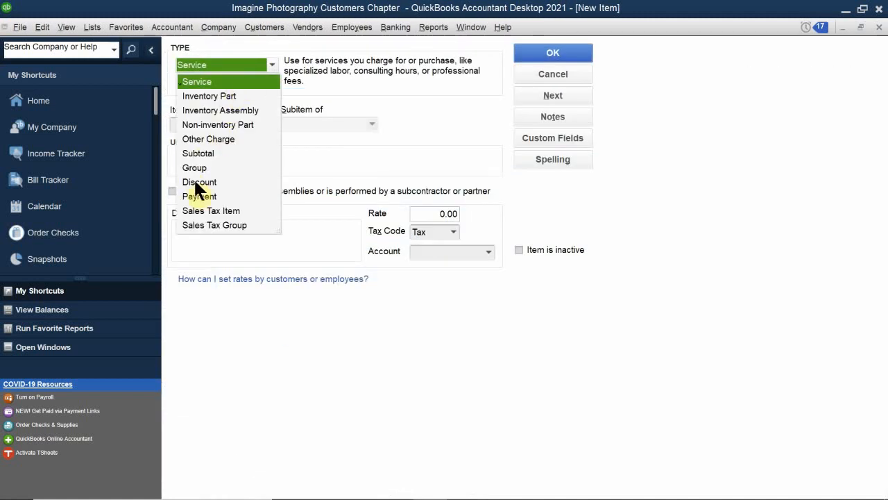
click(208, 225)
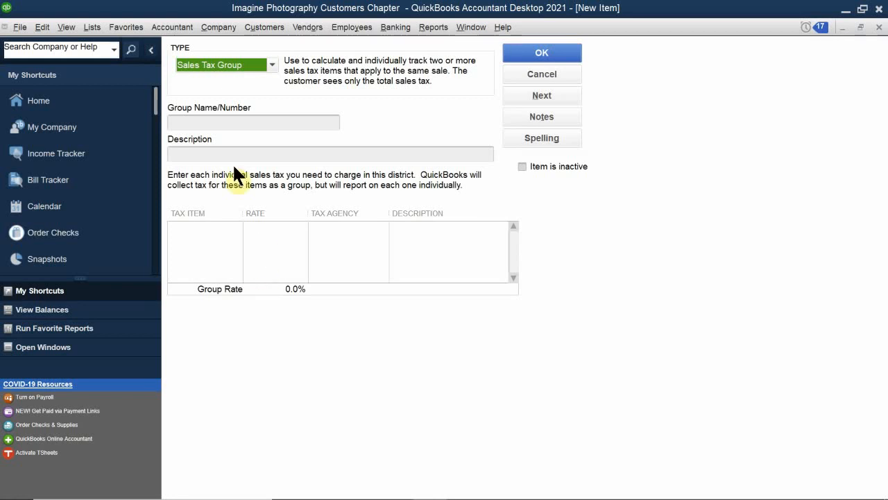
click(219, 121)
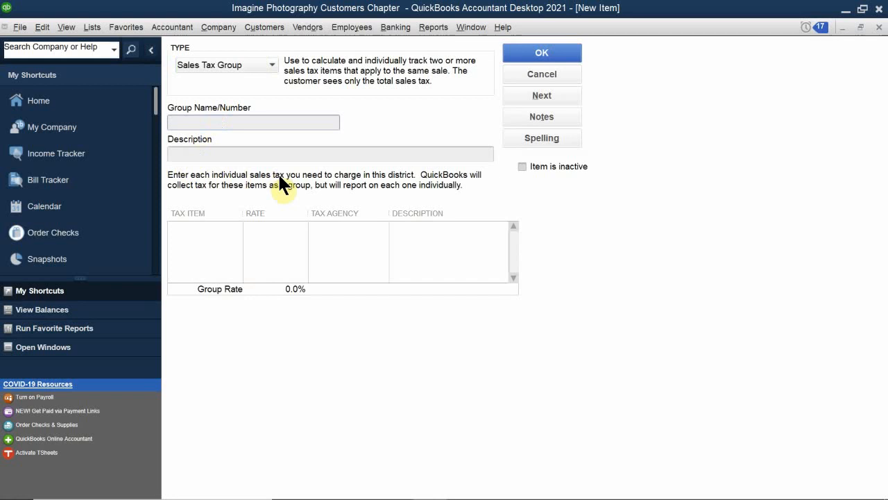
text(City)
key(BackSpace)
key(BackSpace)
key(BackSpace)
key(BackSpace)
text(Clark County)
key(BackSpace)
key(BackSpace)
key(BackSpace)
key(BackSpace)
key(BackSpace)
key(BackSpace)
key(BackSpace)
key(BackSpace)
key(BackSpace)
key(BackSpace)
key(BackSpace)
key(BackSpace)
- Name the sales tax group "Las Vegas" and describe it as "Sales Tax in Clark County NV"
text(Las Vegas)
click(201, 154)
text(Sales Tax)
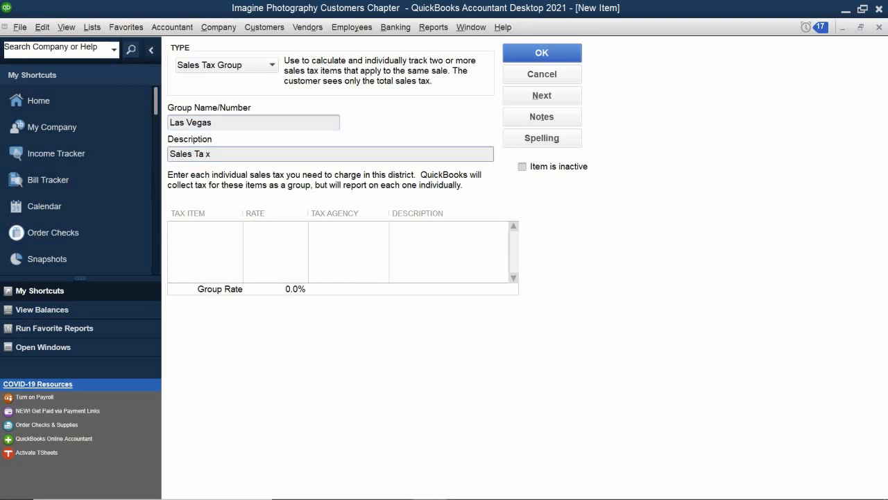
key(BackSpace)
text(in Clark County NV)
- Add the Nevada State Tax and Clark County Tax items to the Las Vegas sales tax group
click(187, 228)
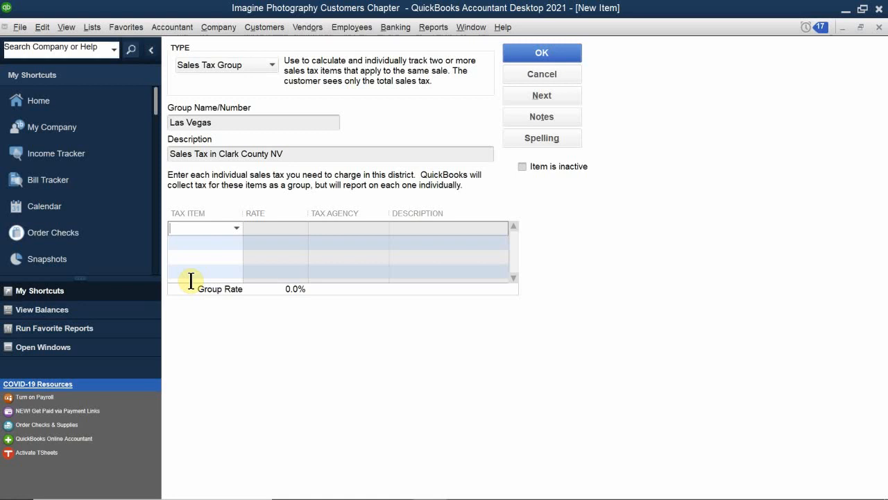
text(N)
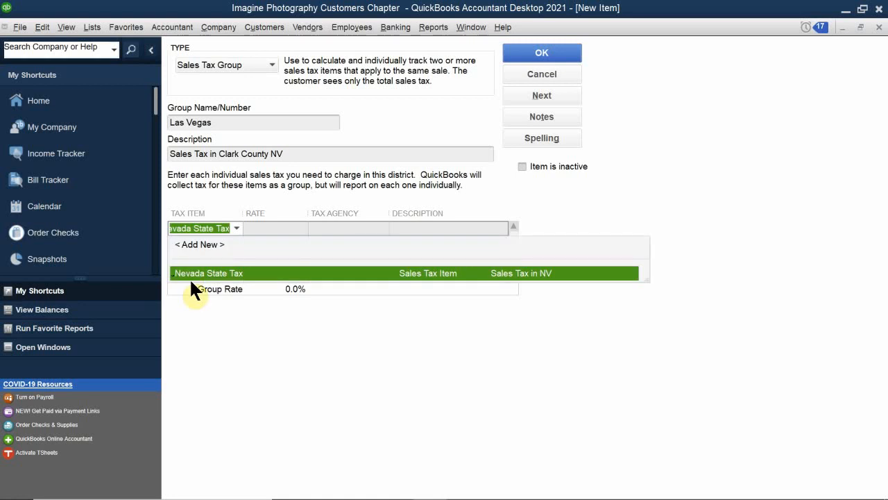
click(195, 271)
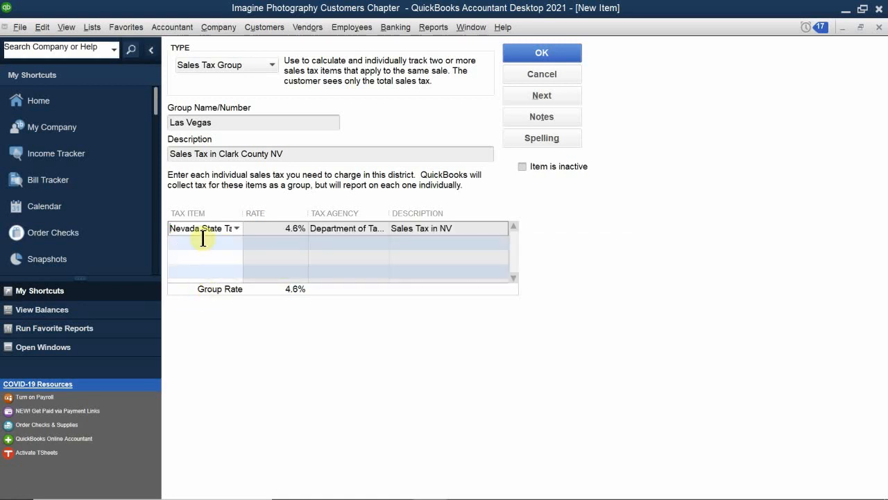
text(C)
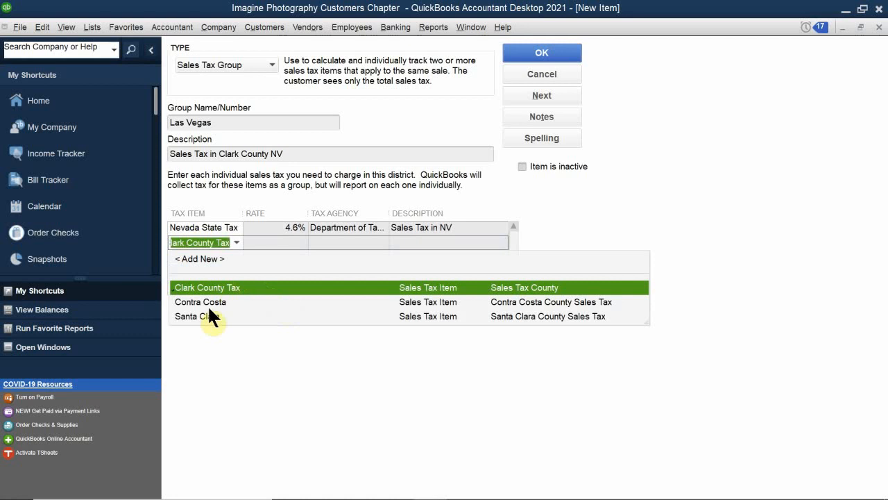
click(194, 286)
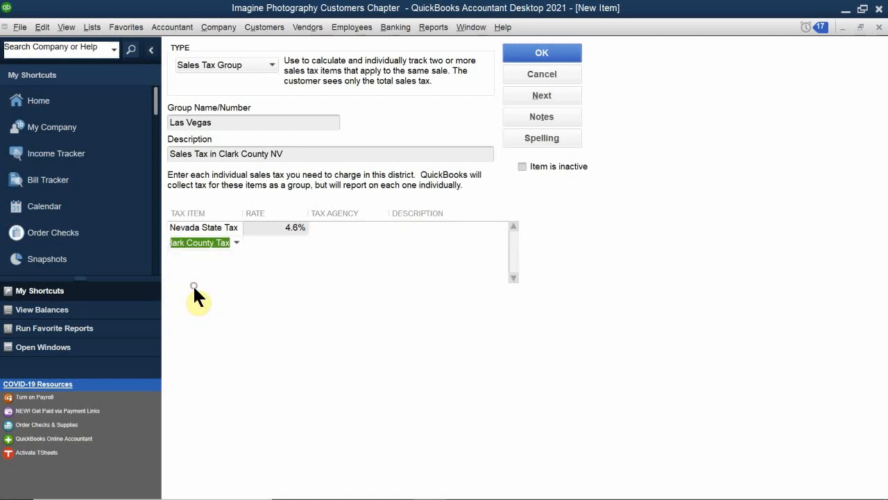
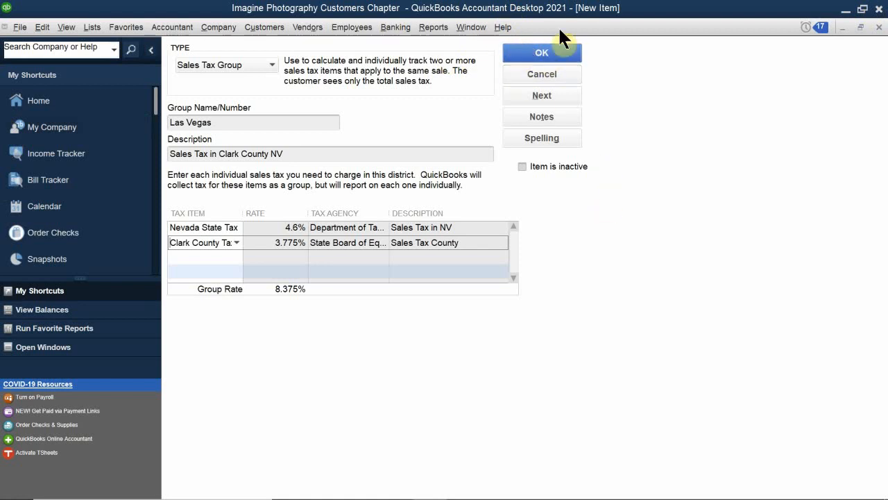
- Save the Las Vegas sales tax group and close the item list
click(542, 54)
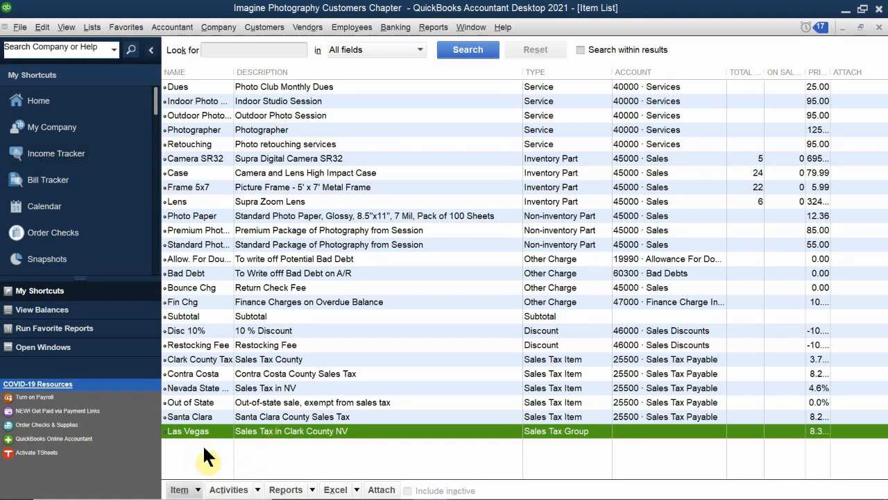
click(880, 28)
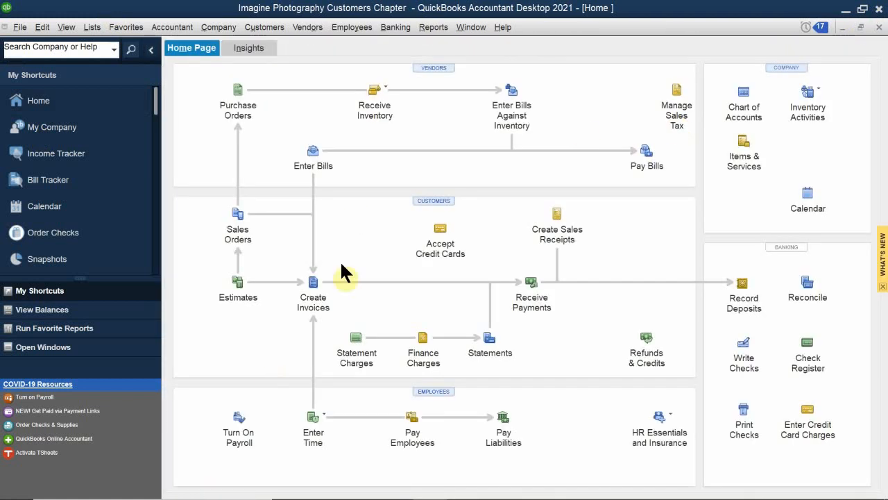
- Open a blank sales receipt and choose the Las Vegas group as its sales tax
click(545, 231)
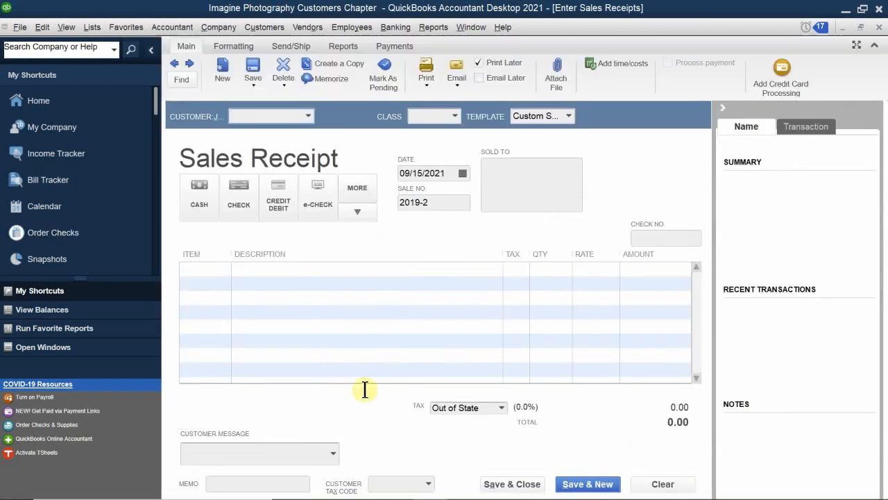
click(500, 407)
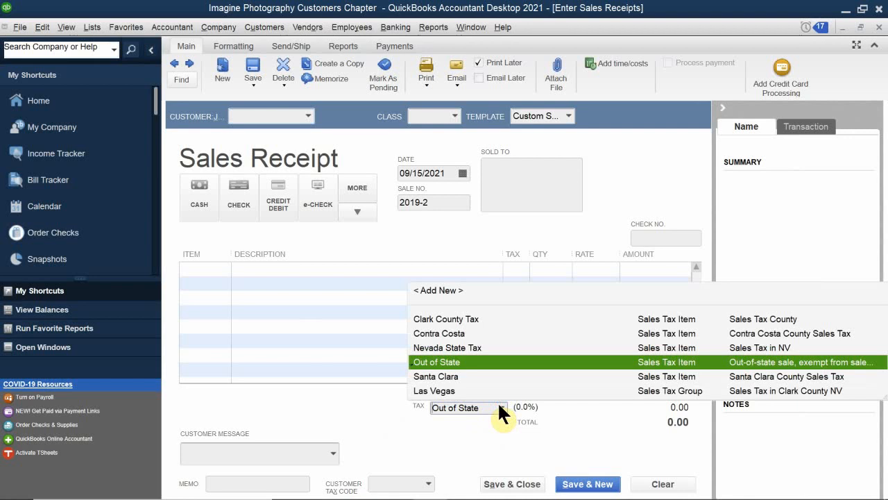
click(437, 390)
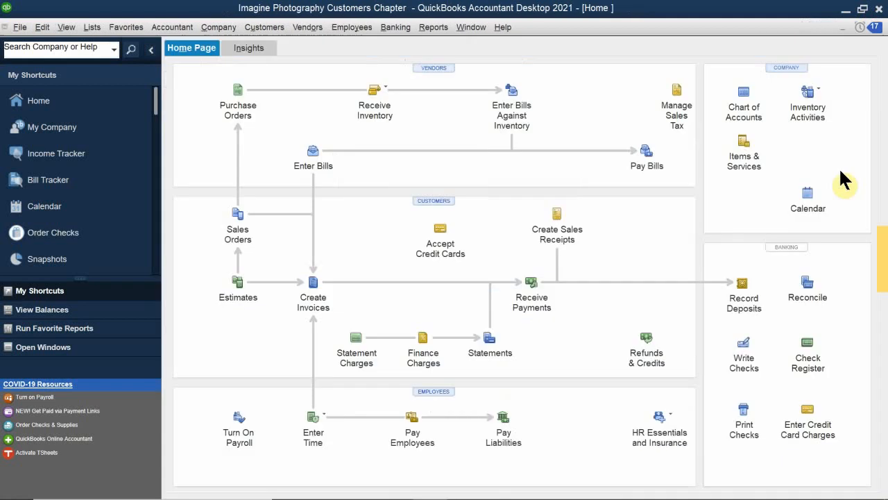
- Open the company's sales tax preferences and set the most common sales tax item to Santa Clara
click(687, 111)
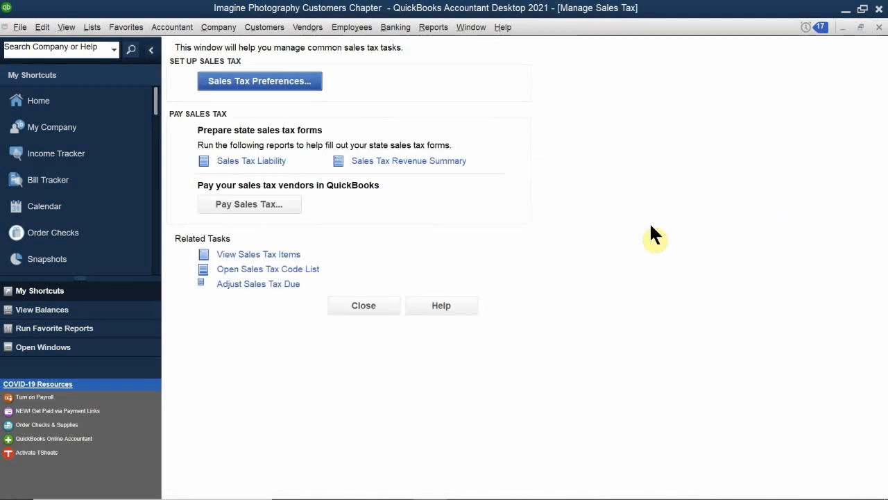
click(247, 89)
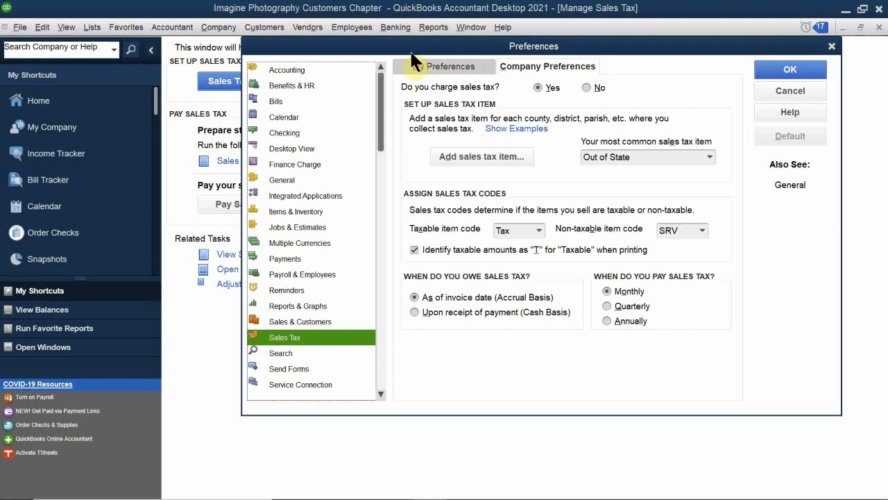
drag(410, 50, 378, 132)
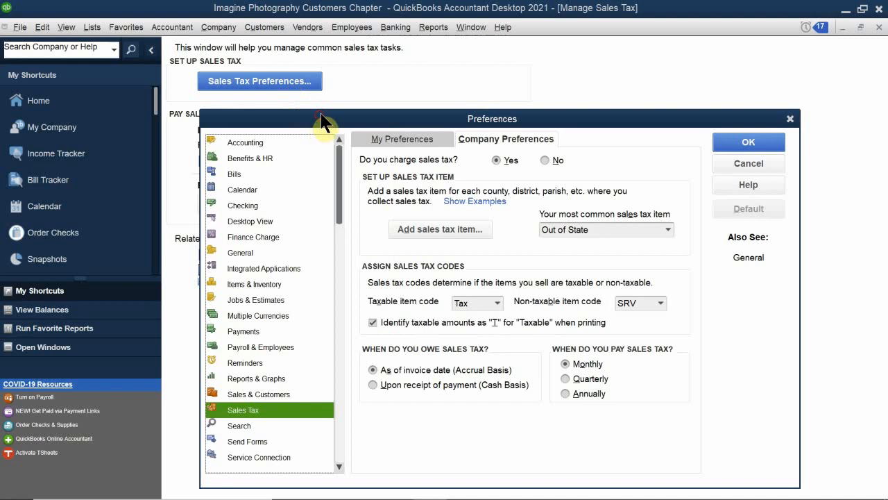
drag(319, 125, 311, 74)
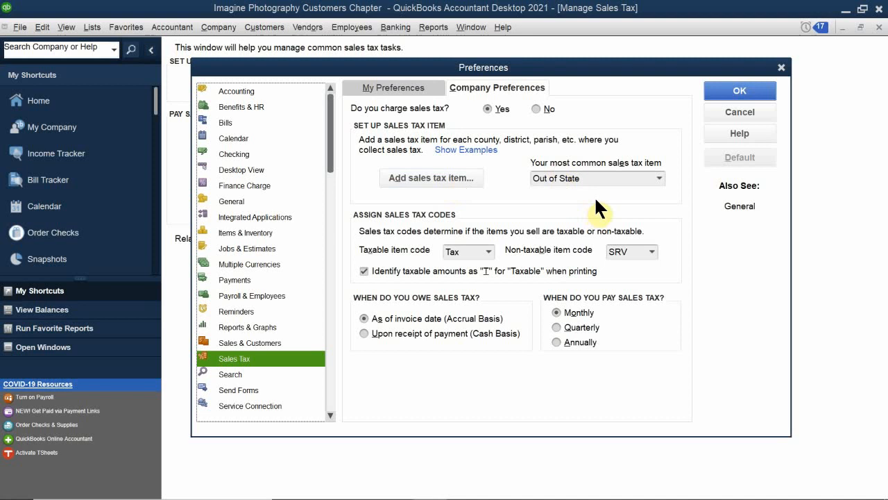
click(659, 178)
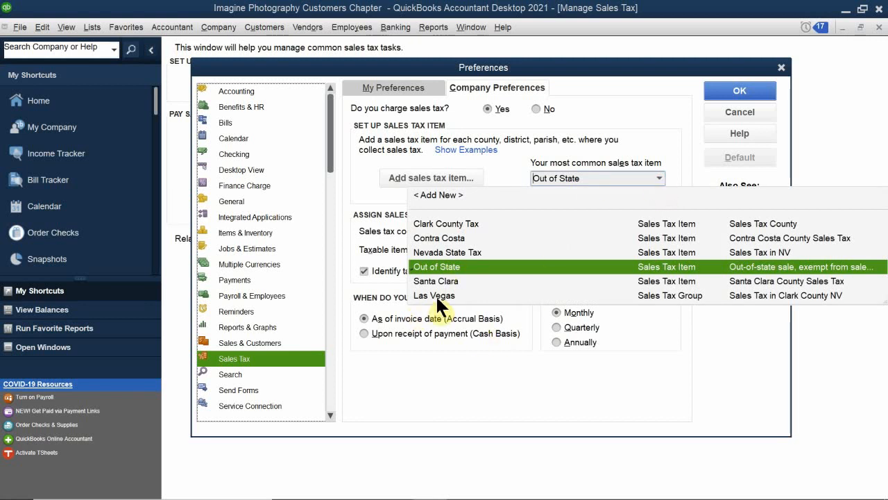
click(450, 281)
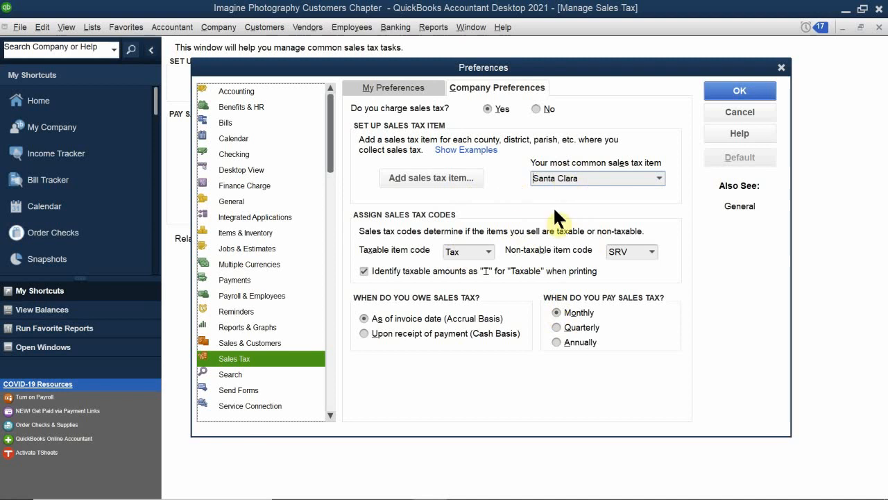
click(533, 178)
- Keep Tax as the taxable and SRV as the non-taxable item code, save the preferences and close sales tax management
click(489, 251)
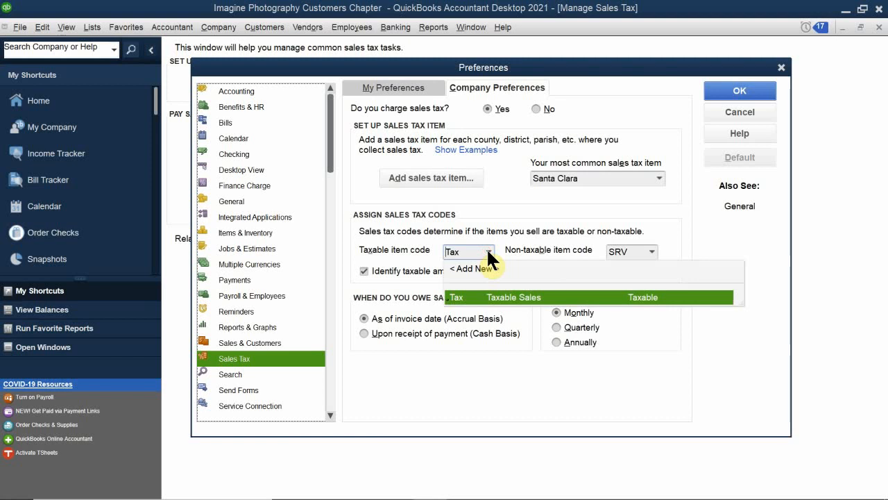
click(465, 298)
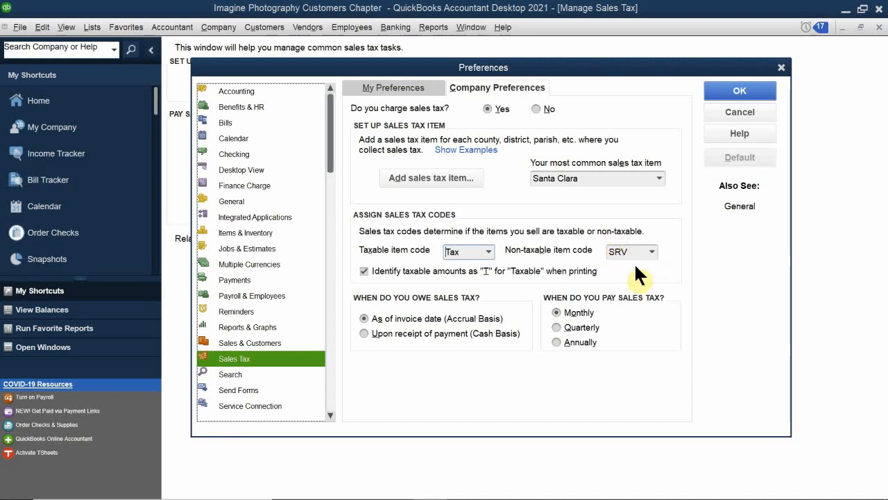
click(650, 251)
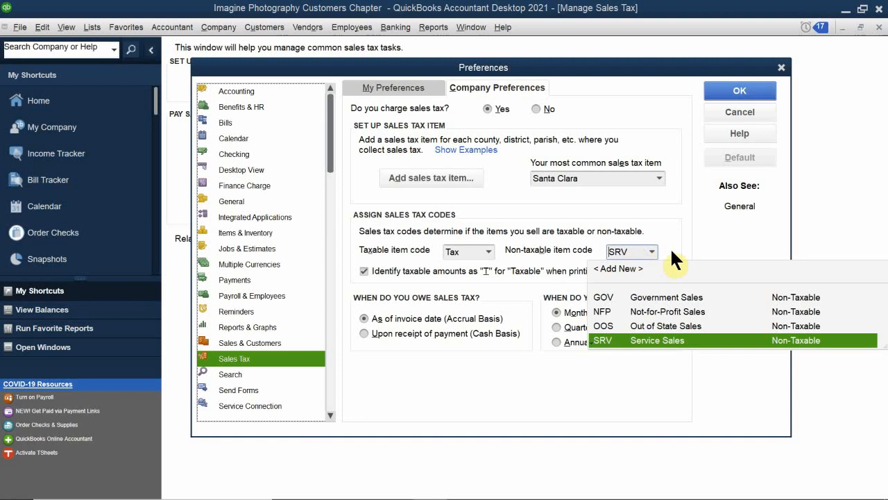
click(666, 244)
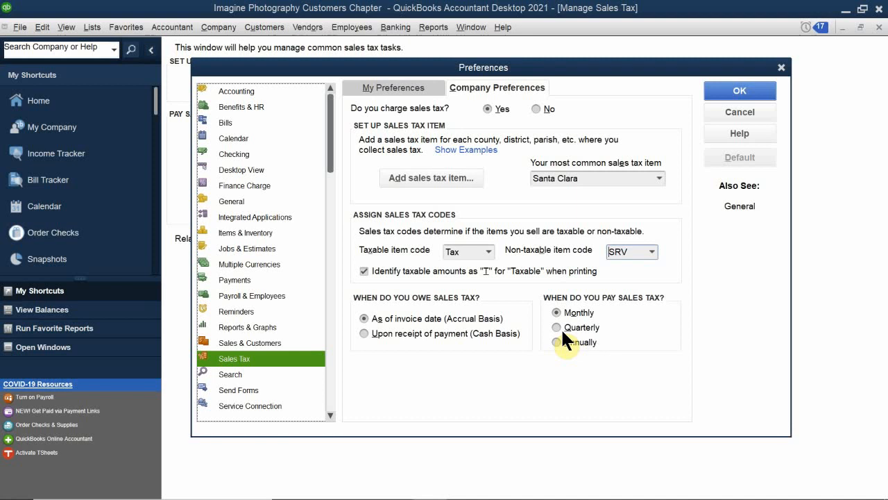
click(726, 89)
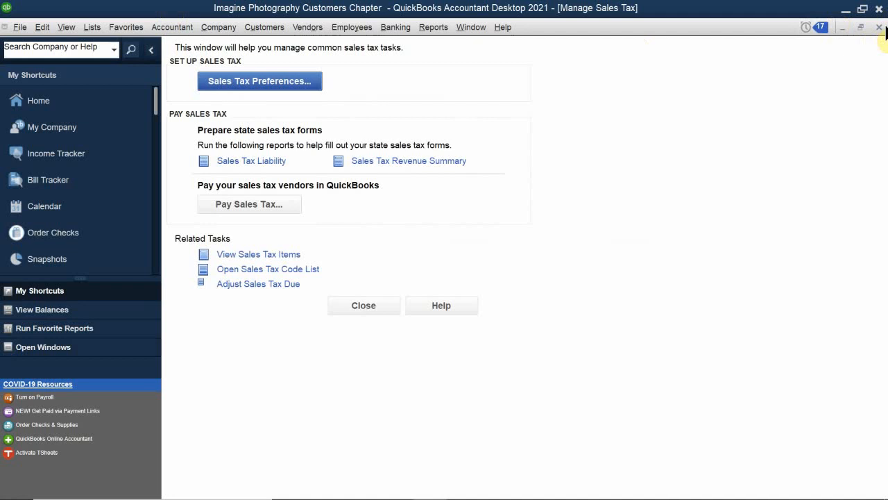
click(881, 28)
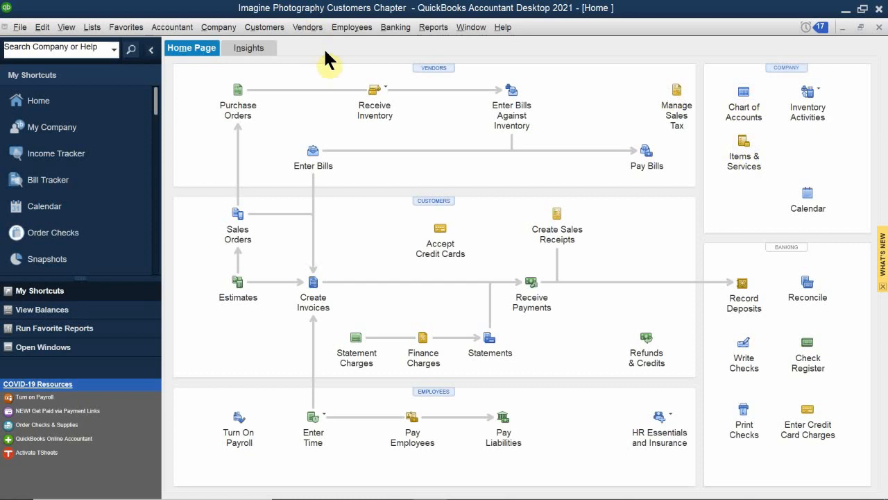
- Examine the names and balances of the active vendors in the Vendor Center, widening the vendor list to read them
click(435, 68)
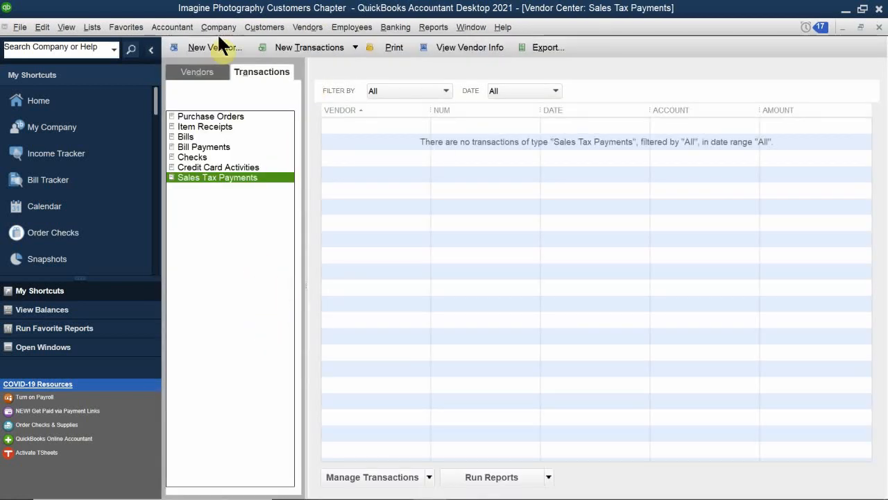
click(204, 69)
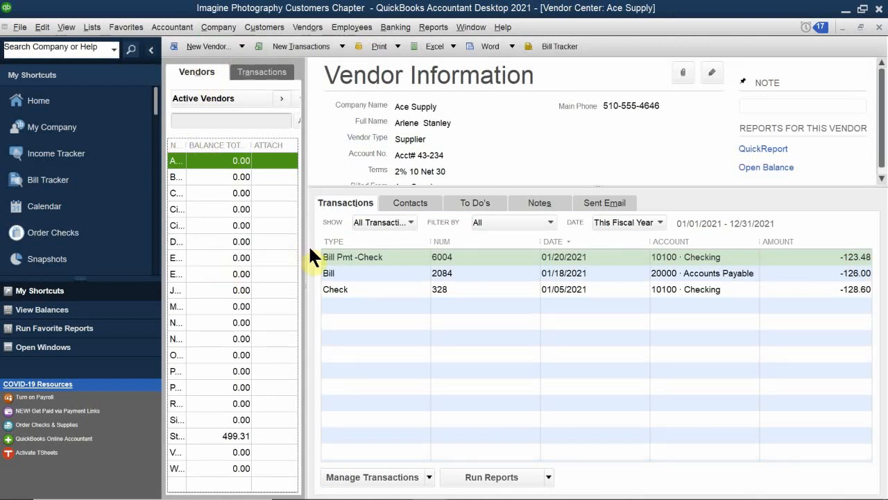
drag(307, 252, 425, 261)
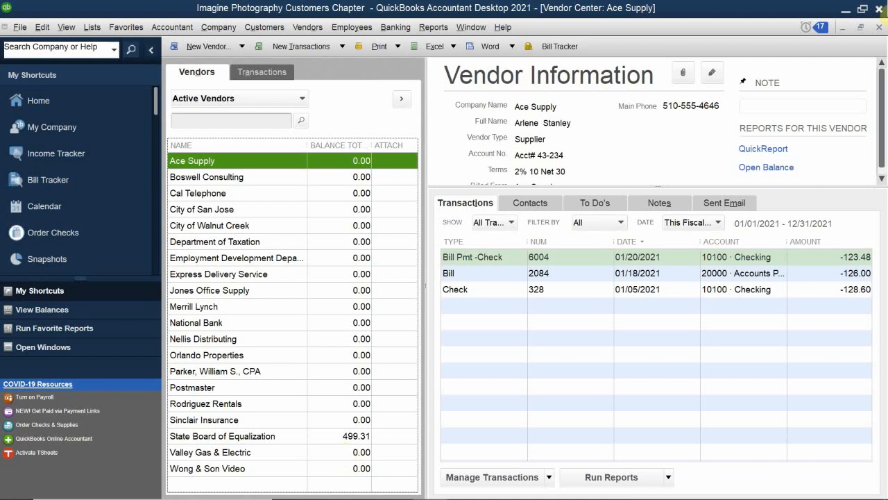
click(879, 27)
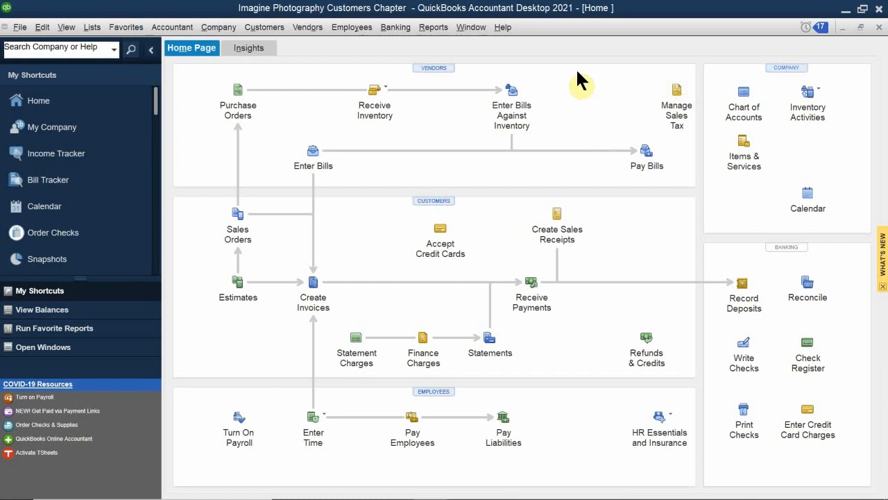
- Start a sales tax payment from the 10100 Checking account and mark the Santa Clara and Contra Costa items for payment
click(300, 29)
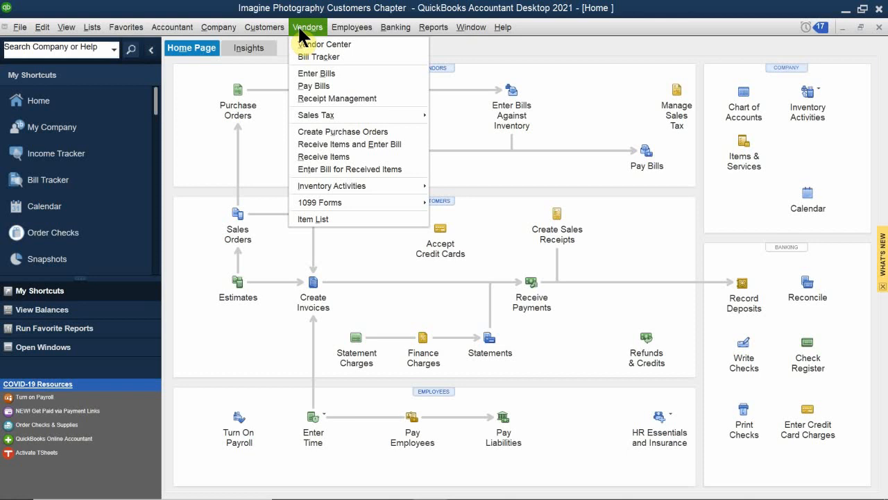
mouse_move(343, 111)
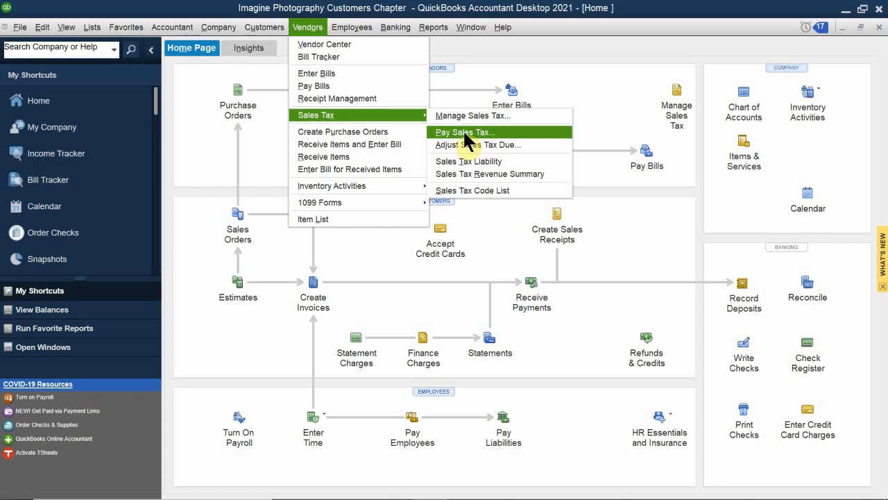
click(685, 107)
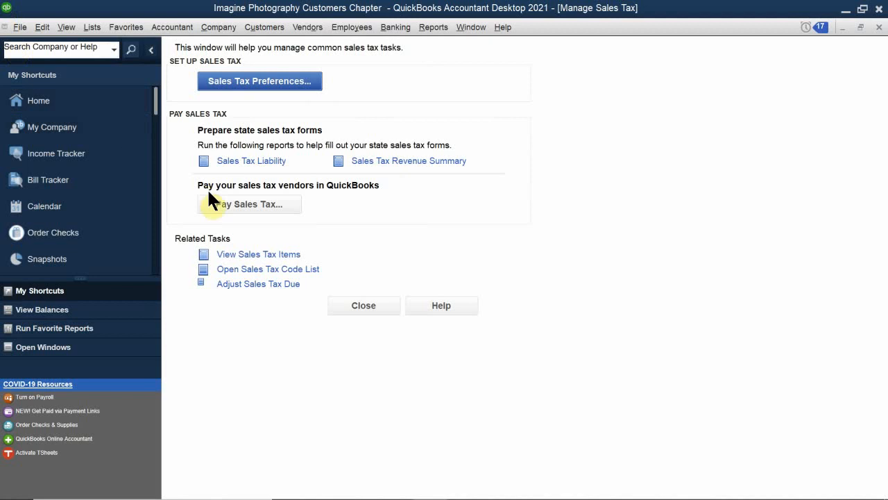
click(225, 204)
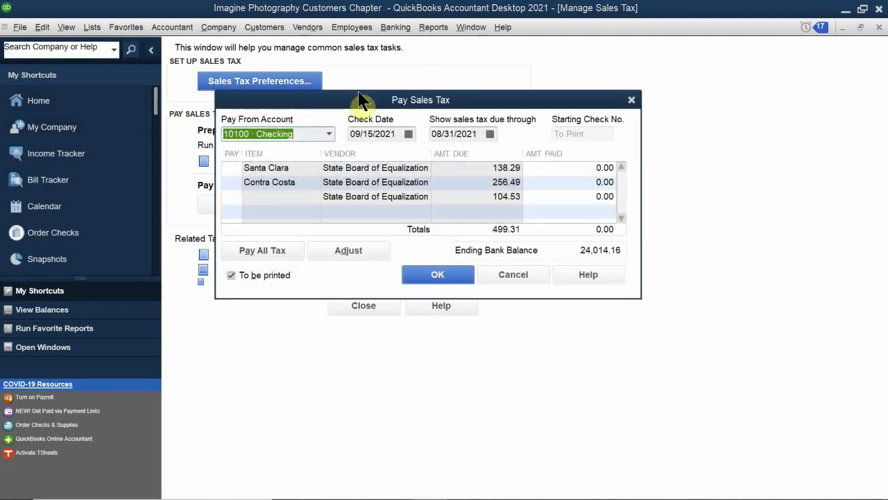
drag(369, 104, 405, 57)
click(270, 132)
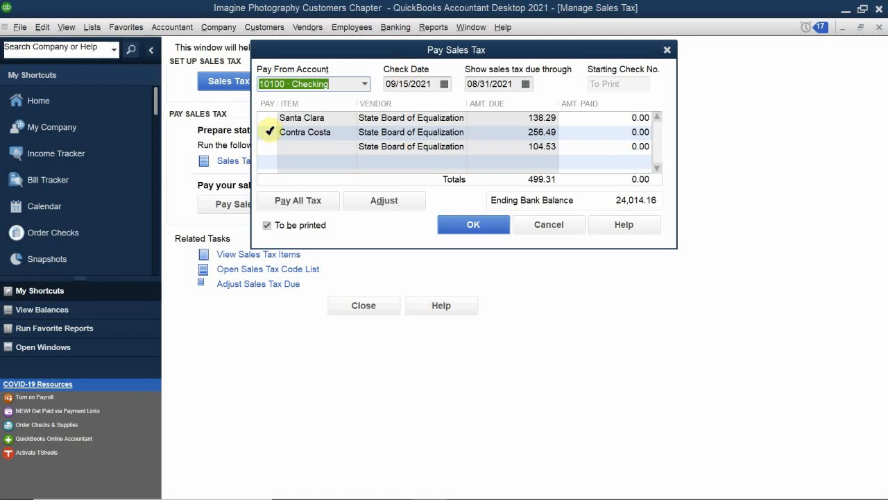
click(273, 119)
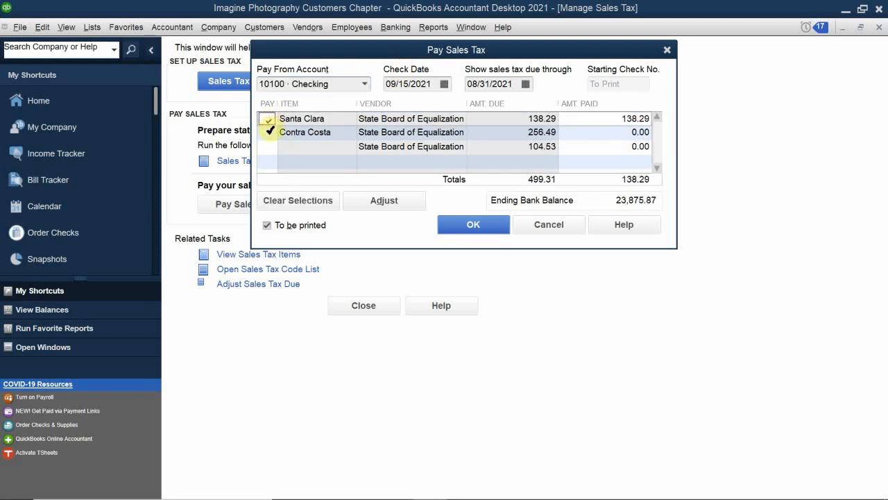
click(269, 131)
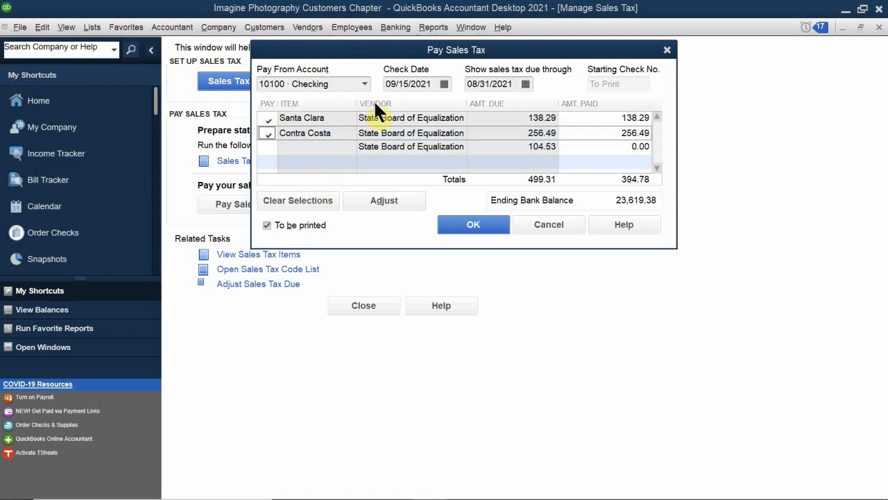
- Set the sales tax payment's check date to 03/31/2021, record the payment and close sales tax management
click(444, 84)
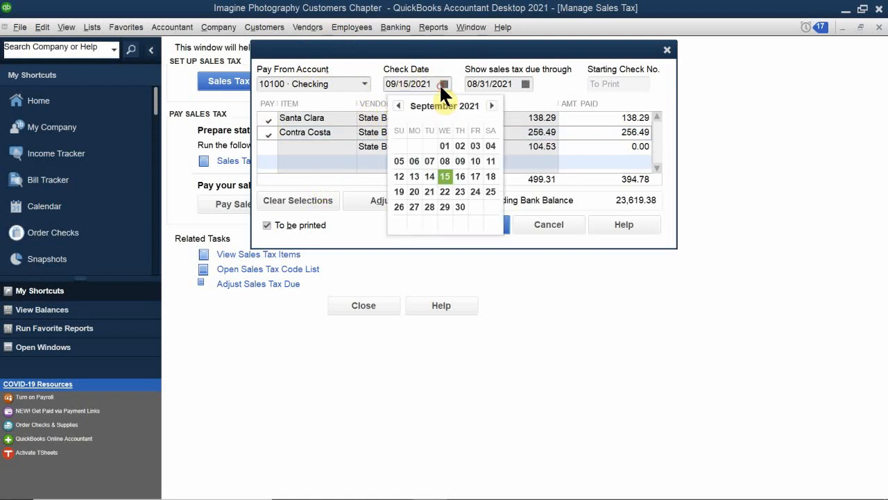
click(397, 105)
click(398, 105)
click(397, 106)
click(397, 106)
click(398, 106)
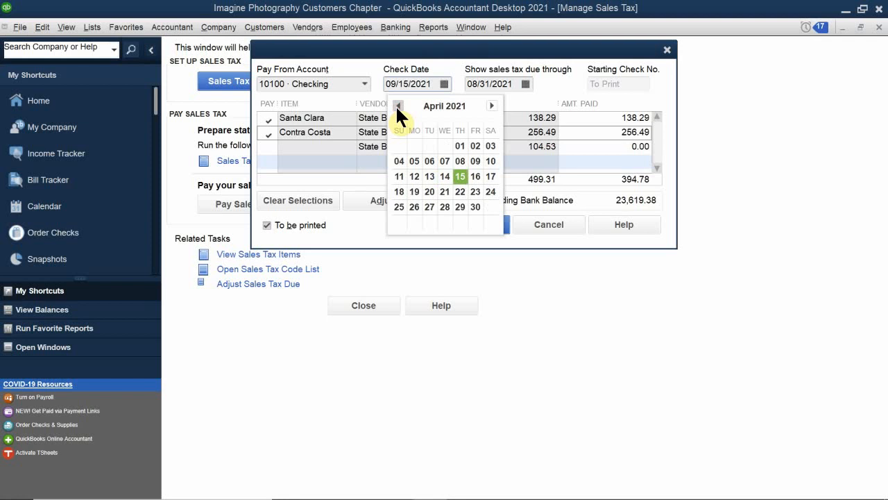
click(398, 106)
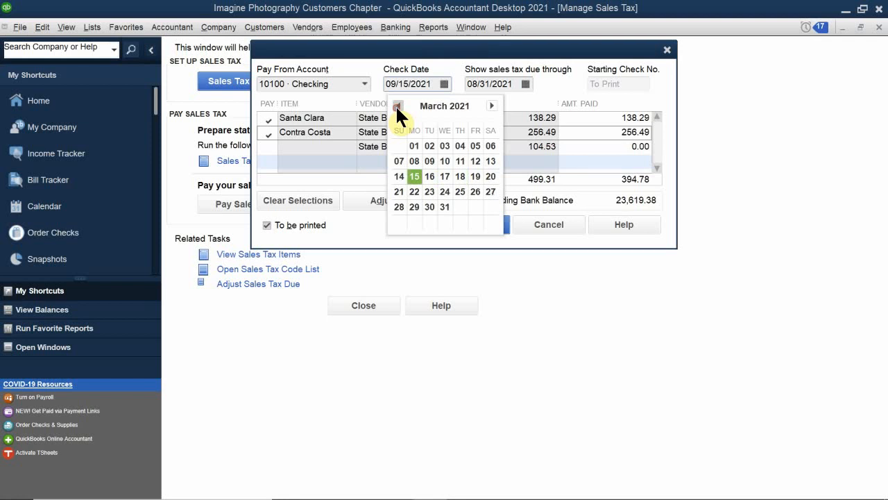
click(443, 206)
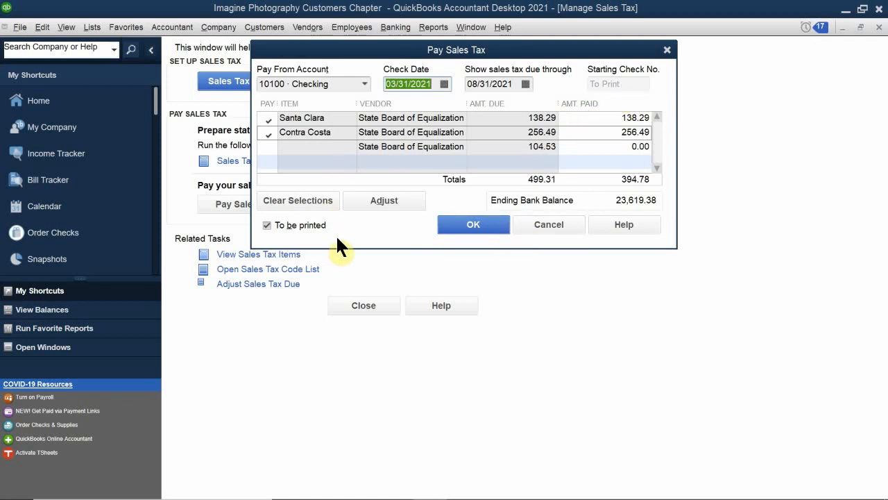
click(458, 223)
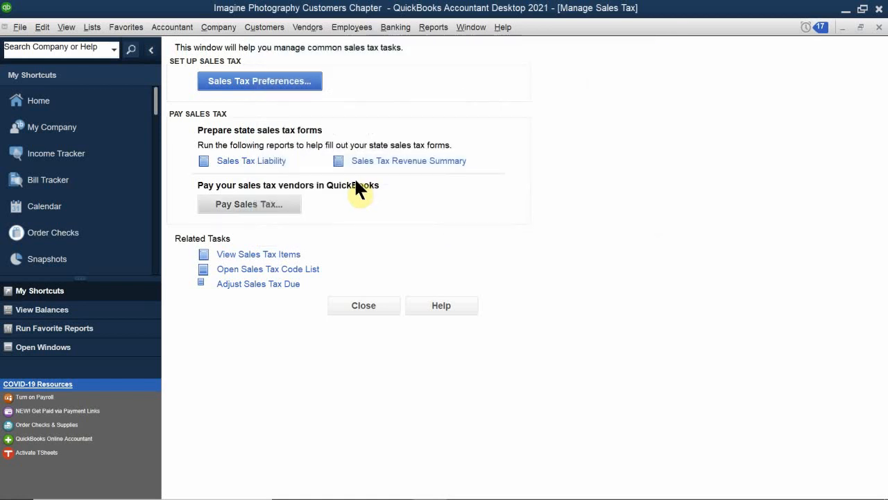
click(878, 28)
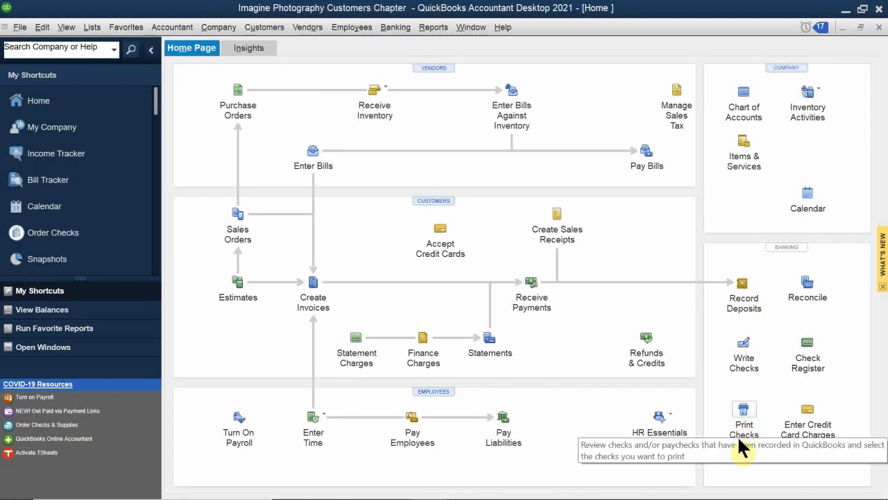
- Check the sales tax payment entry in the 10100 Checking account's register, and close the register
click(808, 351)
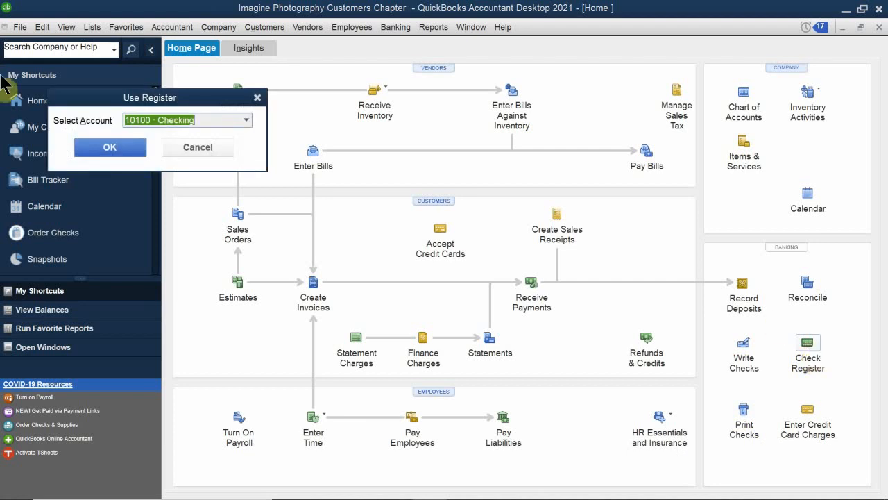
click(109, 143)
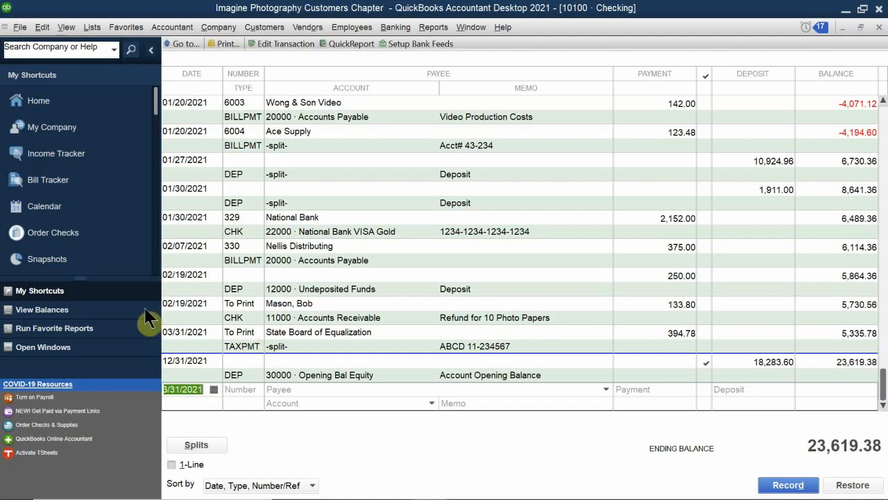
click(879, 26)
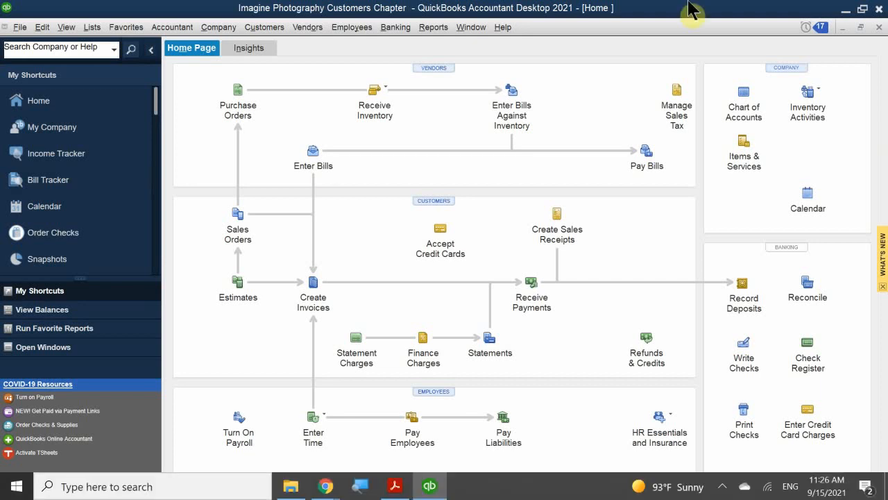
click(435, 28)
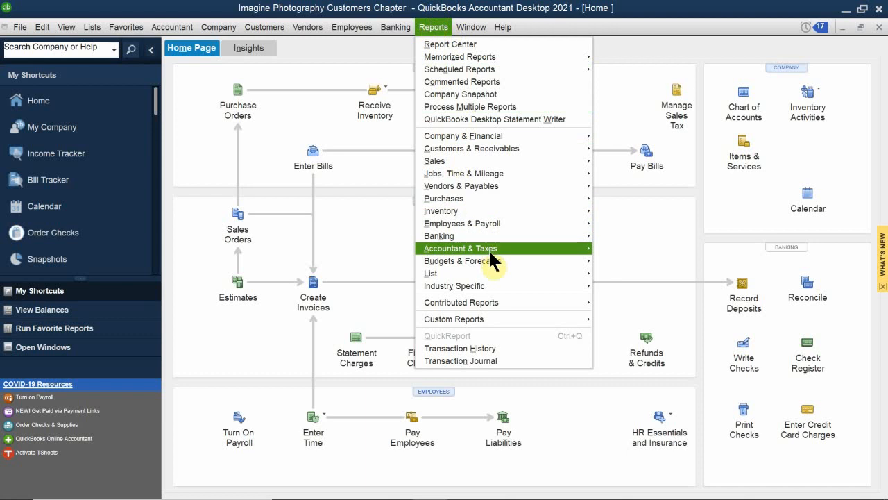
mouse_move(490, 252)
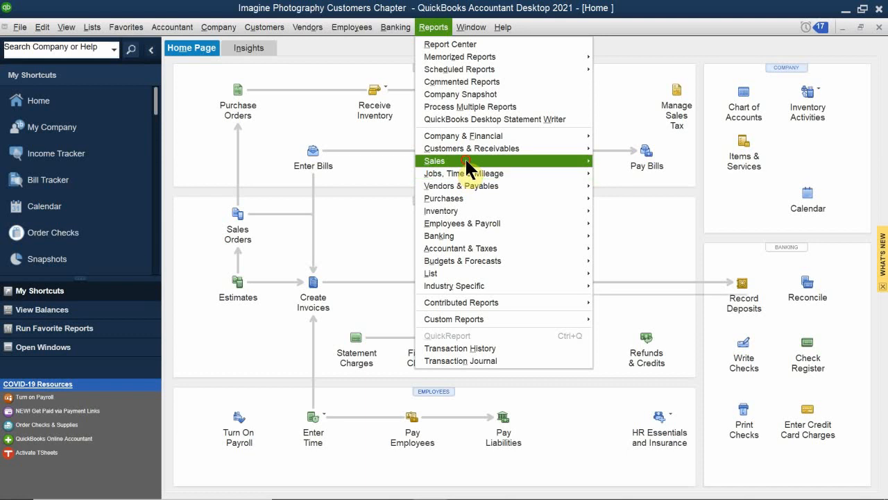
mouse_move(466, 164)
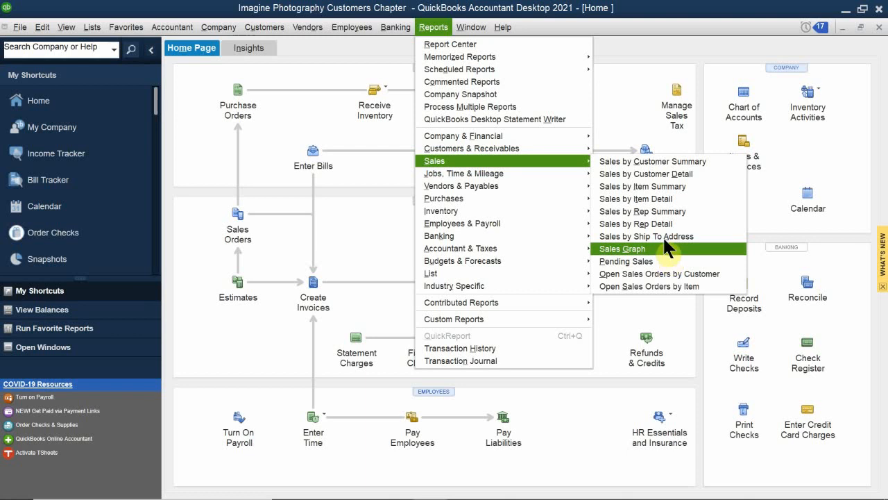
click(338, 55)
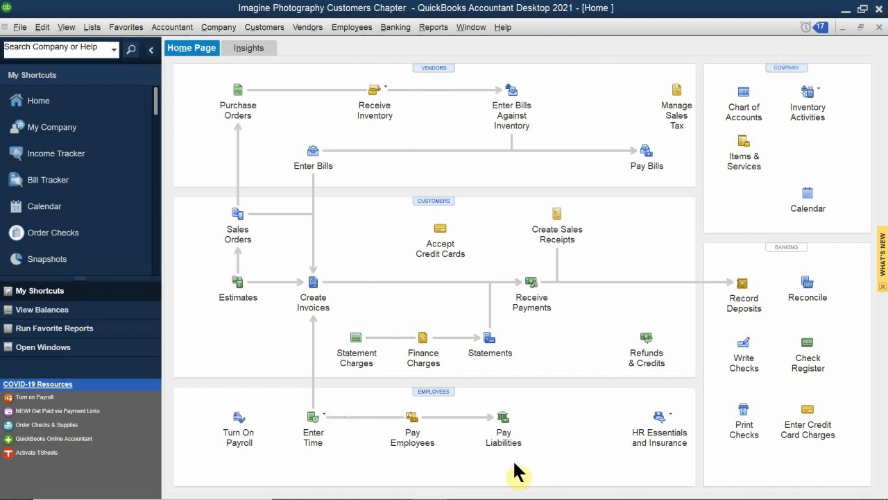
- Switch to Adobe Acrobat Reader and go to the Review Questions on page 31 of QB 2021 CH 3.pdf
mouse_move(424, 497)
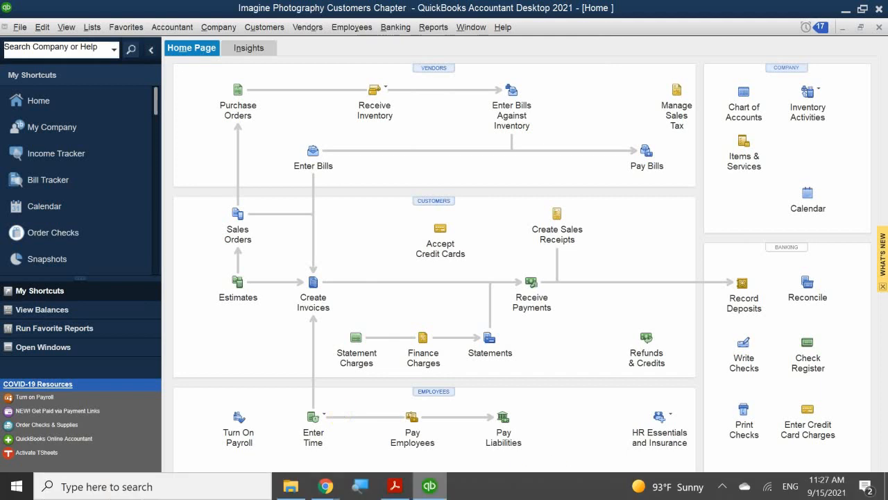
click(395, 485)
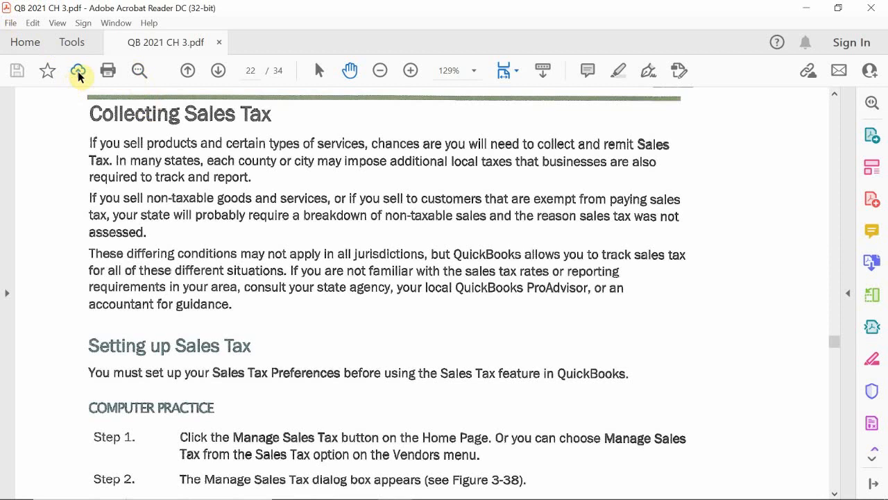
click(219, 72)
click(219, 72)
click(219, 73)
click(219, 72)
click(219, 72)
click(219, 72)
click(219, 72)
click(220, 72)
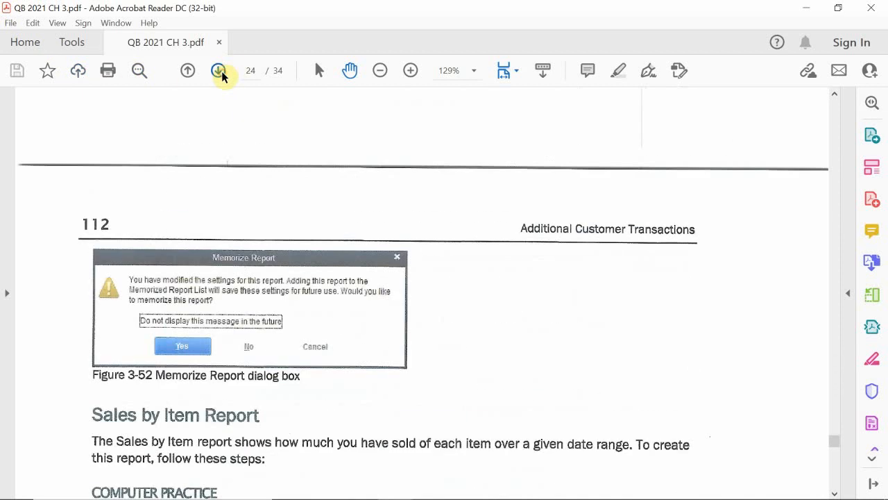
click(220, 72)
click(219, 72)
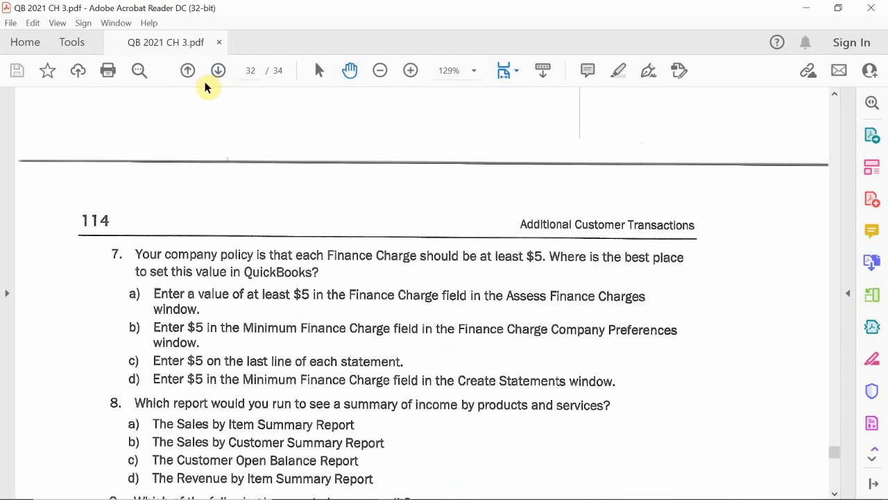
click(182, 73)
scroll(391, 298, down, 3)
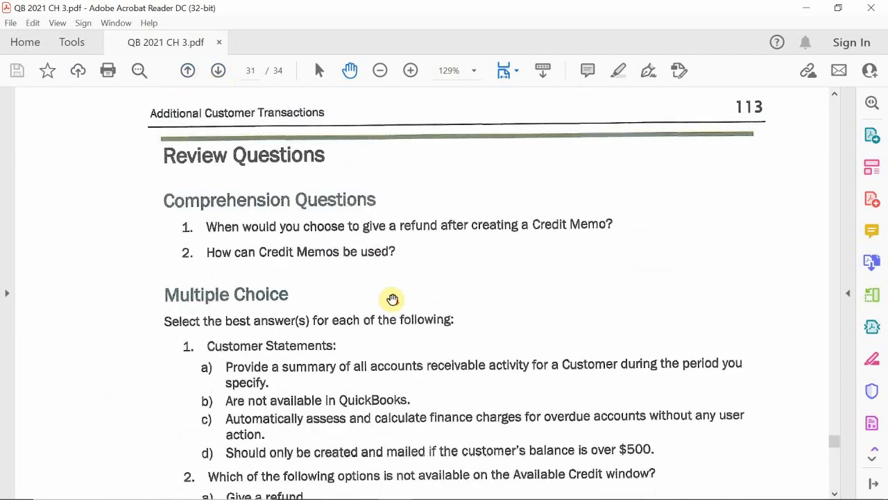
- Read multiple-choice questions 1 to 6 on customer statements, available credits, credit memos and refunds
scroll(482, 275, down, 2)
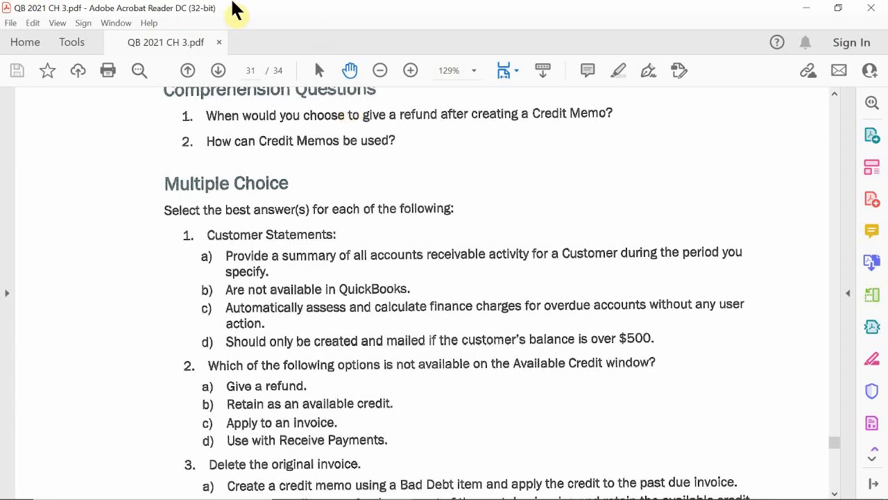
scroll(141, 261, down, 1)
scroll(141, 260, down, 4)
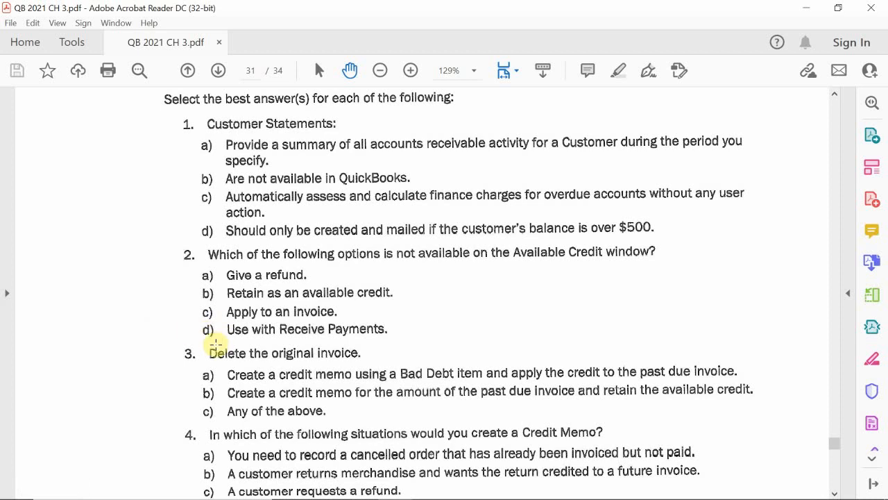
scroll(180, 347, down, 3)
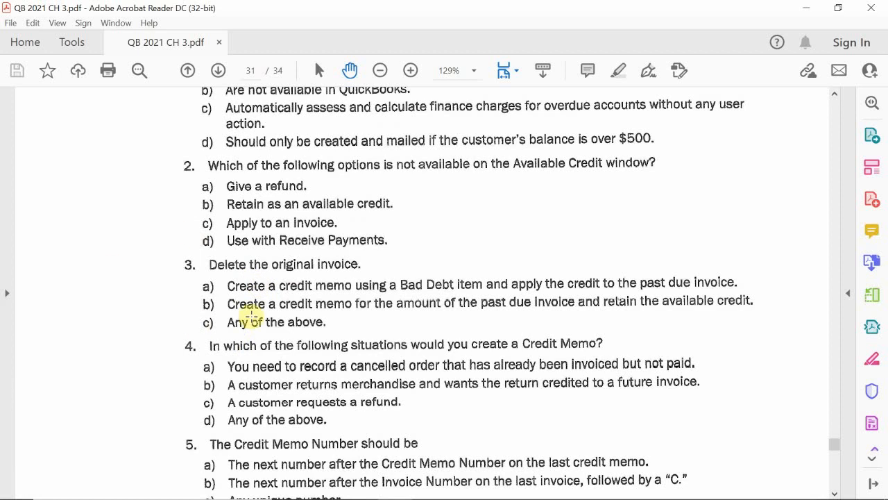
scroll(178, 361, down, 2)
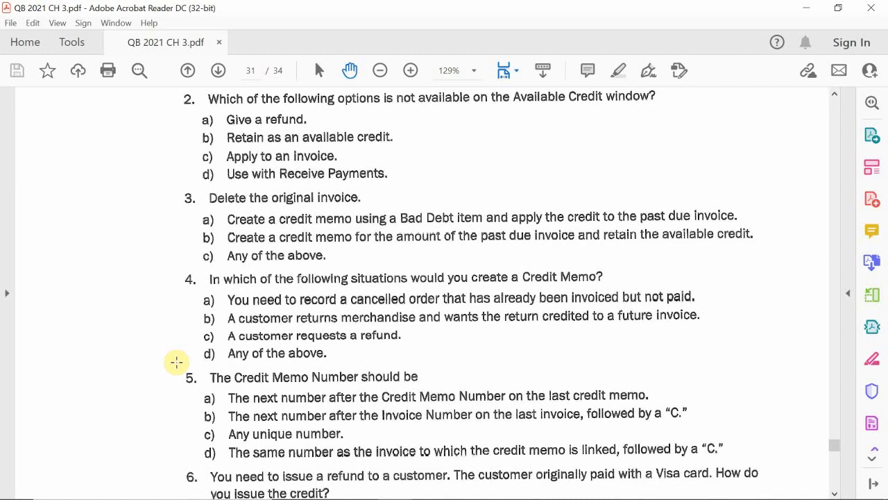
scroll(176, 361, down, 3)
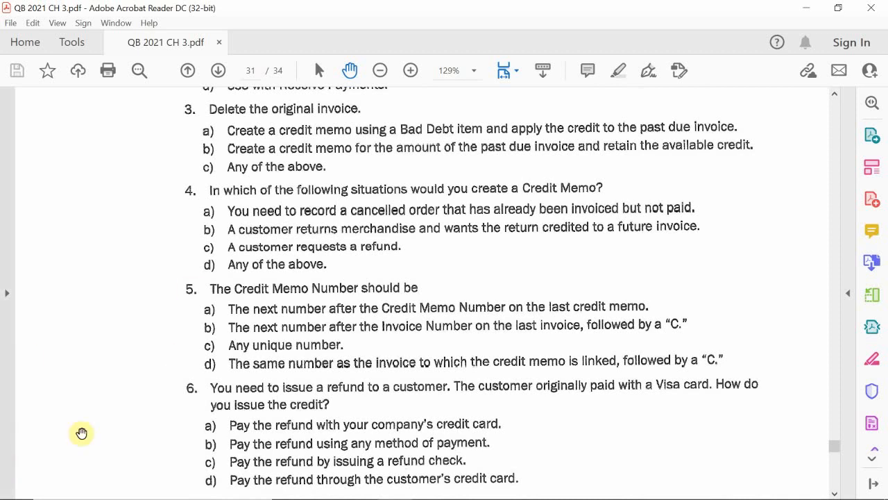
scroll(174, 352, down, 2)
scroll(174, 352, down, 1)
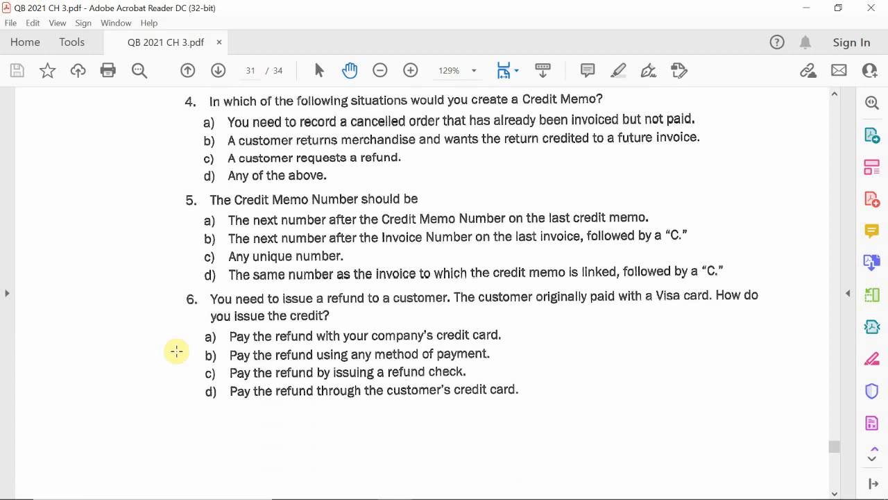
scroll(198, 331, down, 1)
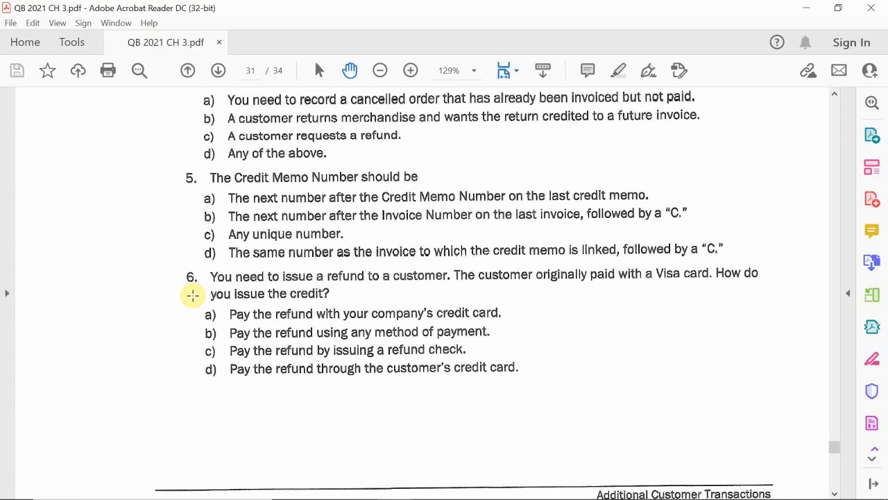
- Read multiple-choice questions 7 and 8 on the minimum finance charge setting and the report summarizing income by products and services
scroll(193, 295, down, 8)
scroll(192, 295, down, 8)
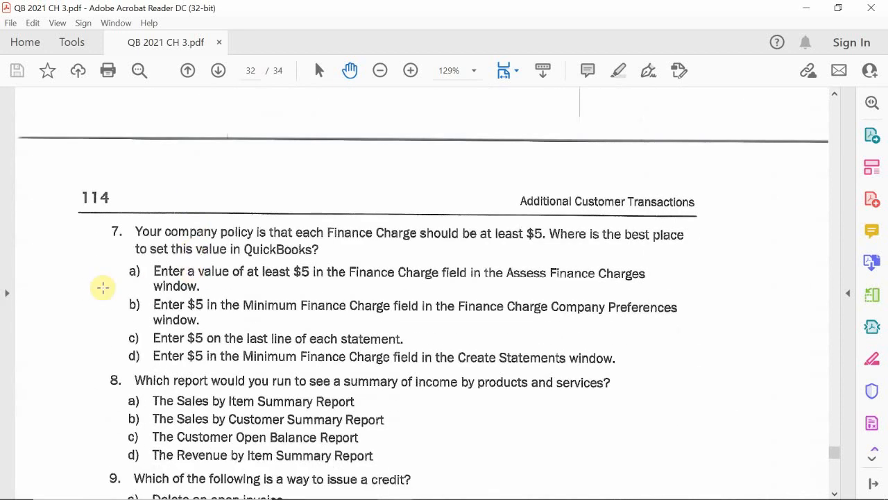
scroll(103, 286, up, 1)
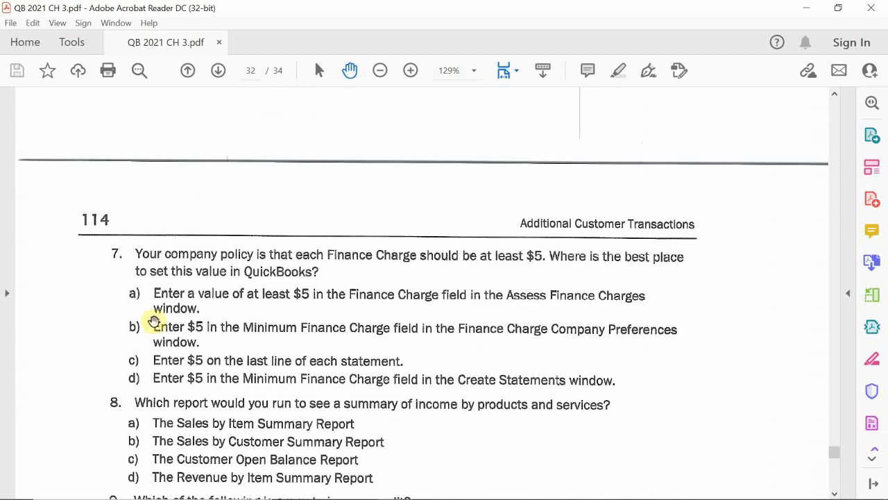
scroll(142, 339, down, 2)
scroll(144, 341, down, 2)
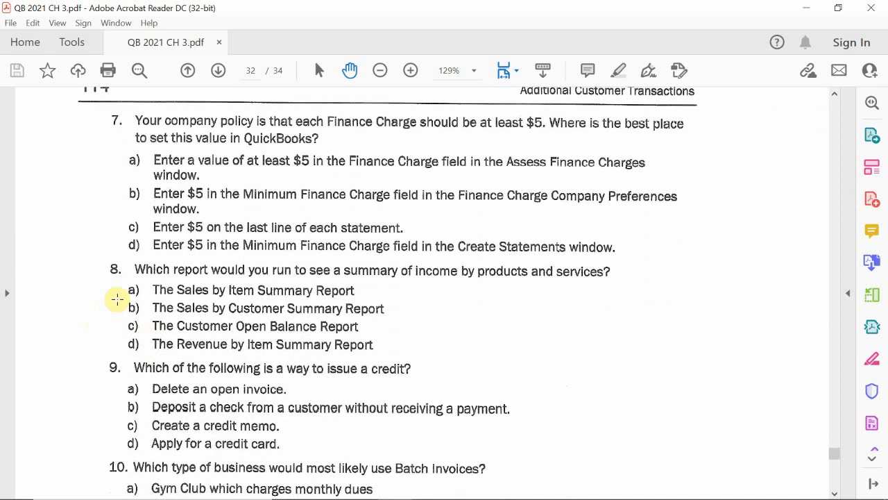
scroll(117, 299, up, 1)
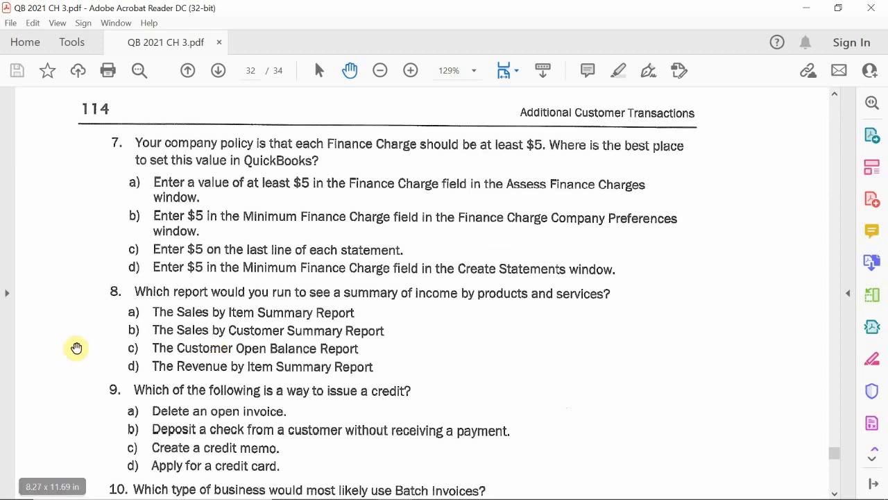
scroll(78, 347, down, 1)
scroll(79, 345, down, 2)
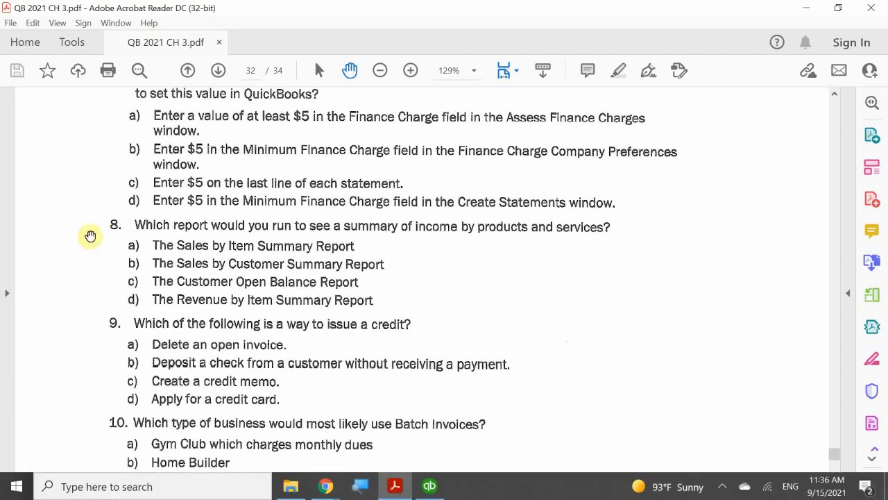
- Read multiple-choice questions 9 to 11 on issuing credits, batch invoices and writing off a partly taxed invoice as bad debt
scroll(74, 301, down, 1)
scroll(74, 301, down, 3)
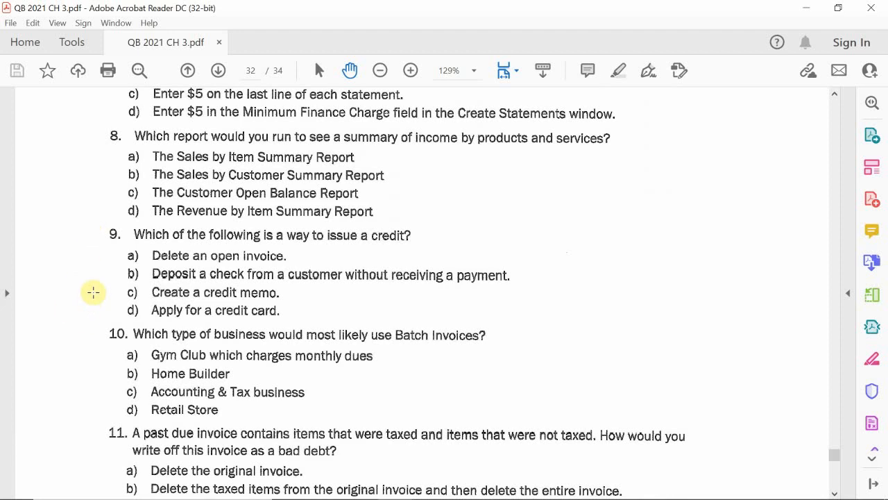
scroll(93, 292, down, 3)
scroll(93, 292, down, 1)
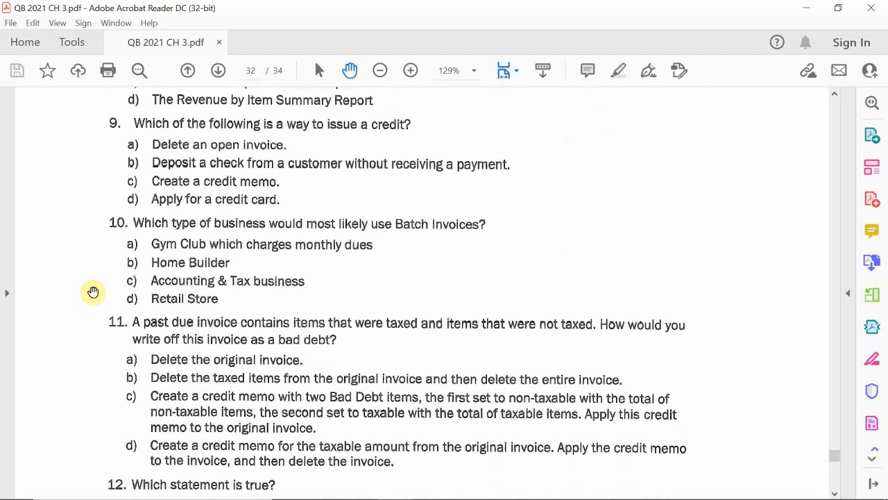
scroll(93, 292, up, 1)
scroll(93, 292, up, 1)
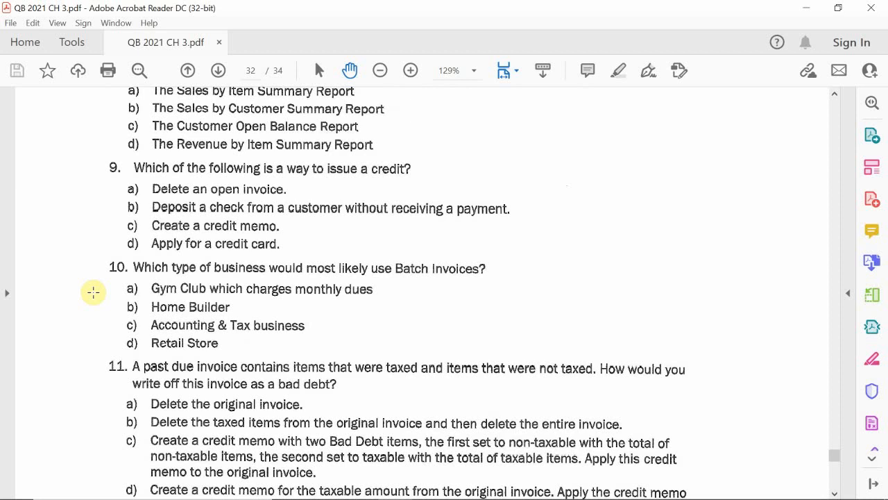
scroll(93, 292, down, 4)
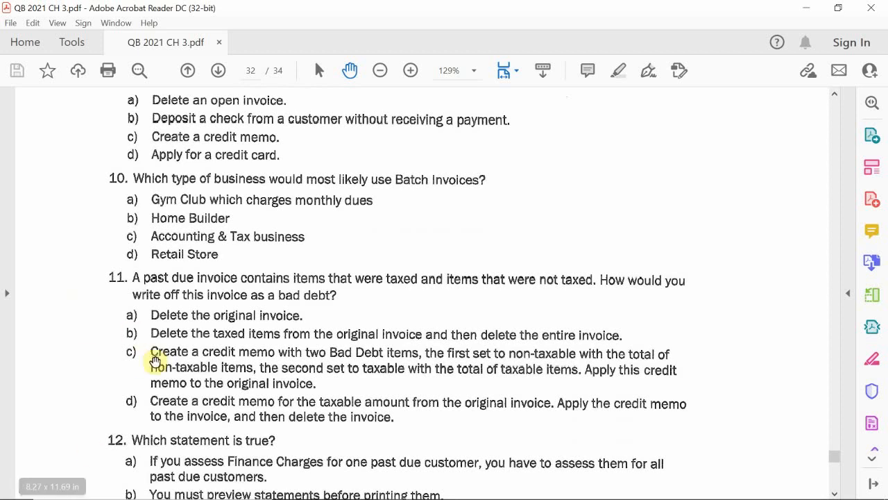
- Read multiple-choice questions 12 to 15 on finance charges and statements, refund checks, credit memos and customer groups
scroll(101, 369, down, 6)
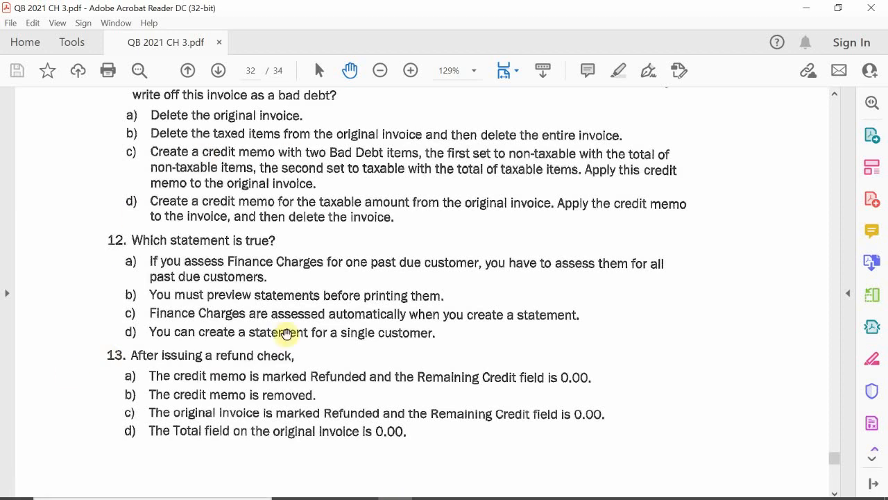
scroll(94, 316, down, 3)
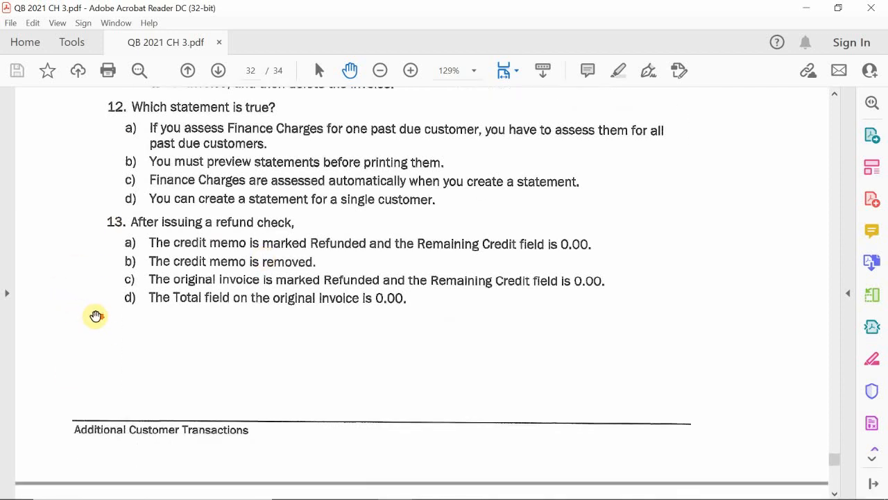
scroll(95, 317, up, 1)
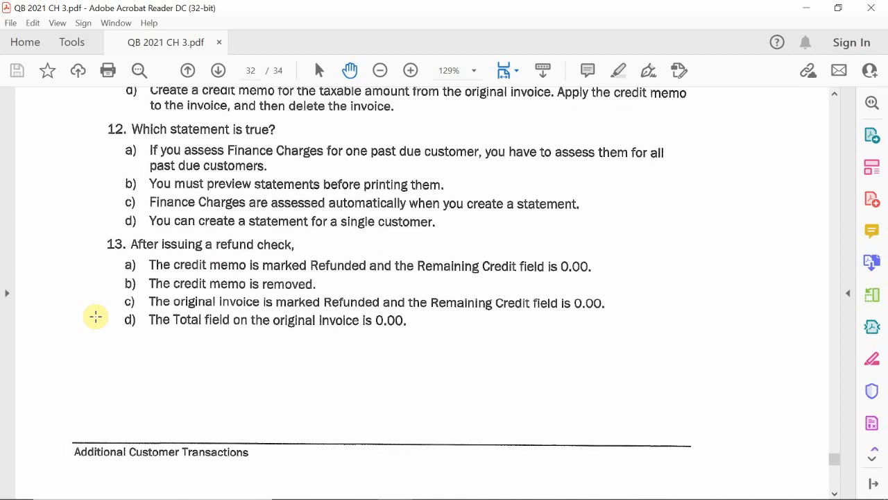
scroll(100, 249, down, 2)
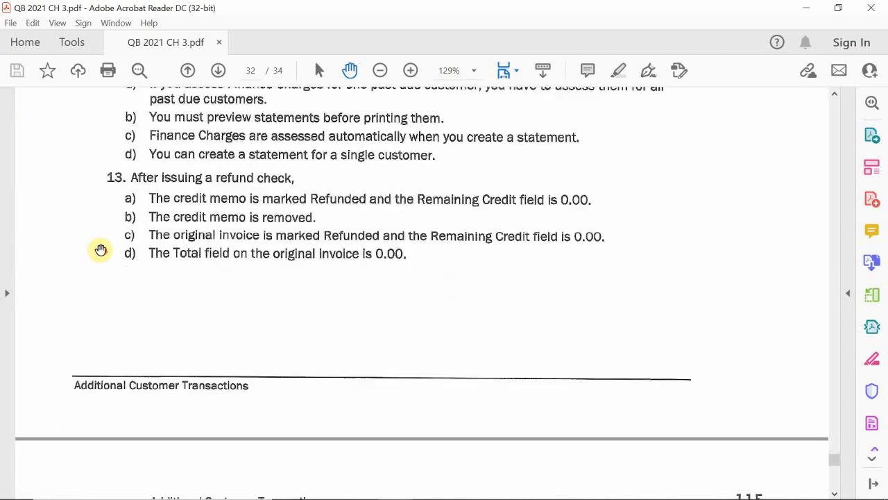
scroll(100, 250, down, 10)
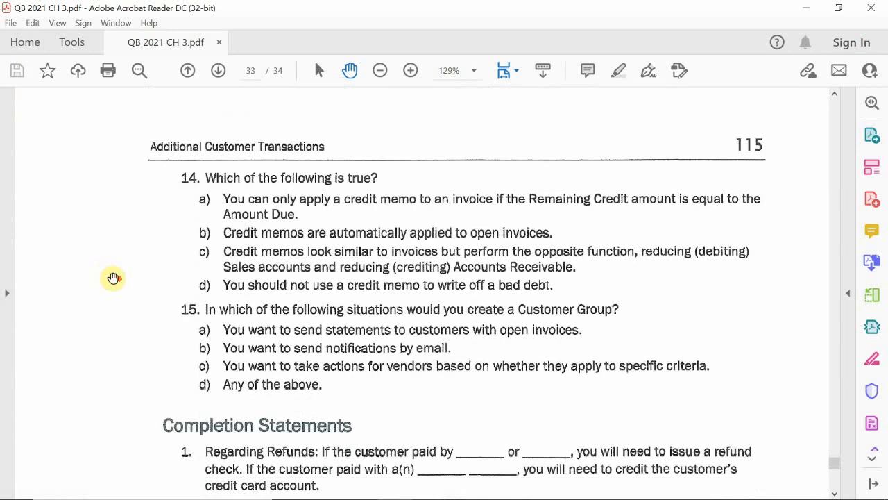
scroll(114, 277, up, 2)
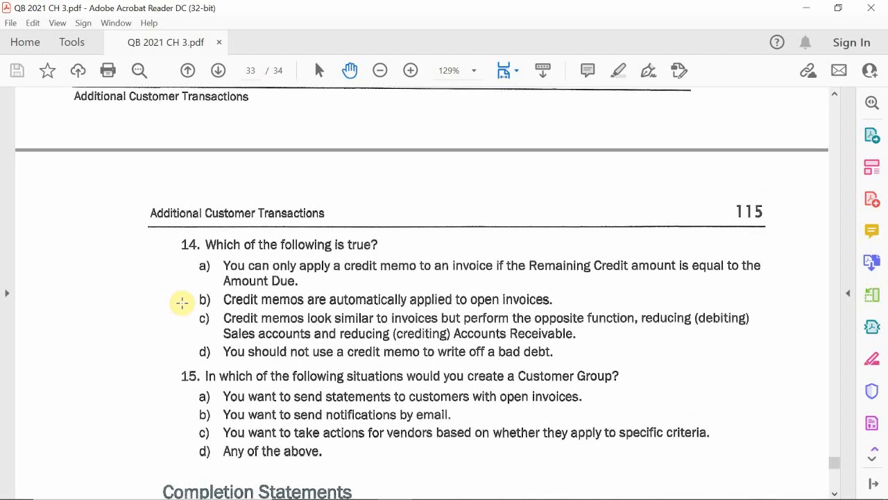
scroll(182, 301, down, 3)
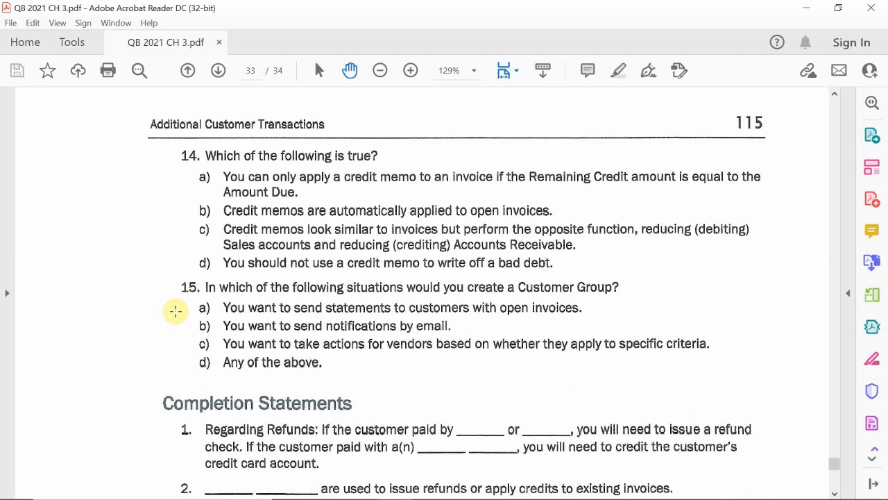
mouse_move(707, 497)
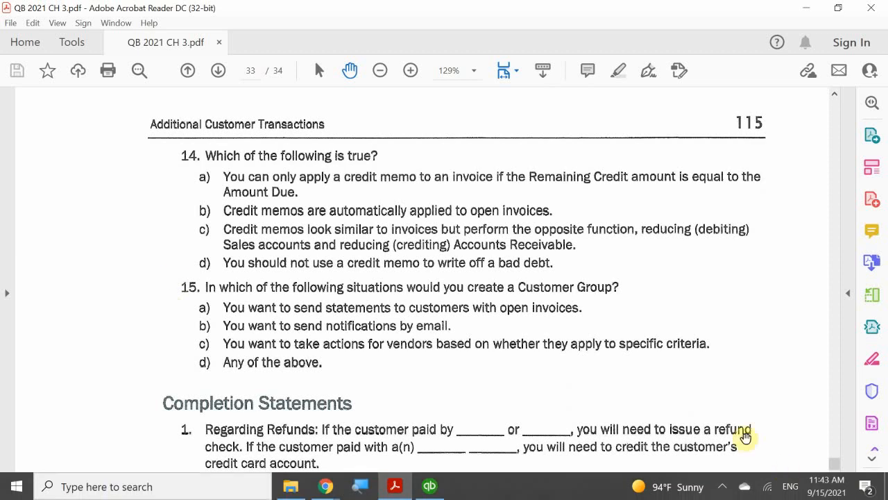
click(722, 487)
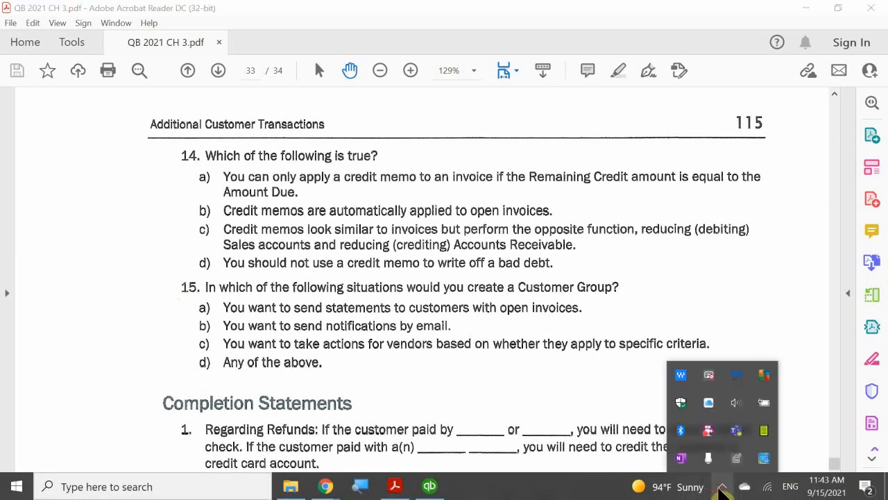
right_click(708, 436)
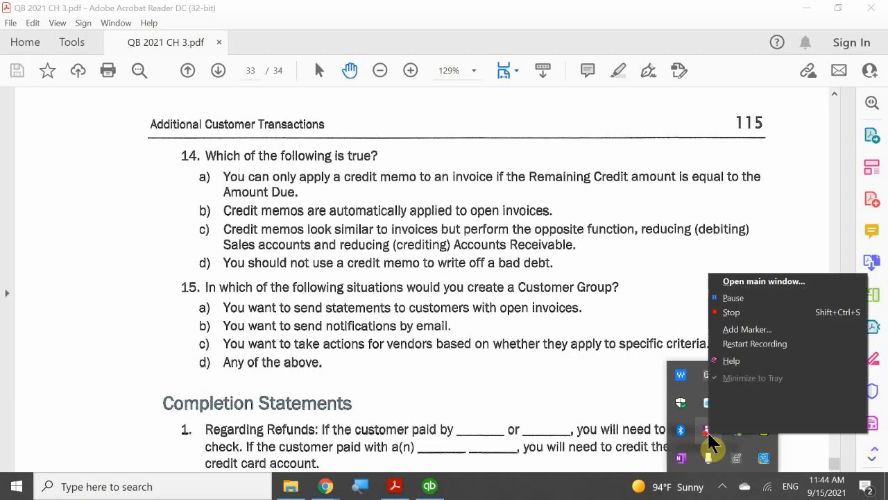